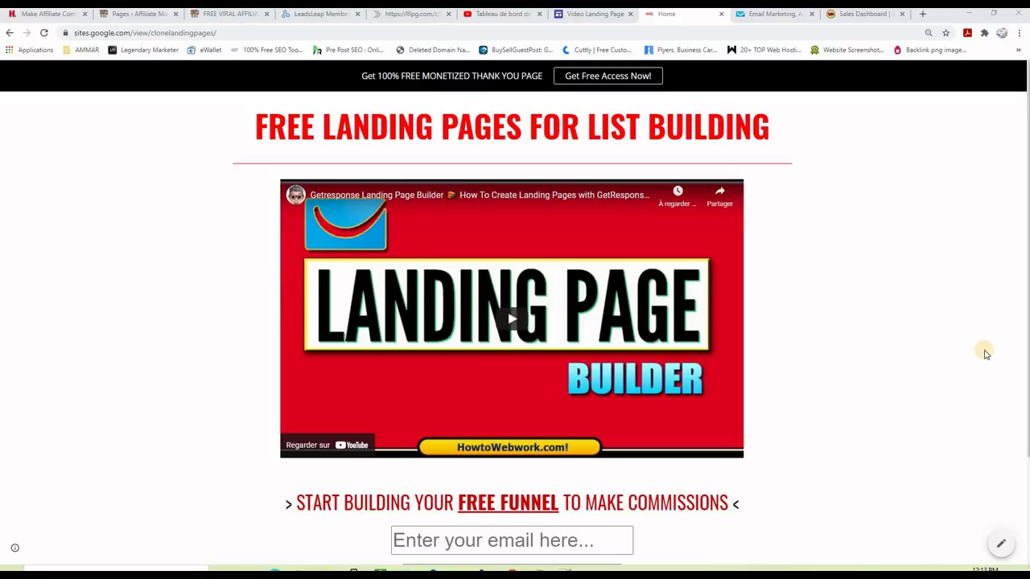
- Review the numbered training steps and optional affiliate opportunities on the LeadsLeap thank-you page
left_click(414, 16)
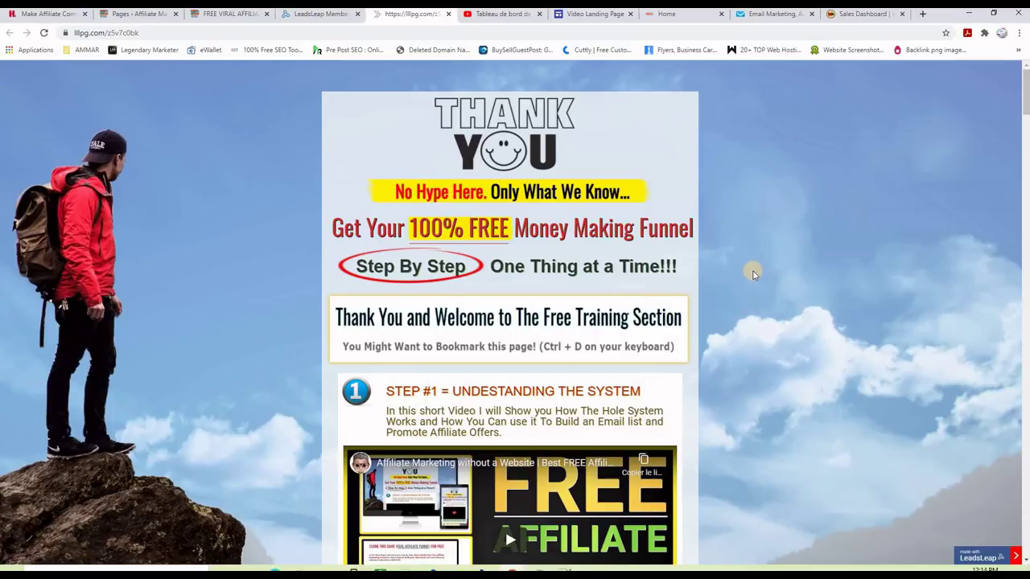
scroll(756, 272, "down", 3)
scroll(754, 276, "down", 2)
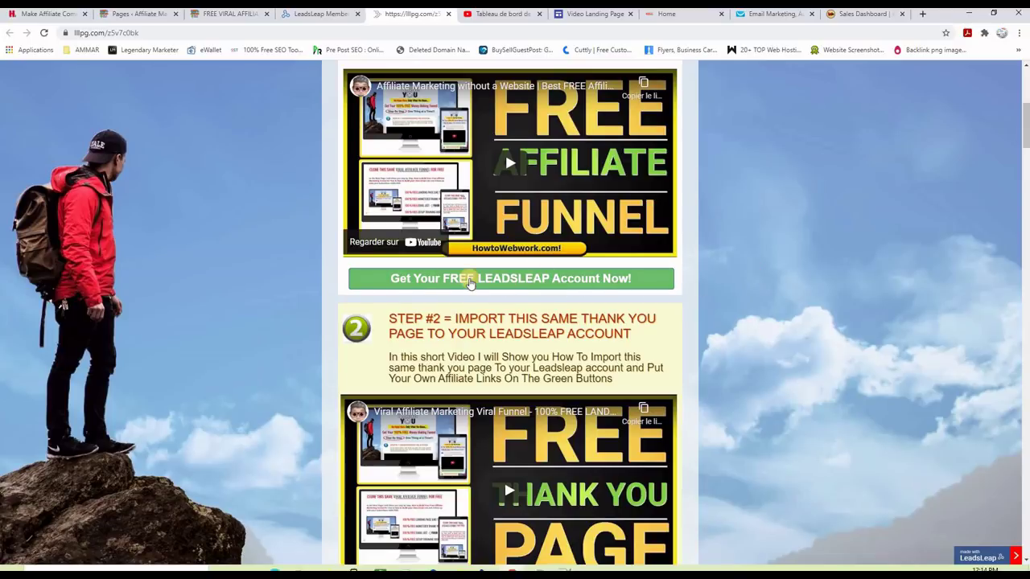
scroll(725, 296, "down", 5)
scroll(725, 296, "down", 6)
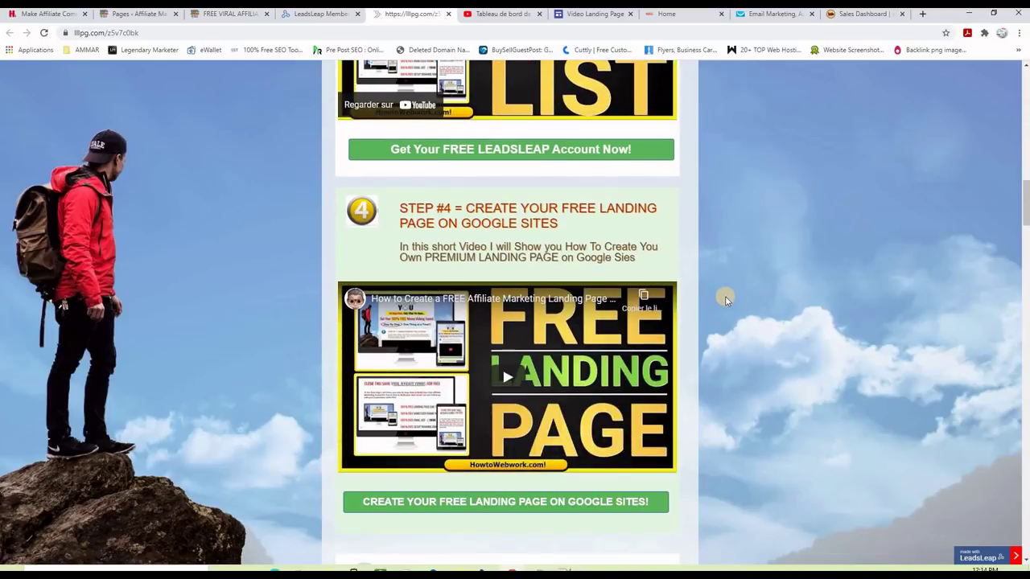
scroll(725, 296, "up", 3)
scroll(724, 298, "down", 17)
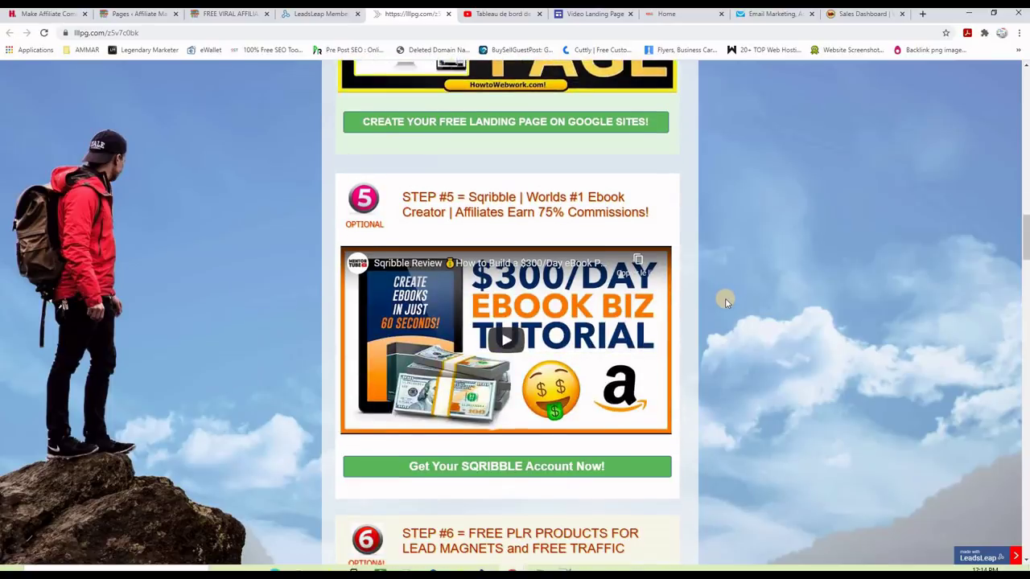
scroll(725, 298, "down", 3)
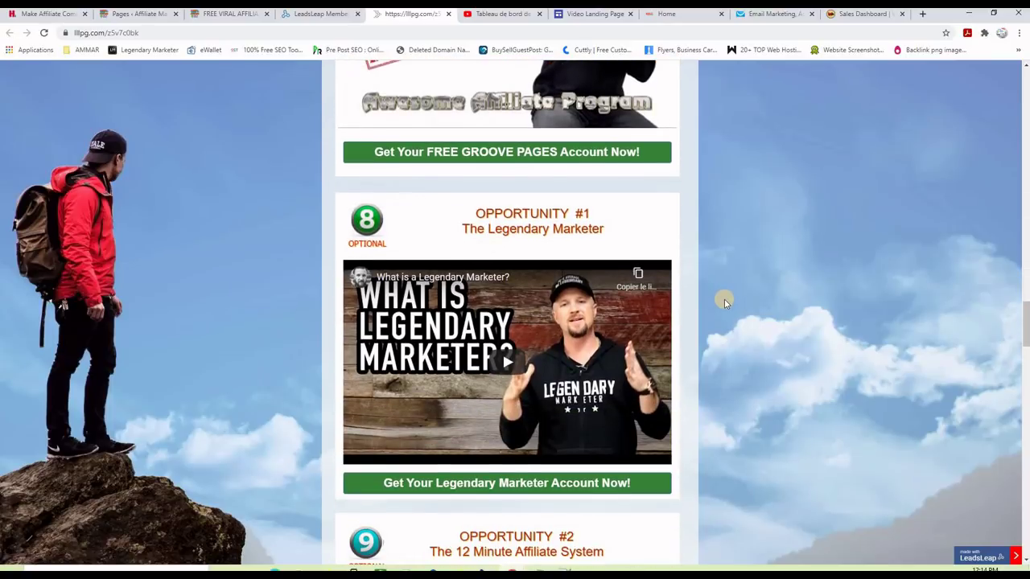
scroll(725, 296, "up", 1)
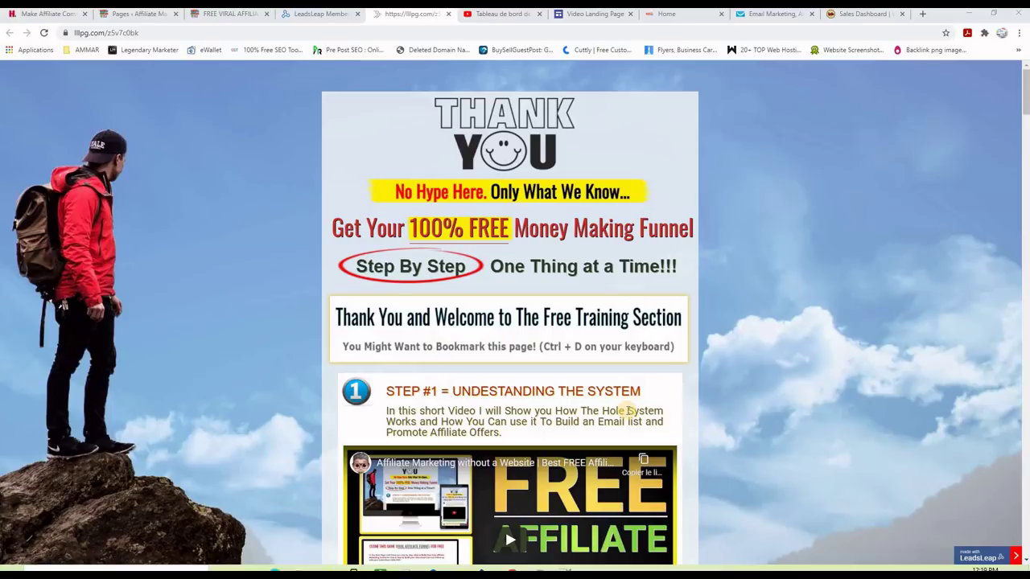
- Examine the thank-you page down to its promotion tools, including the banners and the solo ad text
scroll(724, 376, "down", 5)
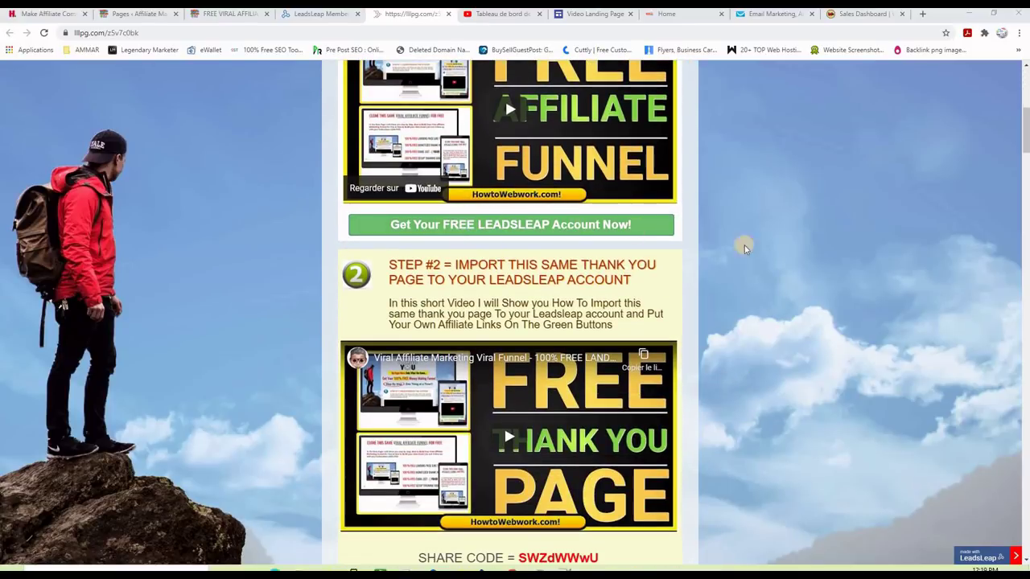
scroll(760, 330, "down", 20)
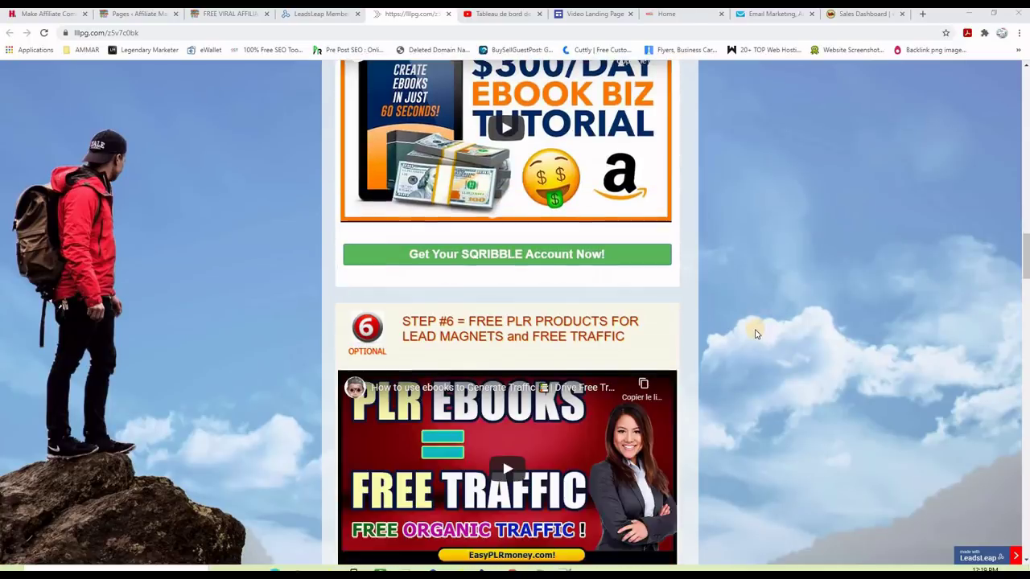
scroll(756, 333, "down", 20)
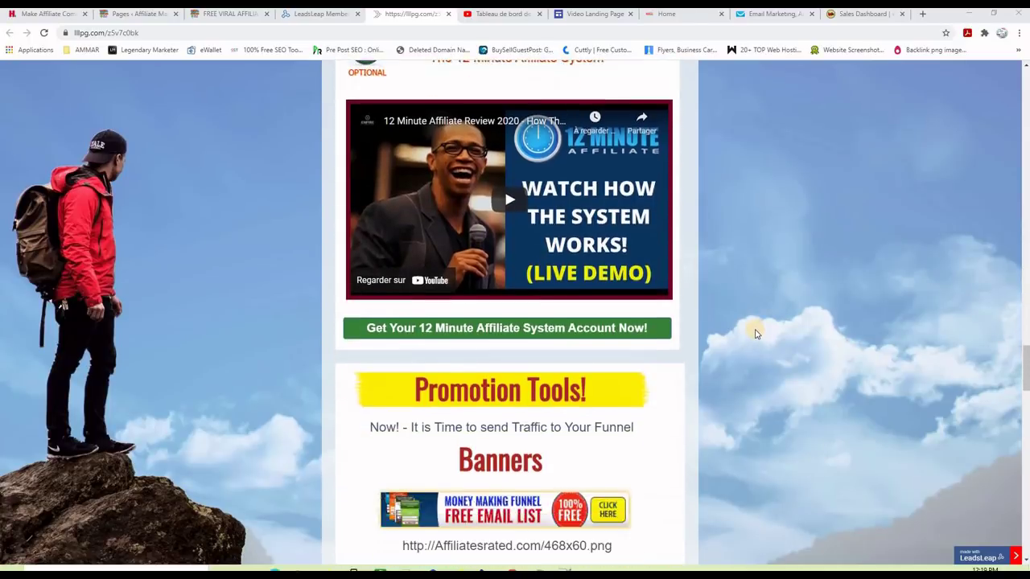
scroll(756, 333, "down", 1)
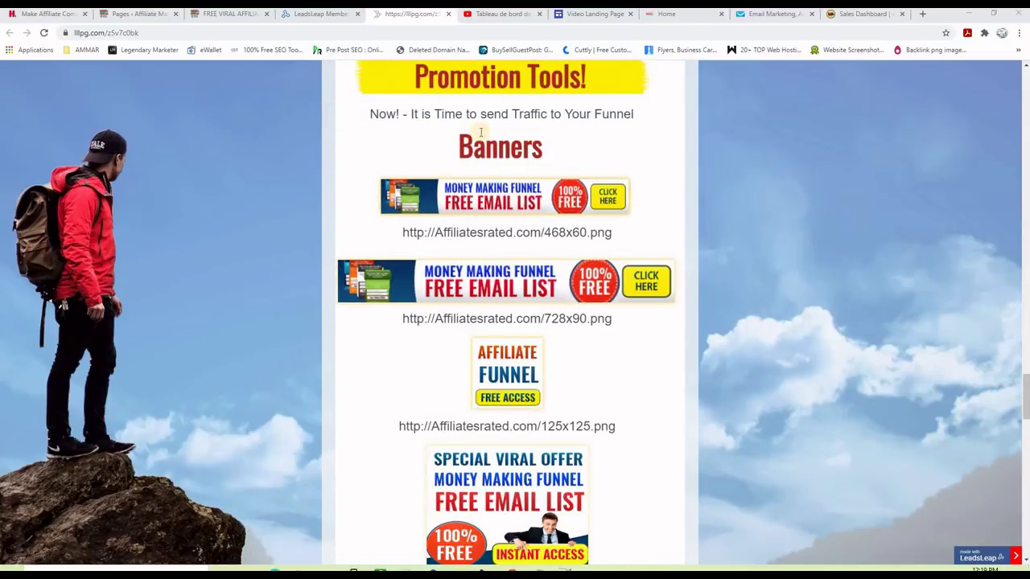
scroll(683, 274, "down", 3)
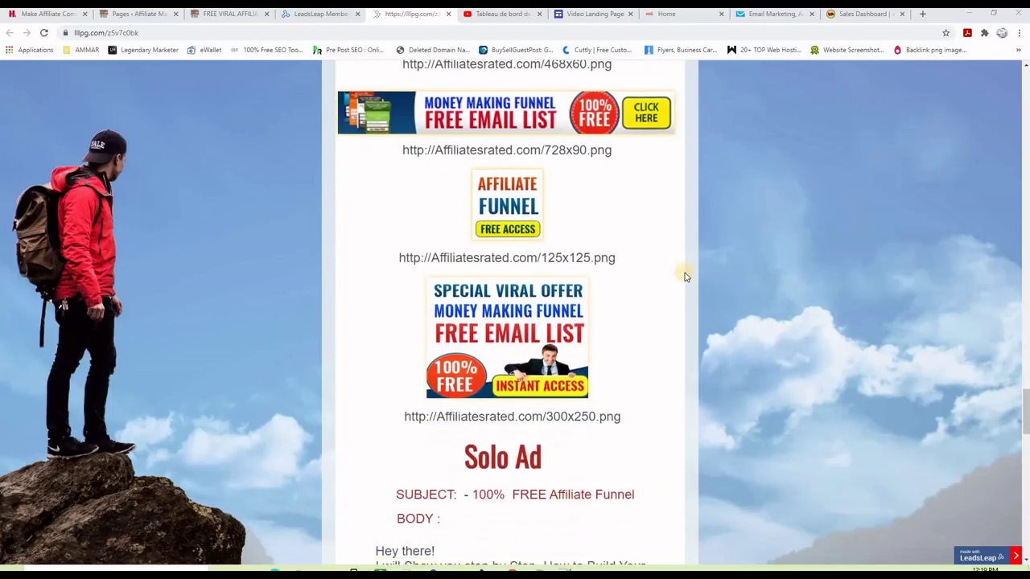
scroll(684, 277, "down", 5)
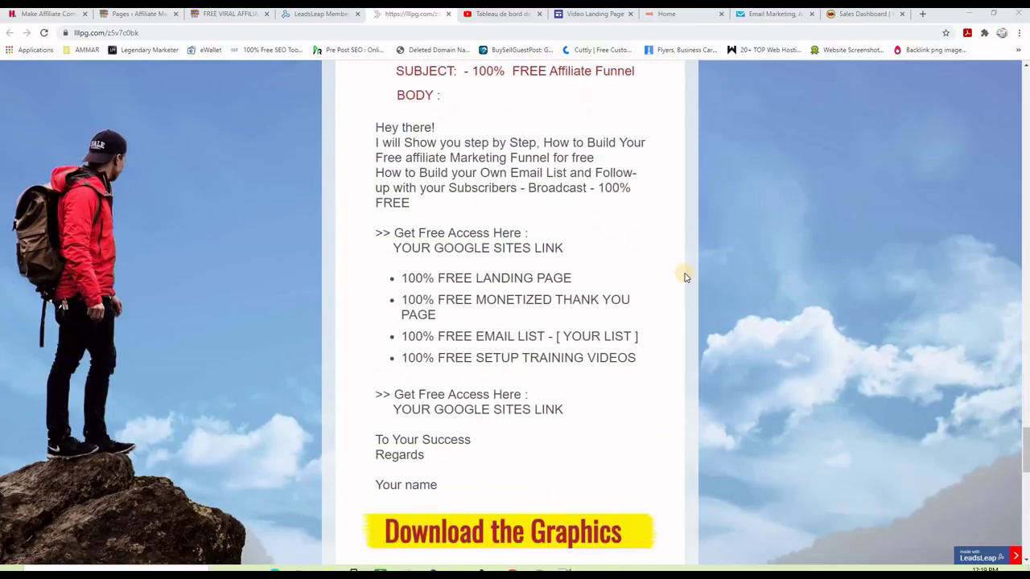
scroll(684, 276, "down", 1)
scroll(684, 277, "up", 6)
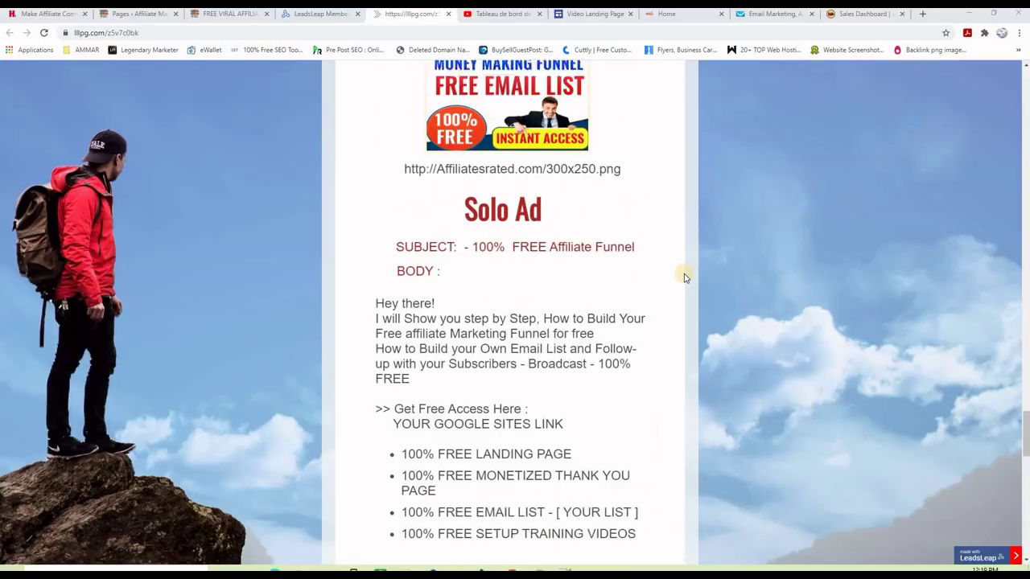
scroll(764, 312, "up", 20)
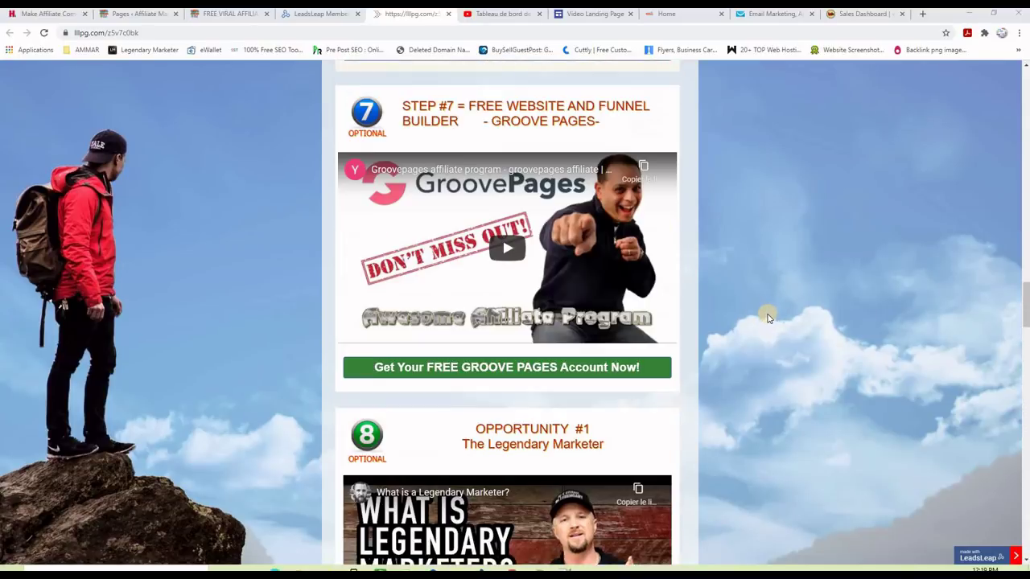
scroll(764, 312, "up", 4)
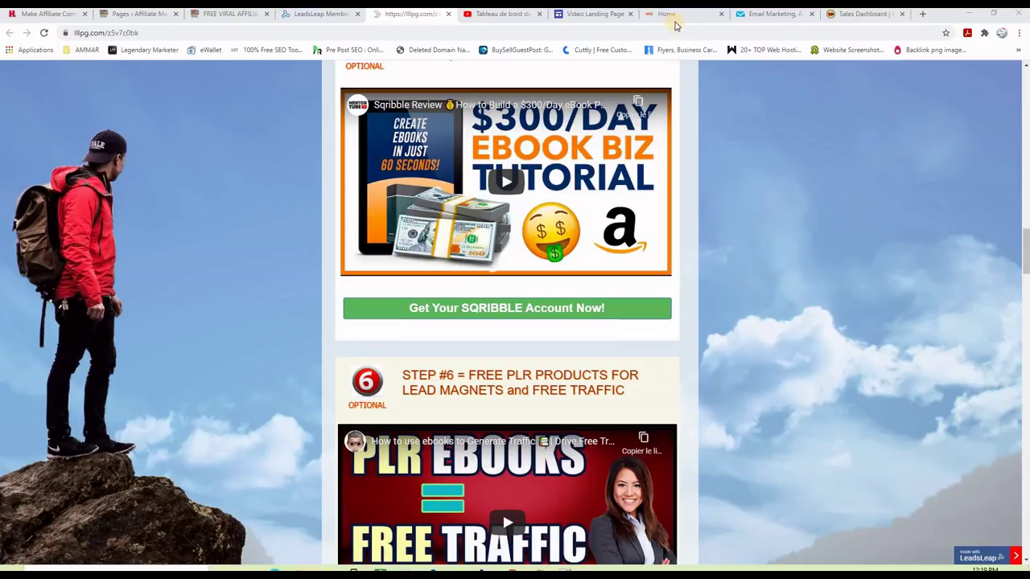
- Examine the sample Google Sites landing page, plus the share code and email list section on the thank-you page
left_click(673, 16)
scroll(836, 322, "up", 2)
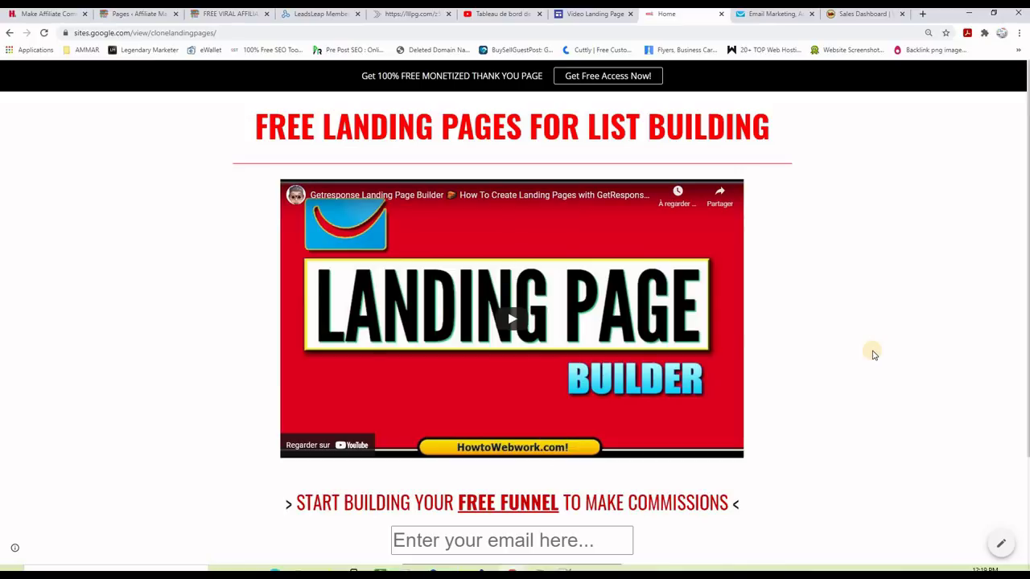
scroll(866, 329, "down", 2)
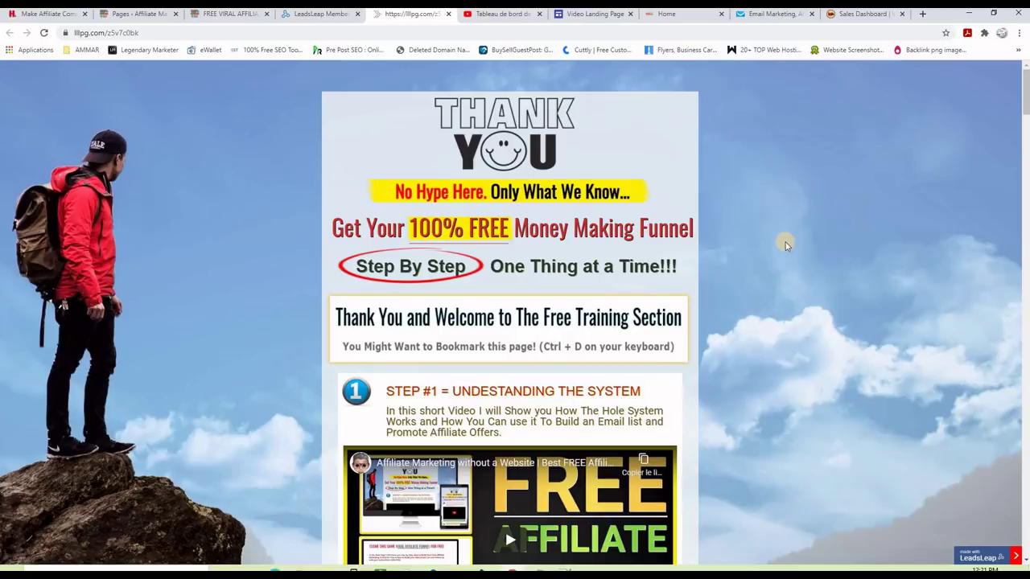
scroll(747, 252, "down", 8)
left_click_drag(415, 279, 603, 278)
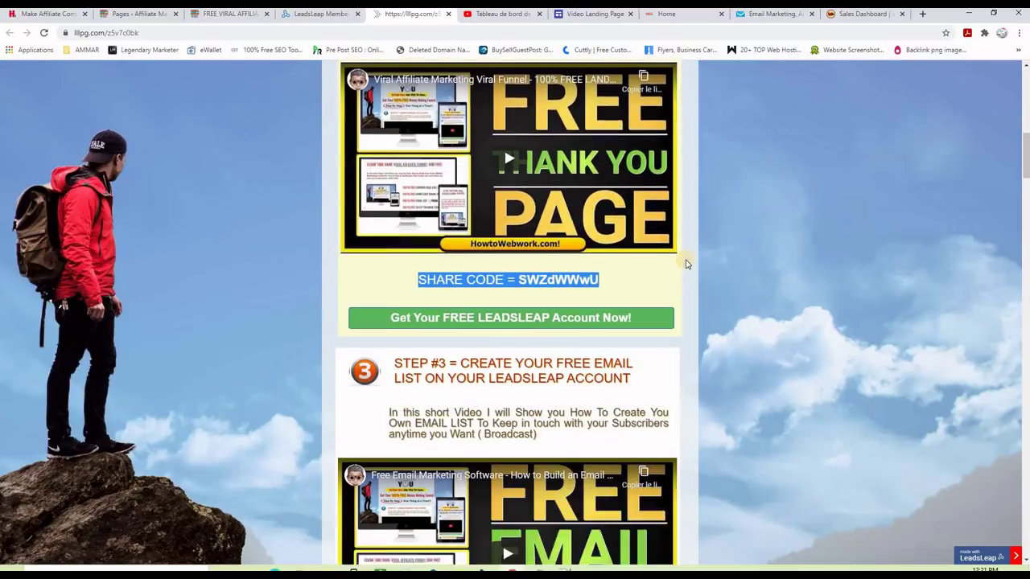
left_click(588, 246)
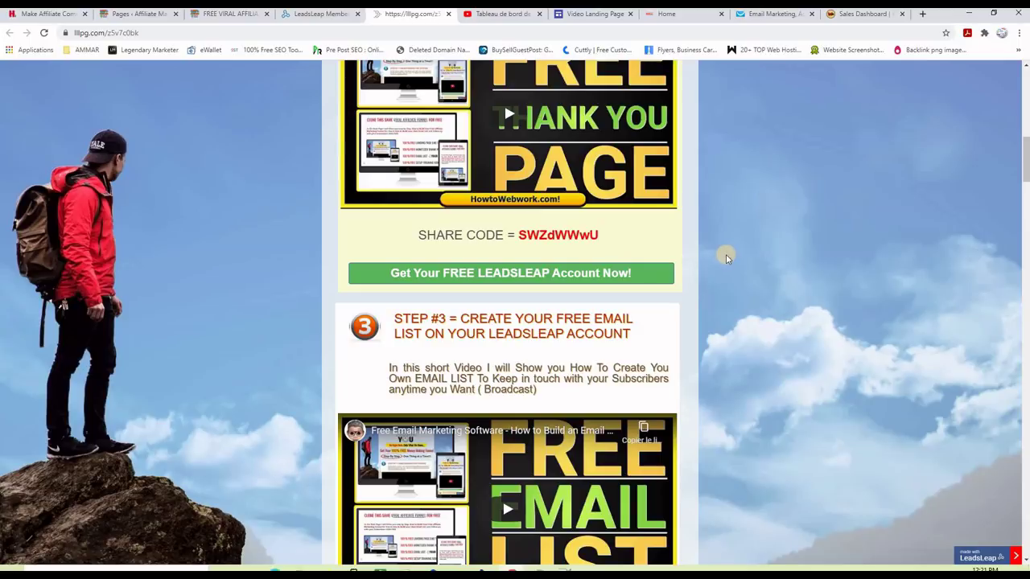
scroll(714, 255, "up", 3)
scroll(713, 255, "down", 8)
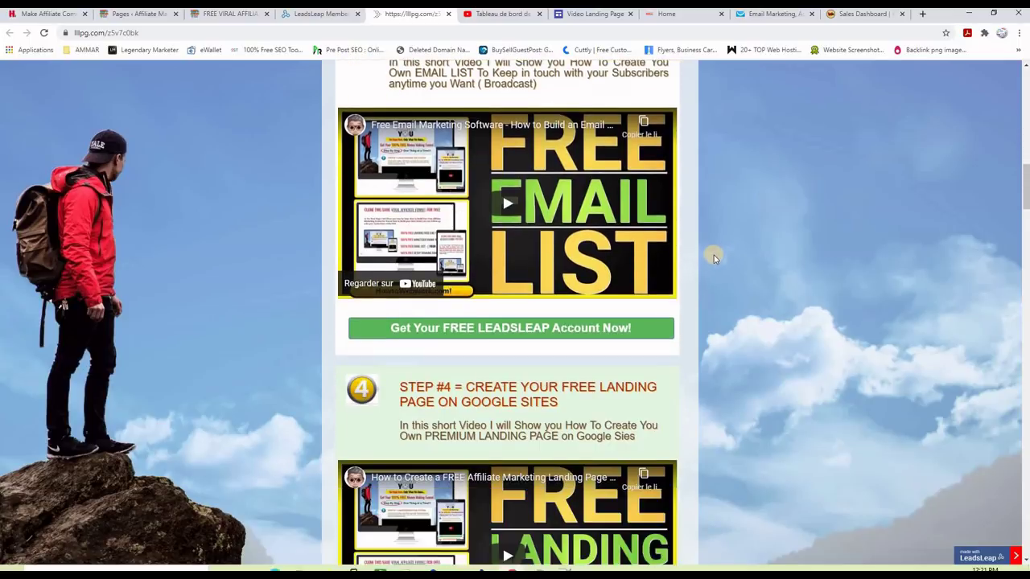
scroll(713, 255, "down", 2)
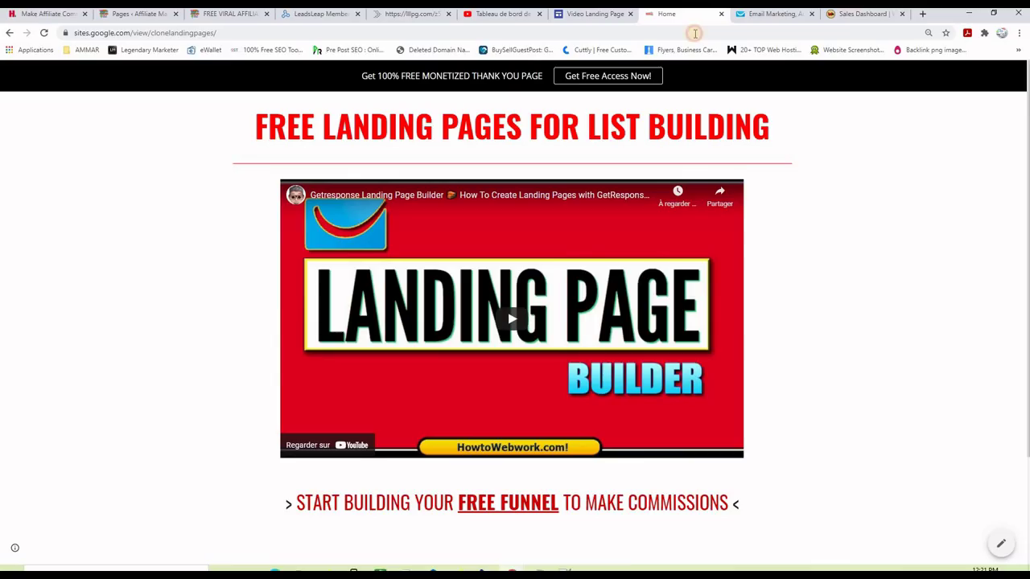
- Compare the landing page's email opt-in form with the thank-you page's section on creating a Google Sites landing page
left_click(682, 14)
scroll(804, 321, "down", 2)
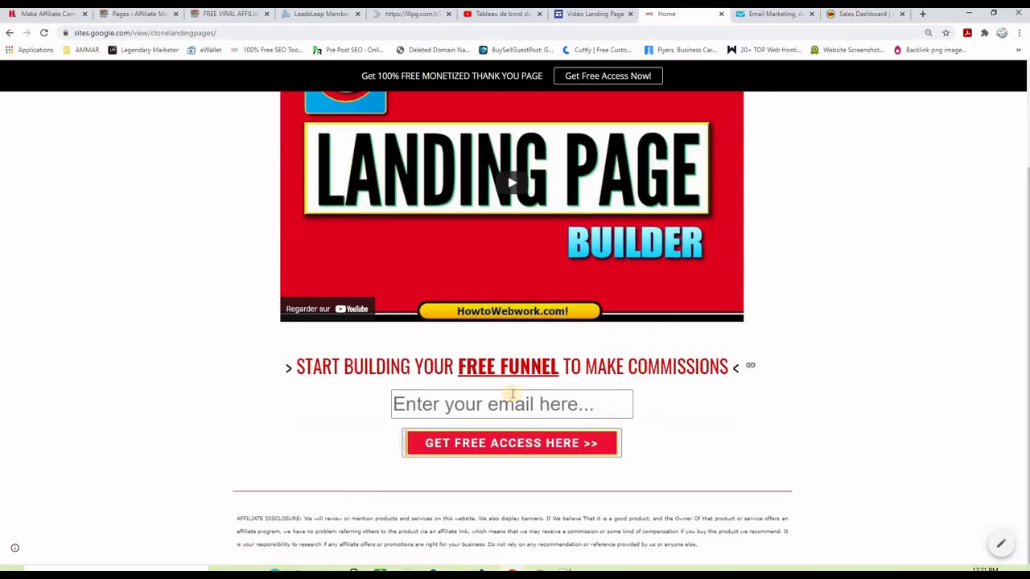
left_click(415, 15)
scroll(538, 367, "up", 6)
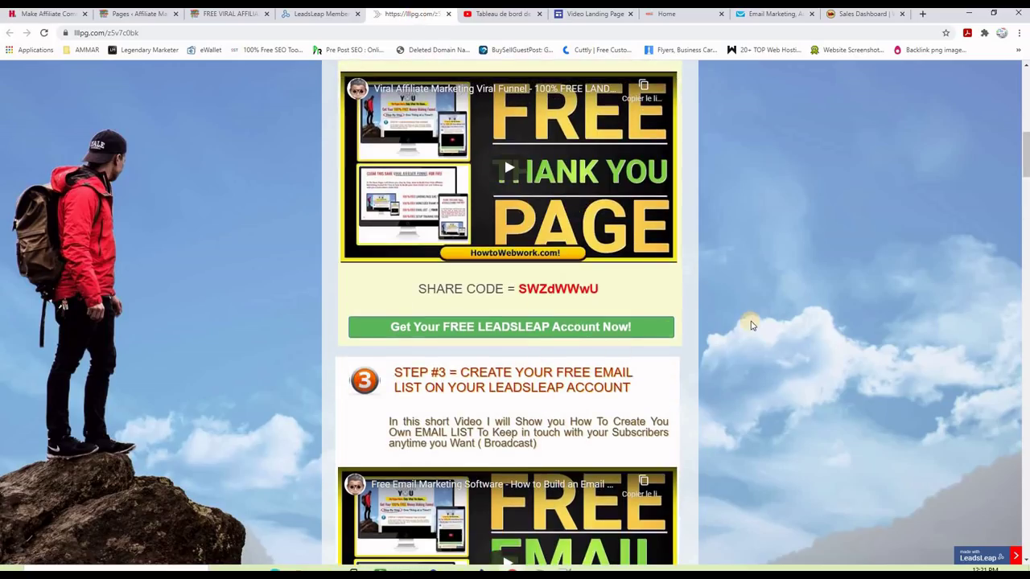
scroll(760, 366, "down", 15)
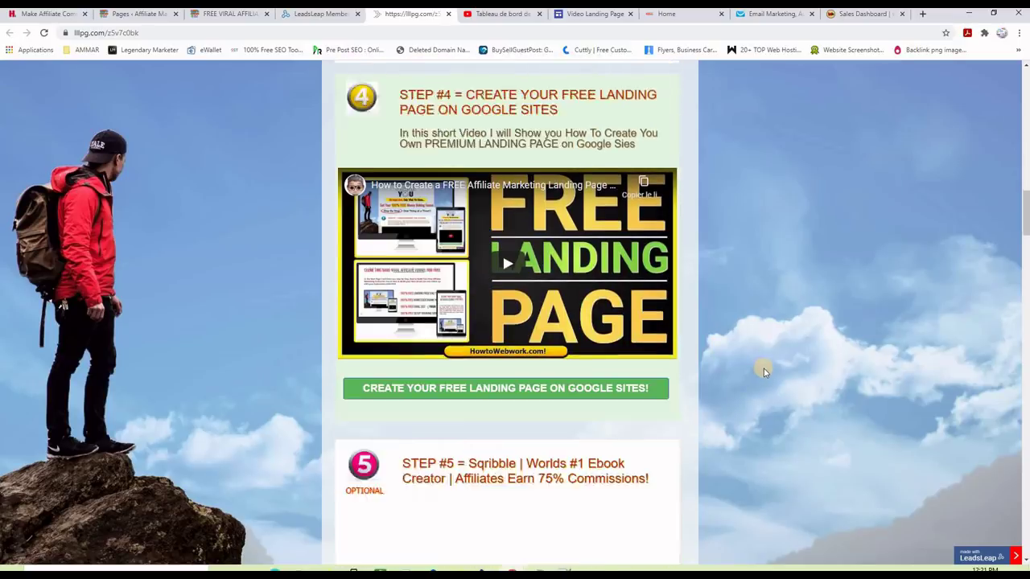
scroll(762, 370, "down", 4)
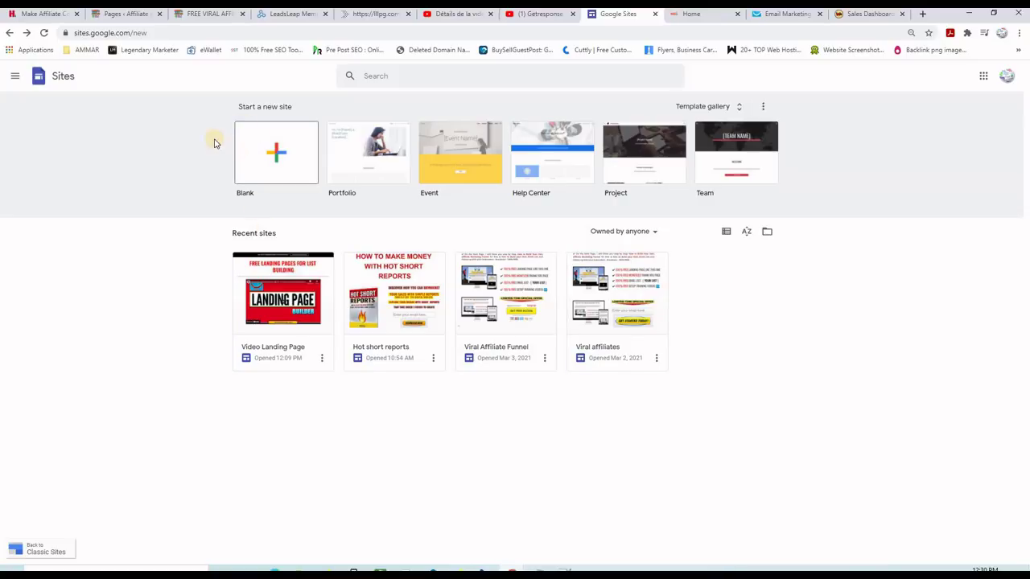
- Create a blank site in Google Sites and delete its page title and header section
left_click(274, 153)
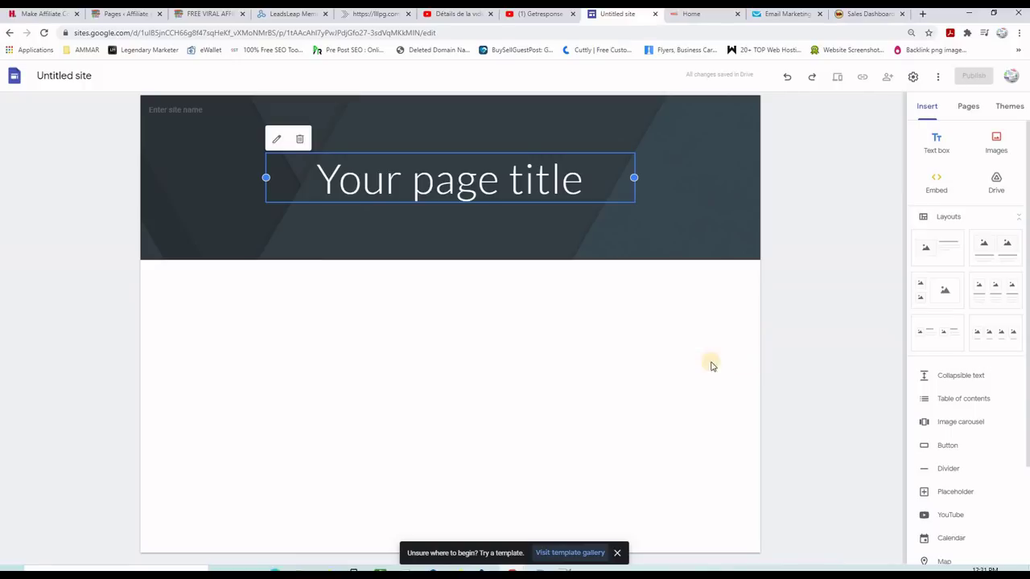
left_click(299, 138)
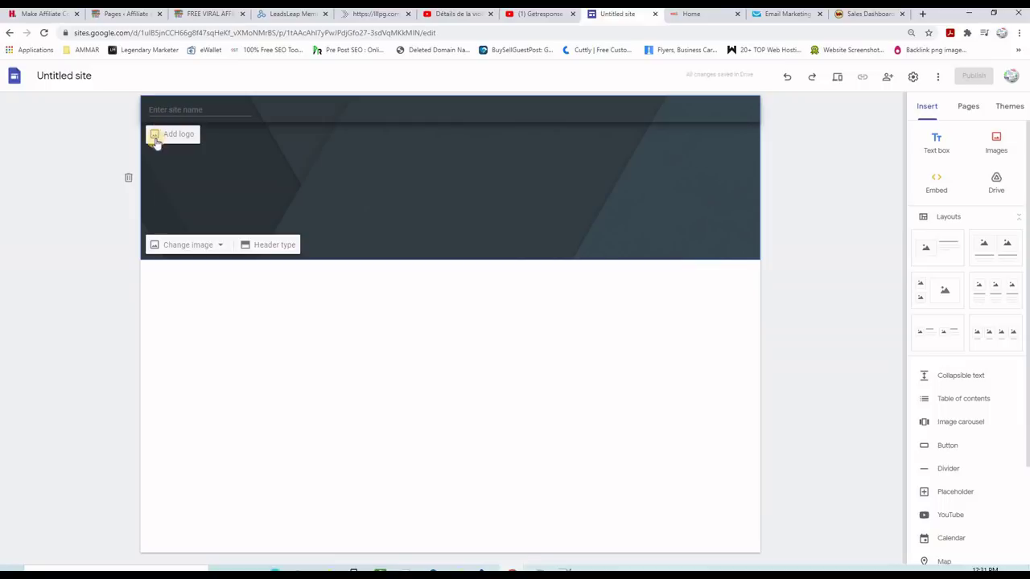
left_click(127, 177)
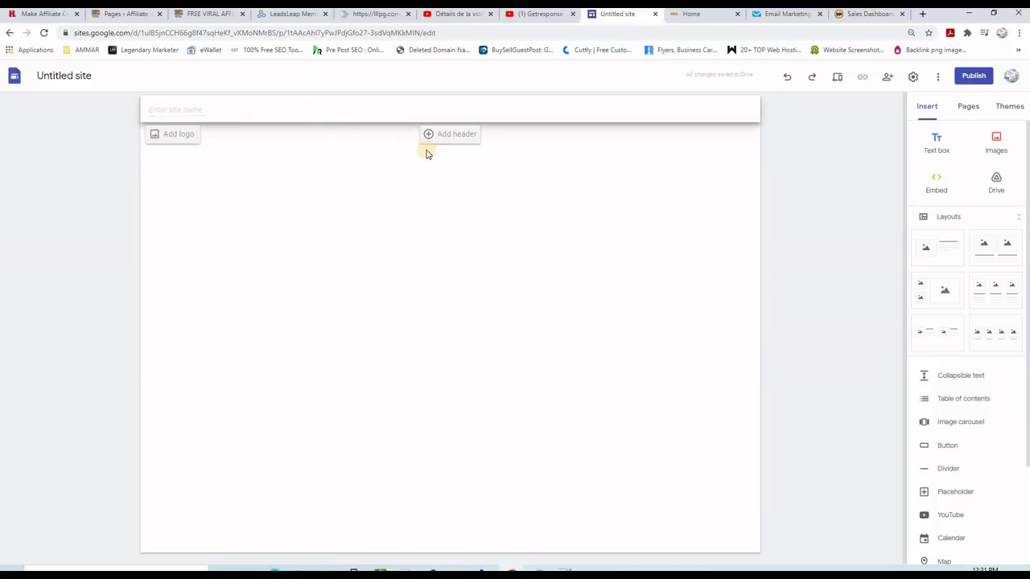
- Name the site document "MY FREE LANDING PAGE"
left_click(60, 76)
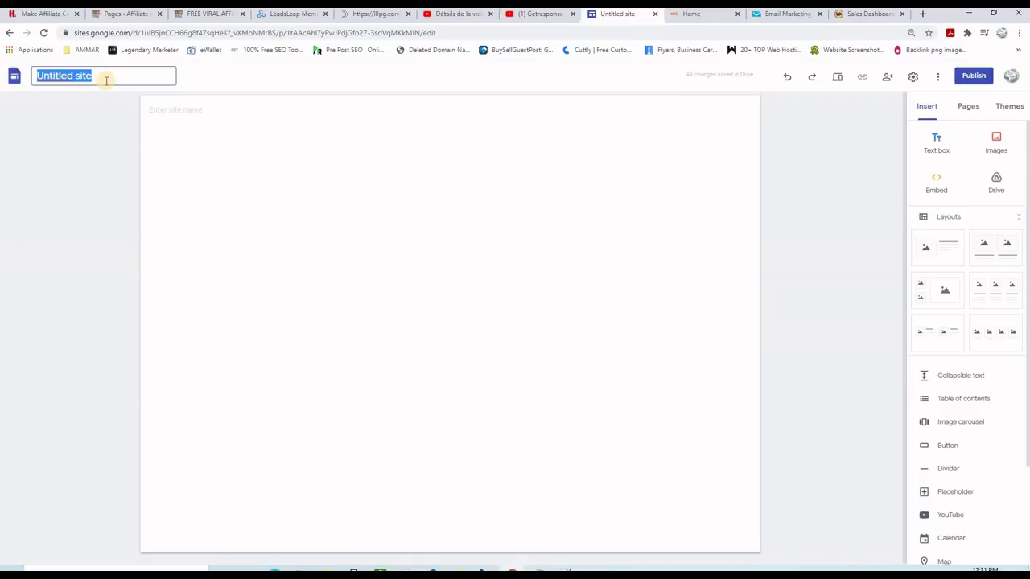
type("mY FRE")
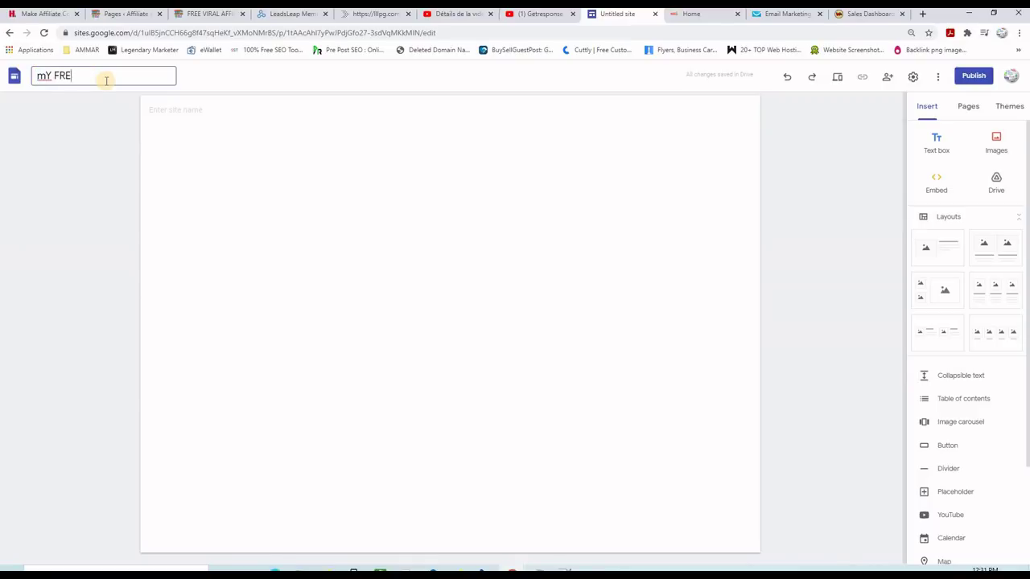
type("E LANDING PAGE")
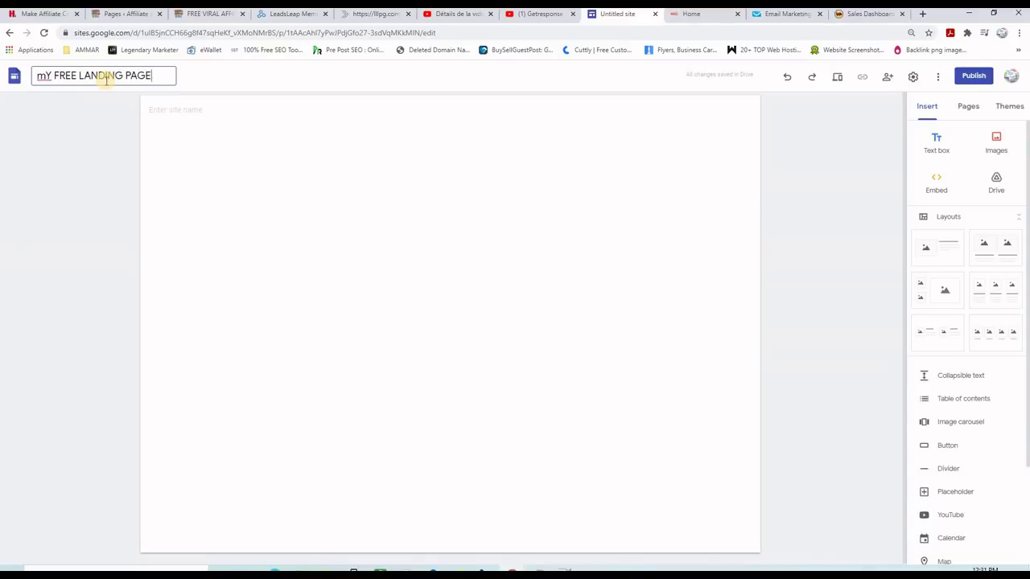
left_click_drag(51, 76, 38, 74)
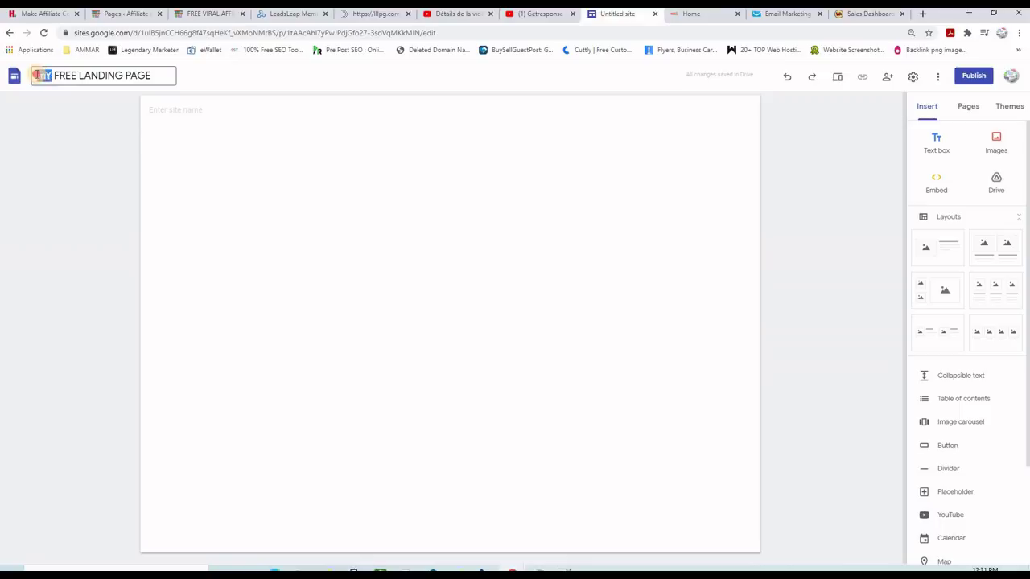
type("MY")
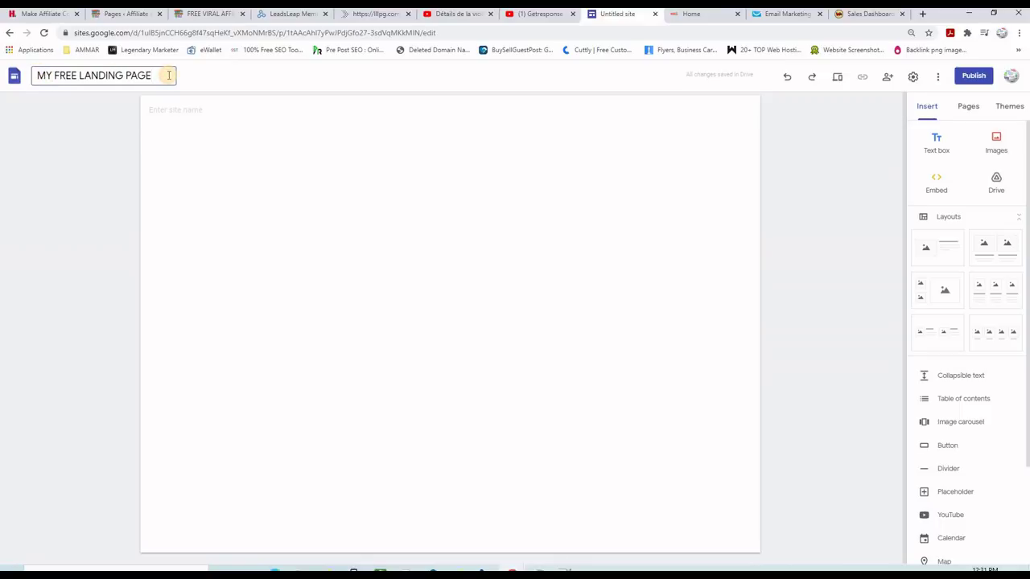
key("Return")
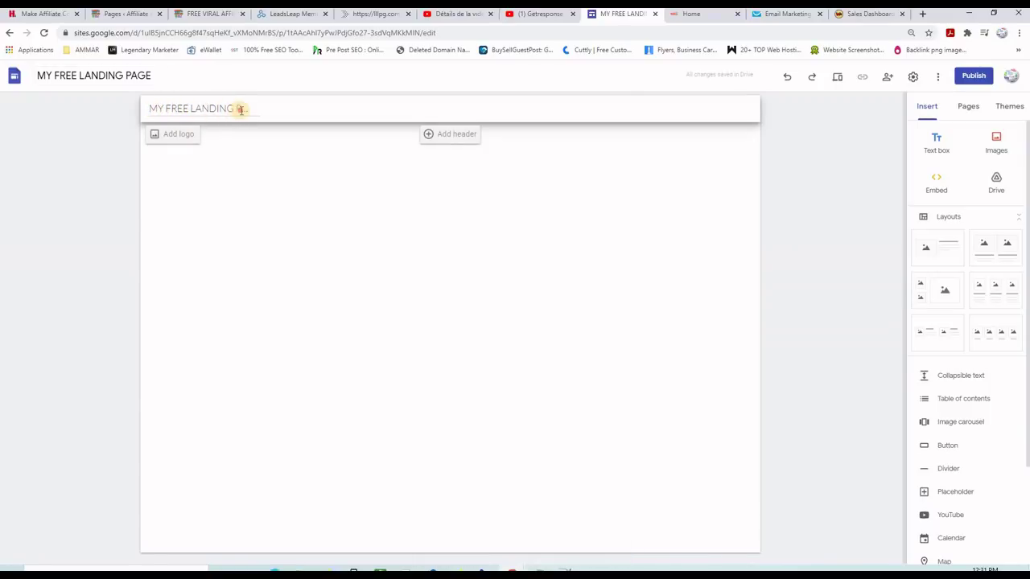
- Clear the site name from the page header so that it is left blank
left_click(240, 110)
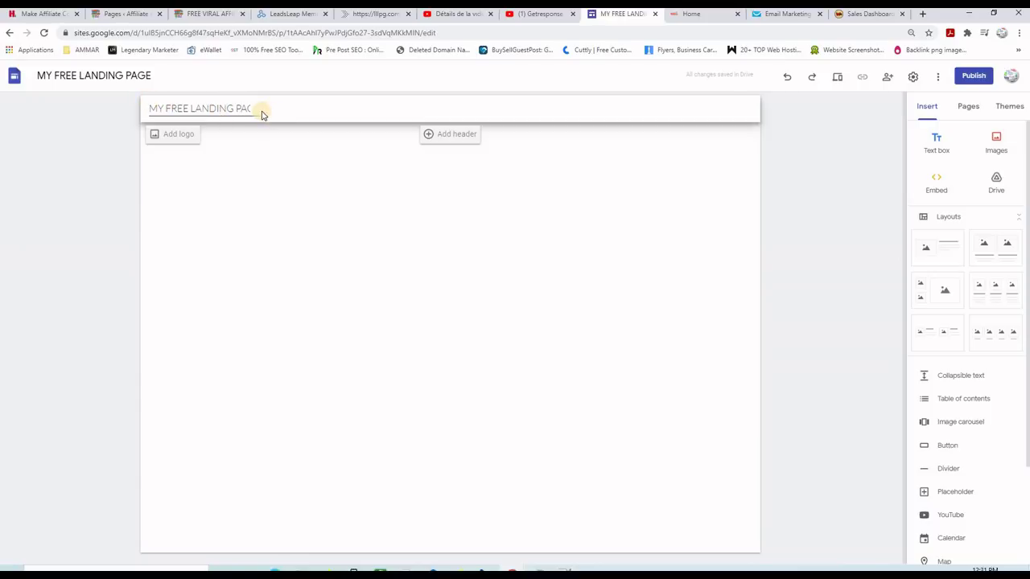
left_click_drag(255, 110, 150, 107)
key("BackSpace")
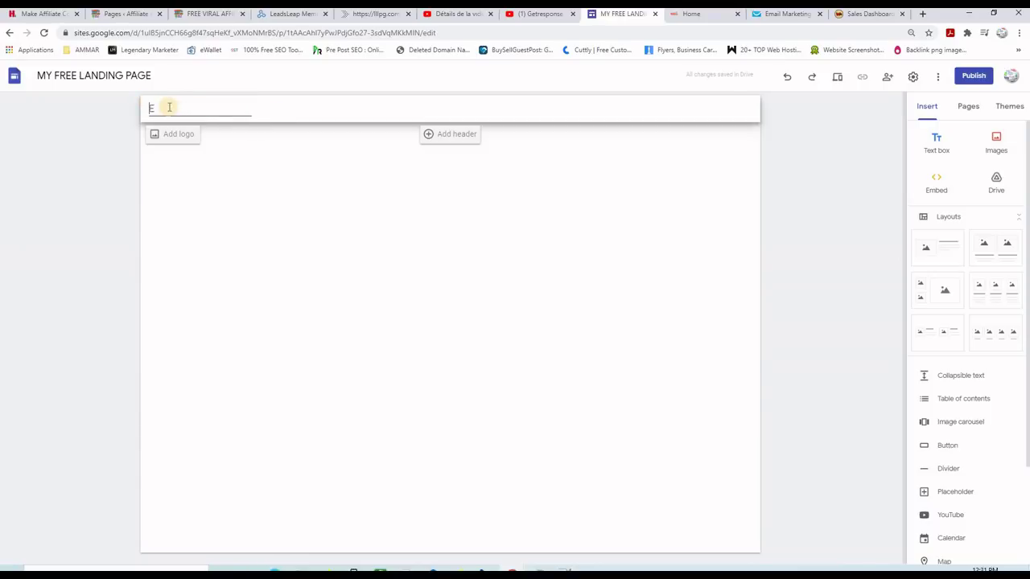
left_click(231, 206)
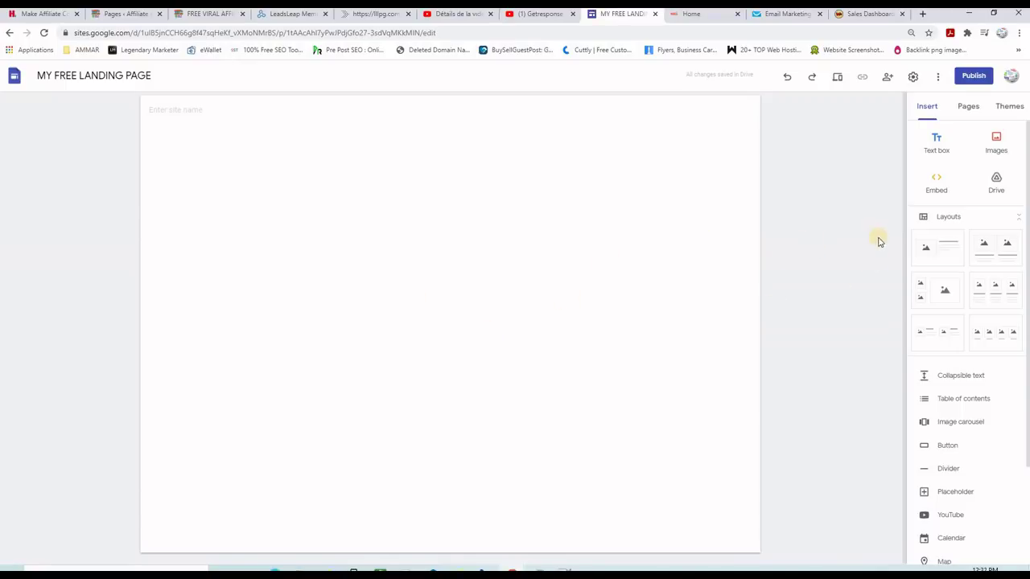
- Review the available site themes and the colour and font options of the Impression theme
left_click(1010, 108)
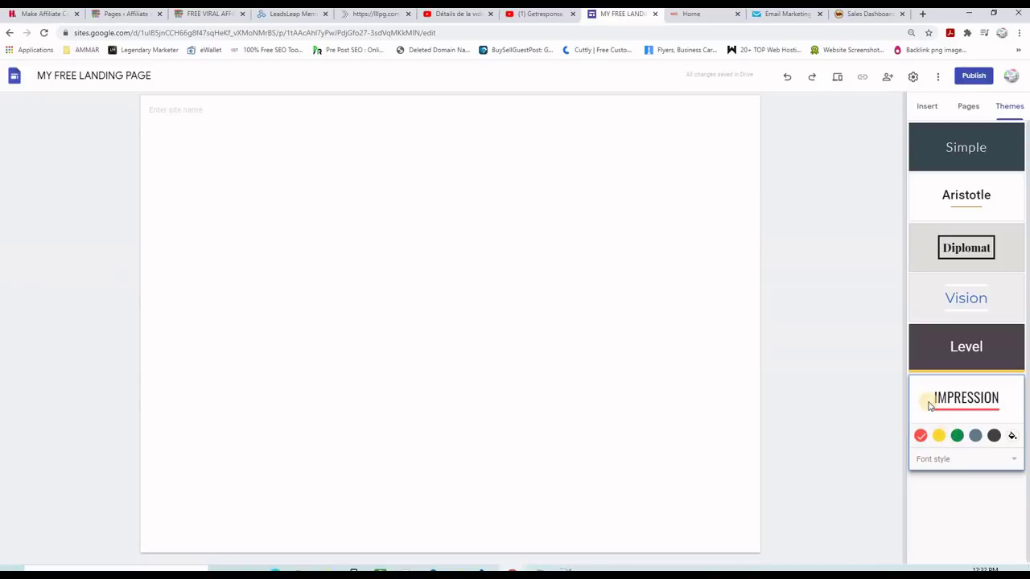
left_click(928, 108)
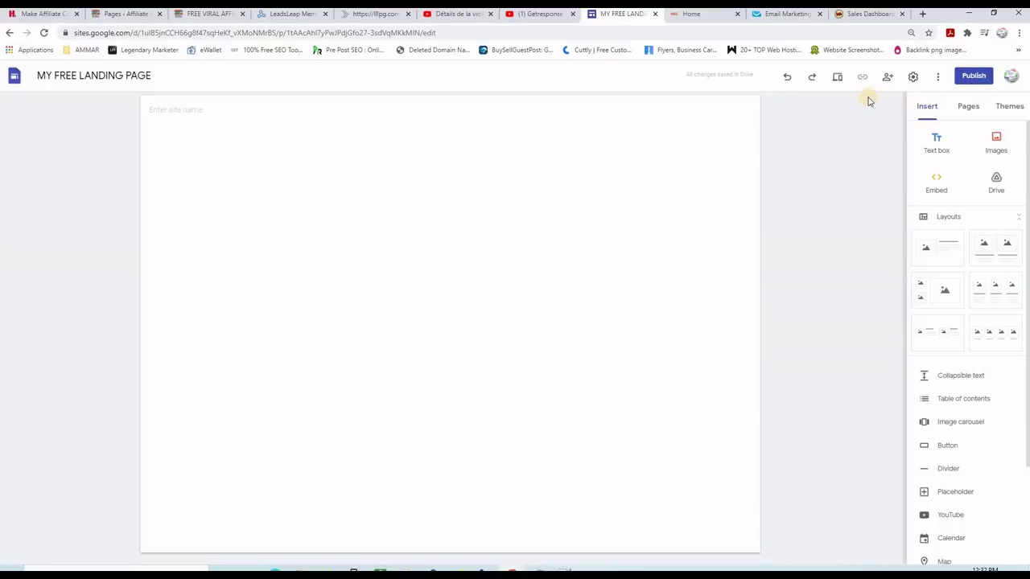
- Copy the heading "FREE LANDING PAGES FOR LIST BUILDING" from the sample landing page and return to the site editor
left_click(690, 13)
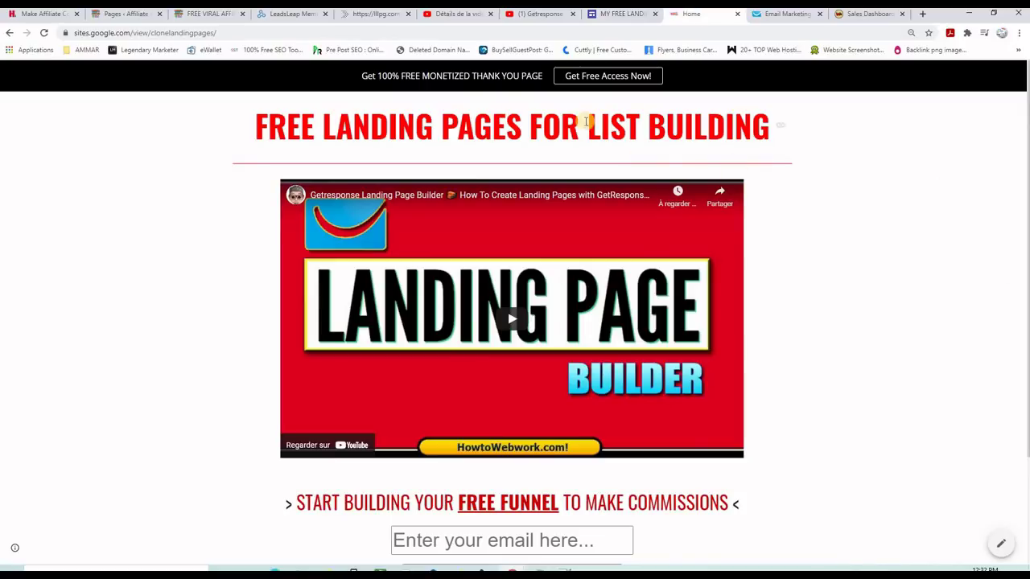
left_click_drag(762, 124, 254, 121)
key("ctrl+c")
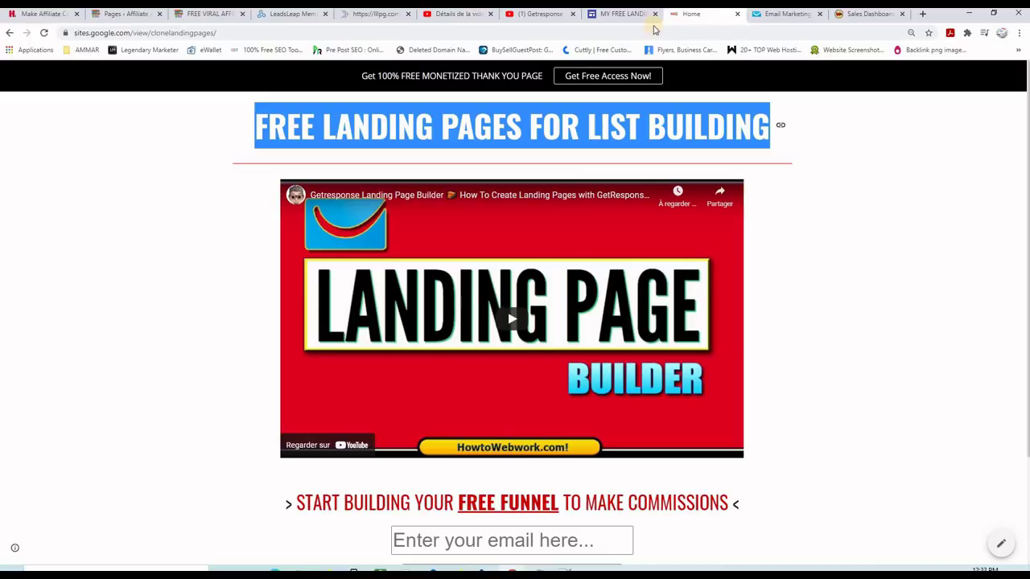
left_click(616, 15)
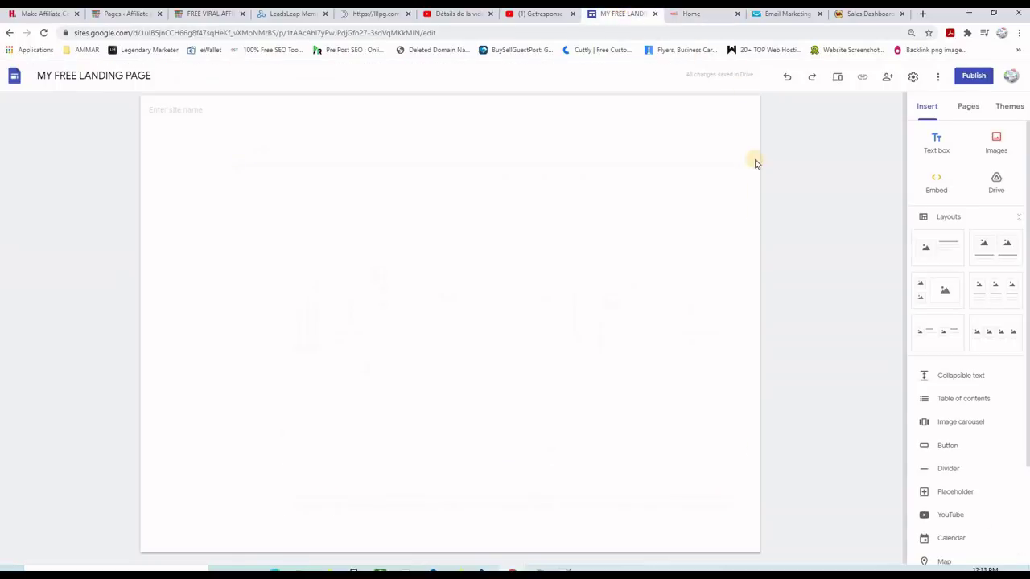
- Add a text box in Title style containing the copied heading "FREE LANDING PAGES FOR LIST BUILDING", without an extra blank line
left_click(936, 145)
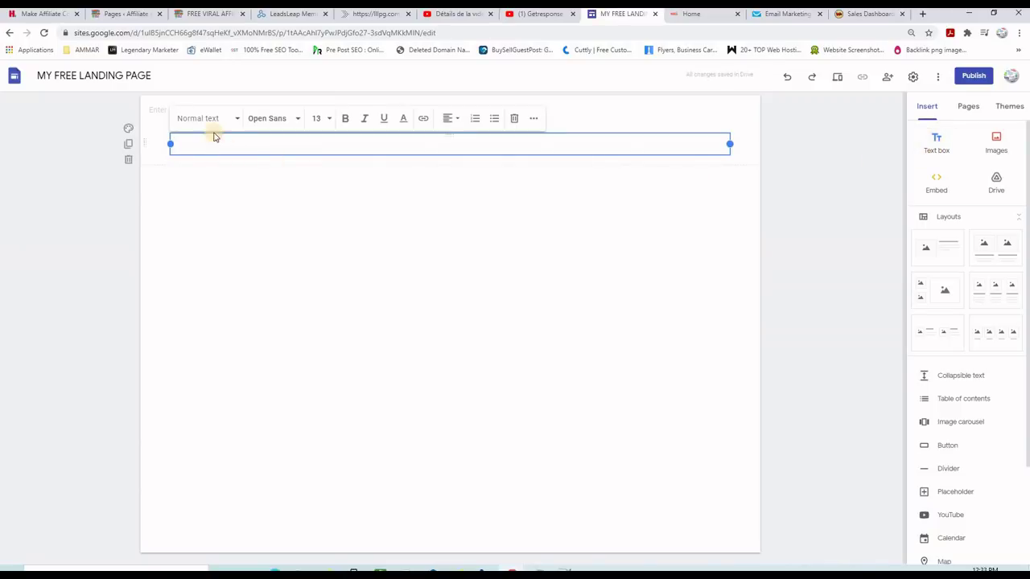
left_click(234, 119)
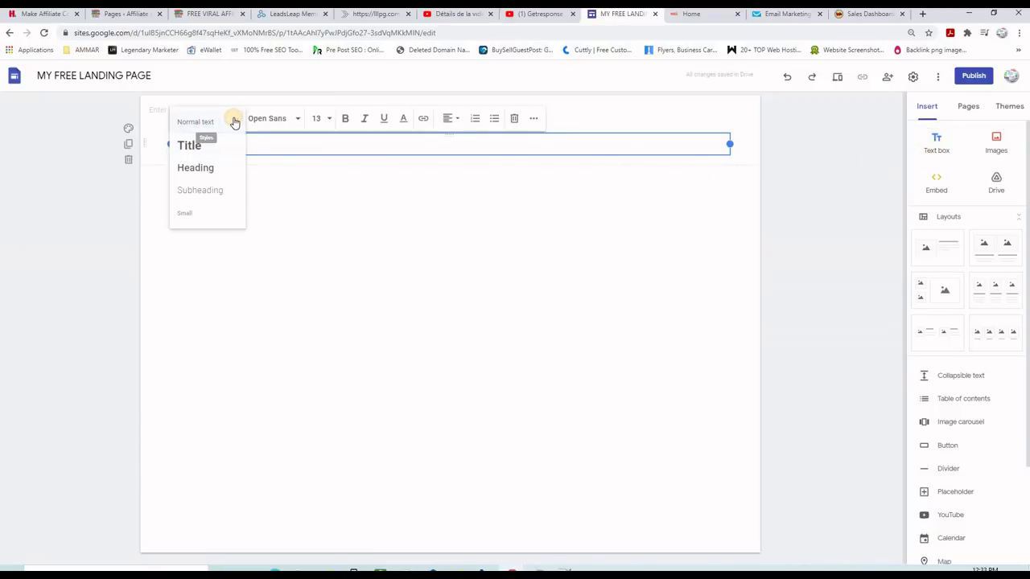
left_click(199, 148)
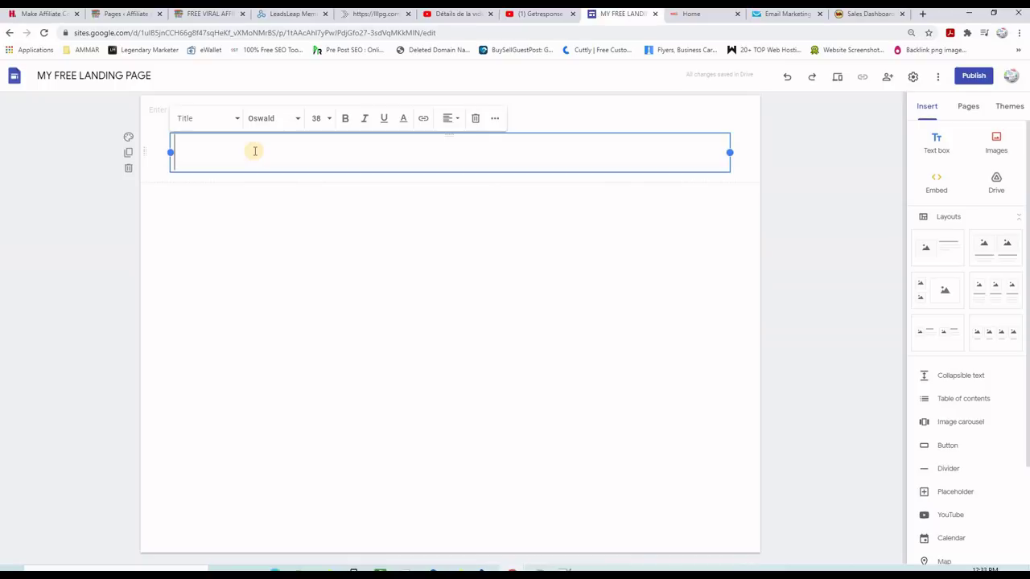
key("ctrl+v")
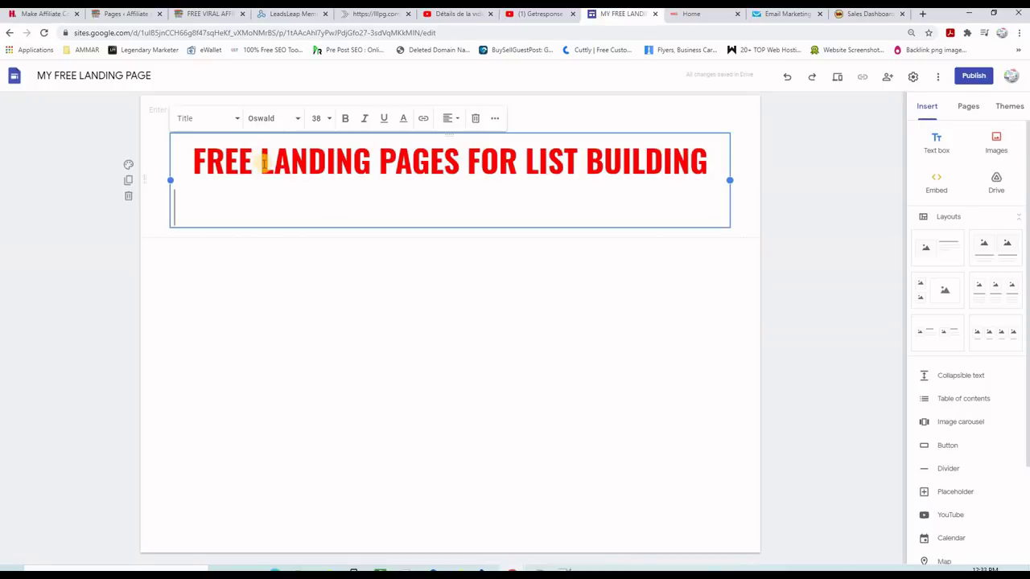
key("BackSpace")
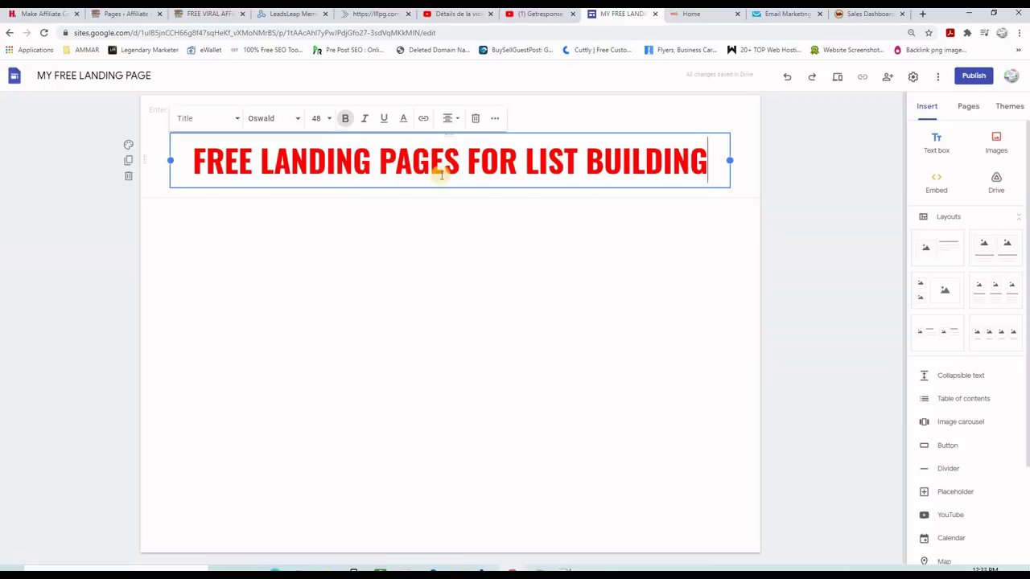
left_click(484, 256)
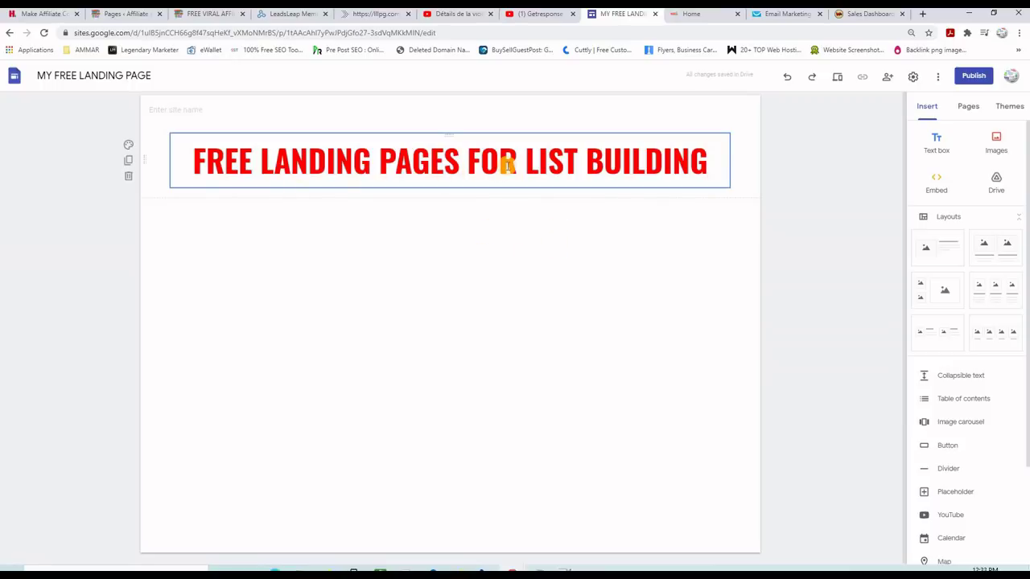
- Review the text colour options for the whole "FREE LANDING PAGES FOR LIST BUILDING" heading
left_click(711, 165)
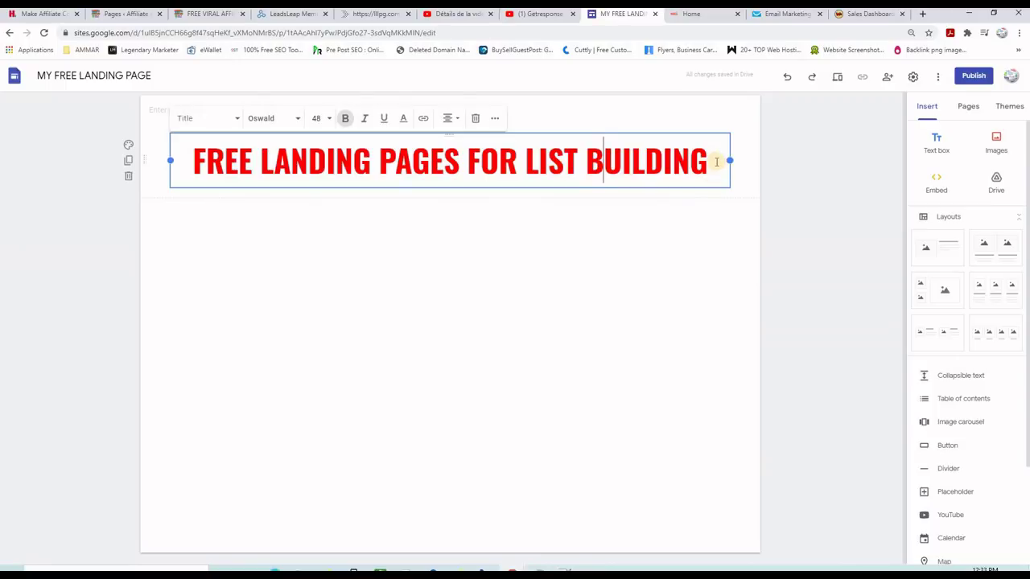
left_click_drag(629, 159, 193, 158)
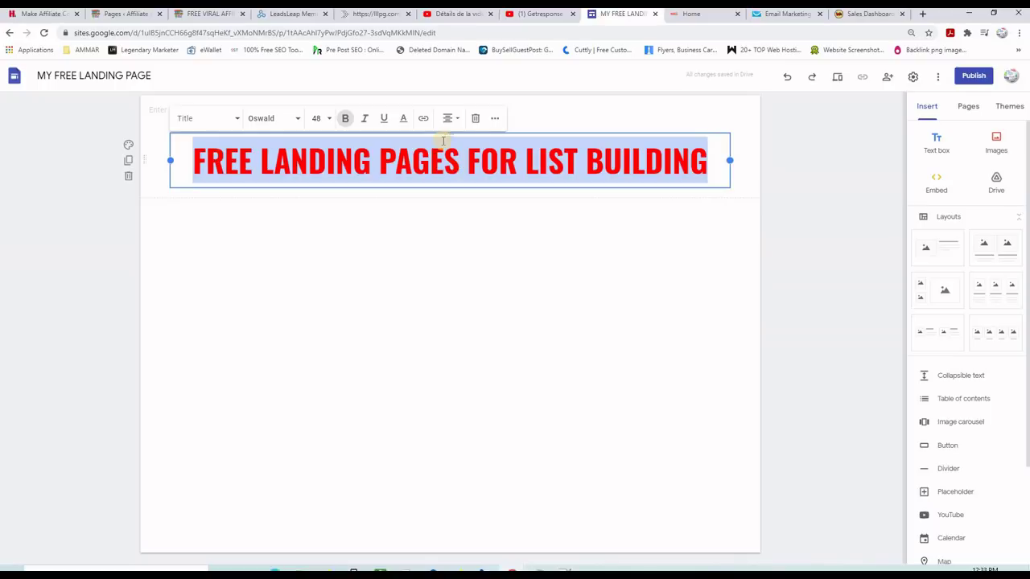
left_click(404, 120)
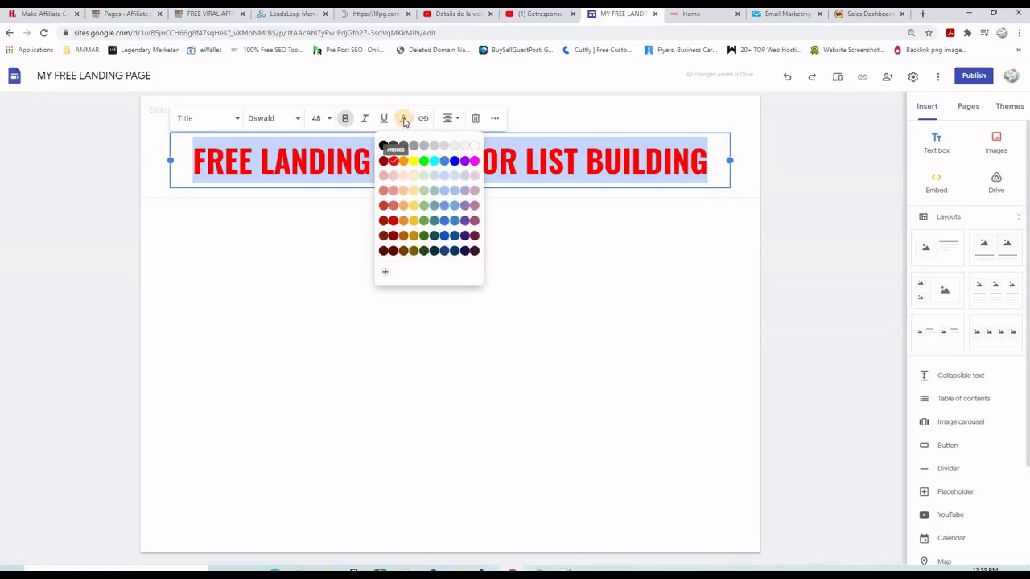
left_click(554, 226)
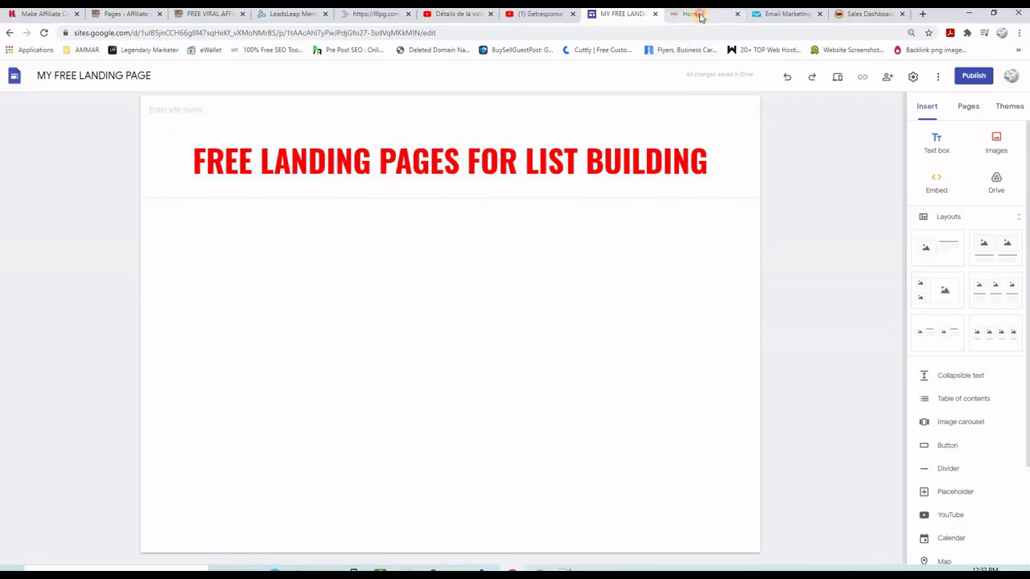
- Check the layout beneath the sample page's heading, and insert a matching divider under the heading in the site editor
left_click(690, 14)
left_click(608, 122)
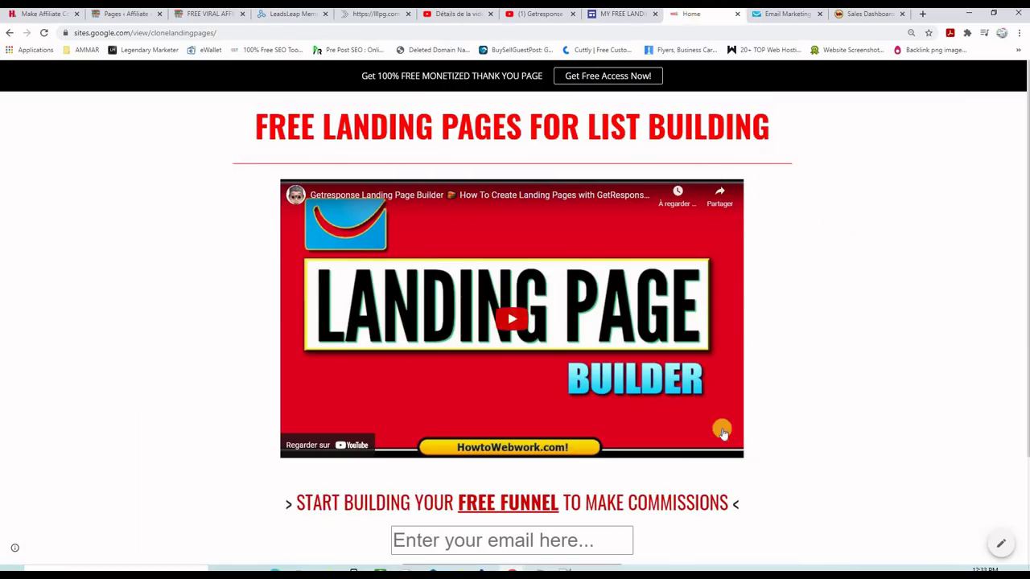
scroll(869, 405, "down", 1)
scroll(864, 399, "up", 1)
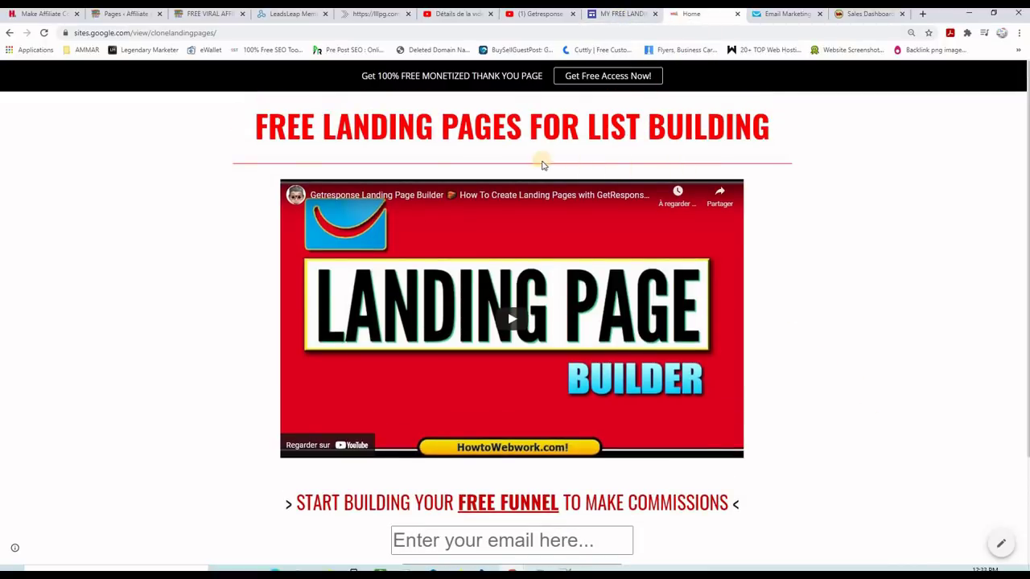
left_click(619, 14)
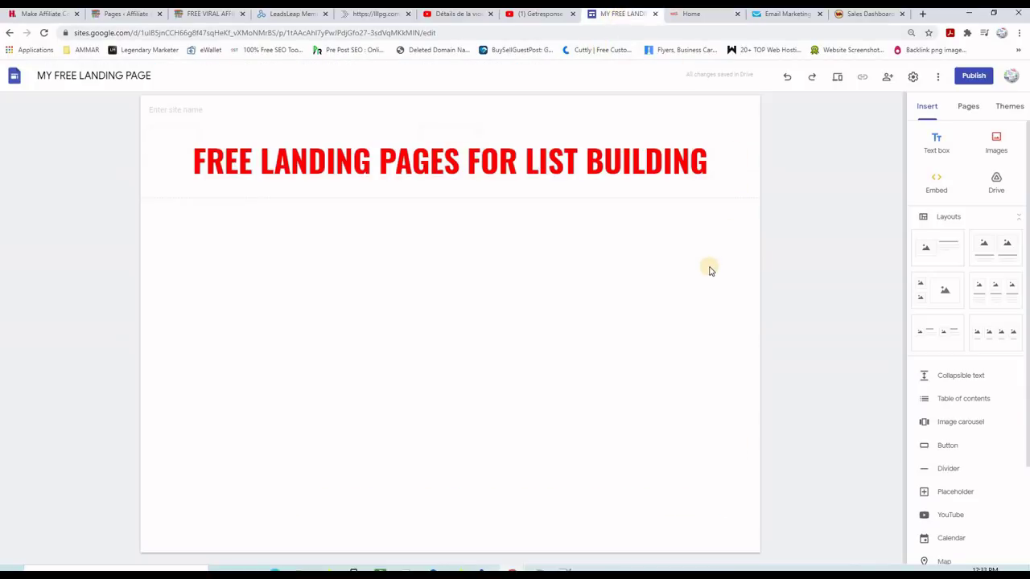
left_click(947, 469)
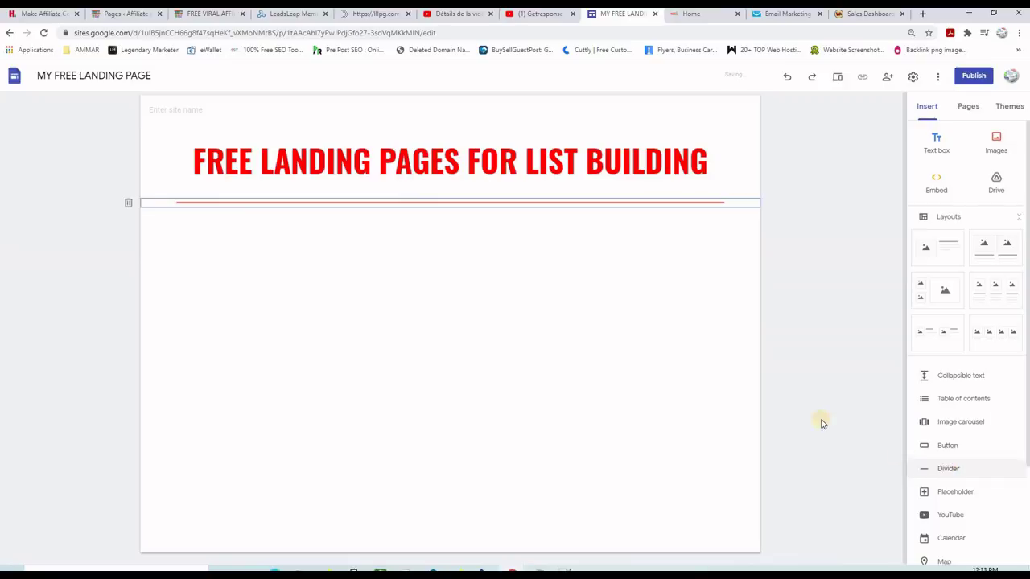
left_click(448, 238)
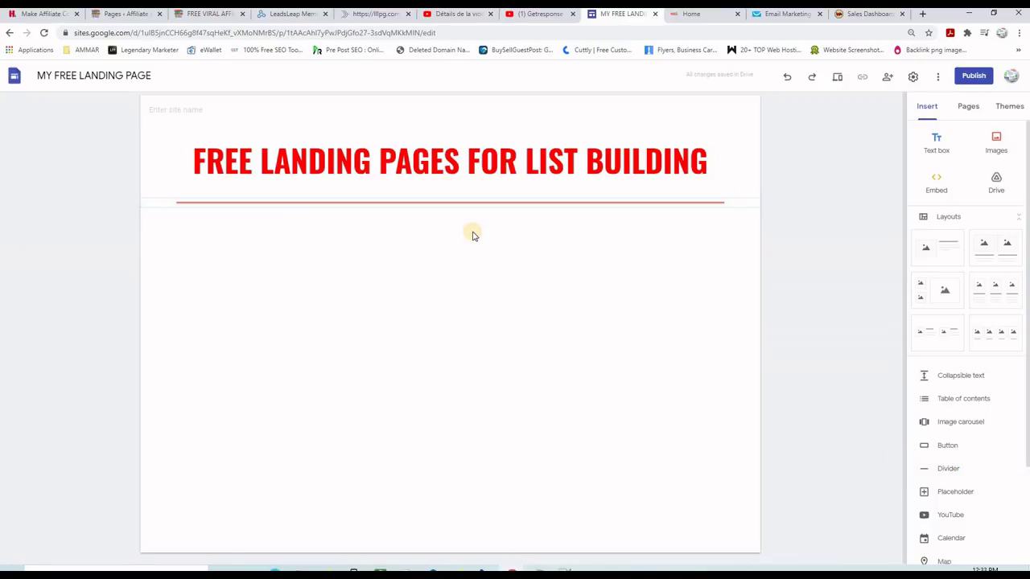
- Copy the URL of the "Getresponse Landing Page Builder" video from YouTube and return to the site editor
left_click(696, 15)
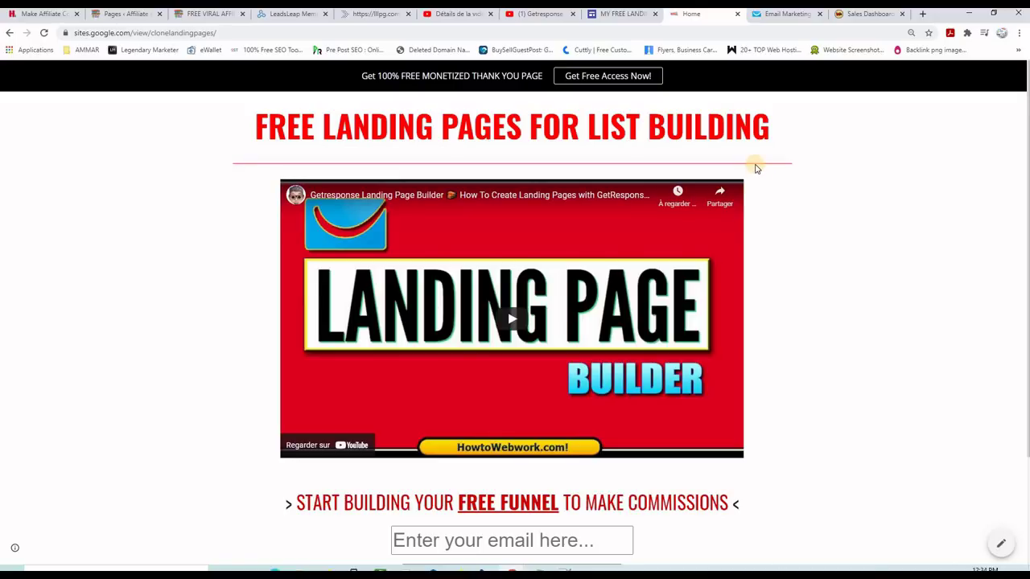
left_click(547, 16)
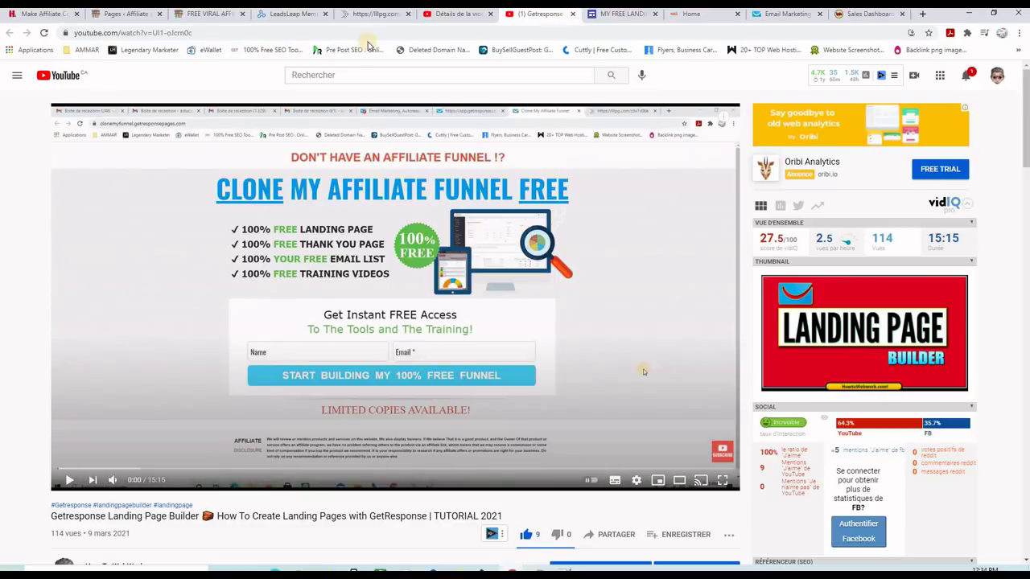
left_click(158, 32)
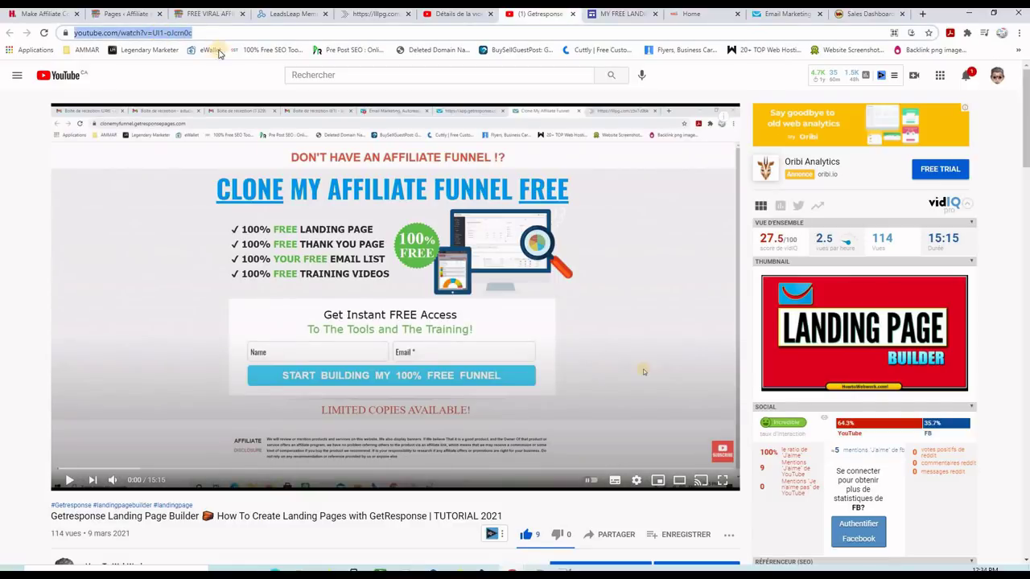
right_click(161, 38)
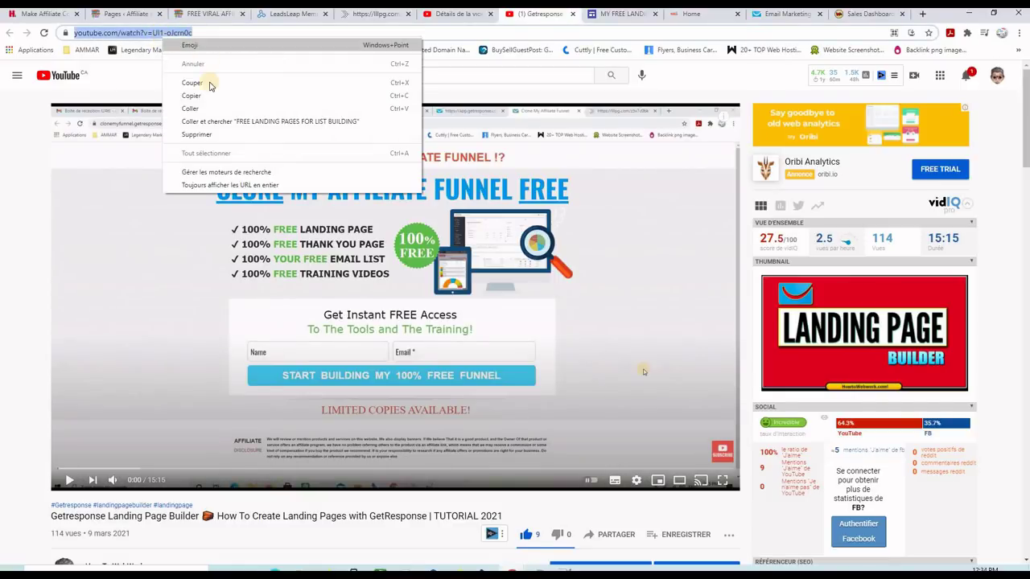
left_click(207, 97)
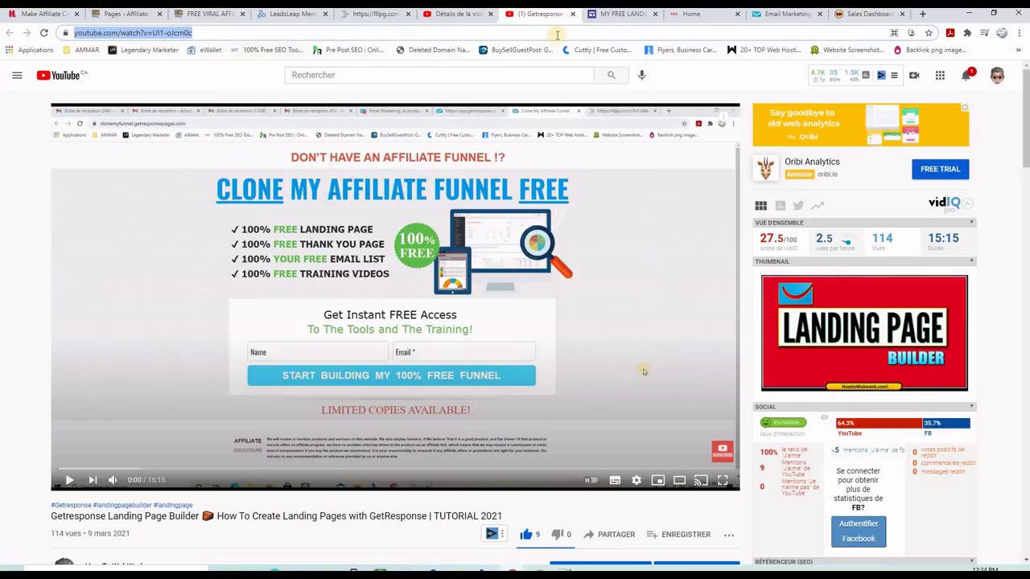
left_click(613, 13)
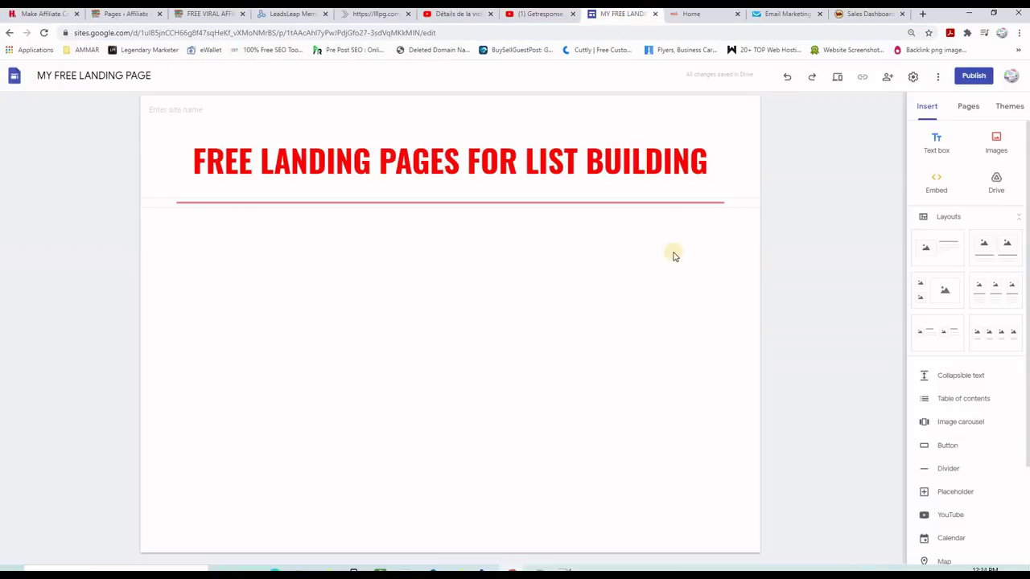
- Insert the "Getresponse Landing Page Builder" YouTube video below the divider, finding it by its copied URL
left_click(953, 515)
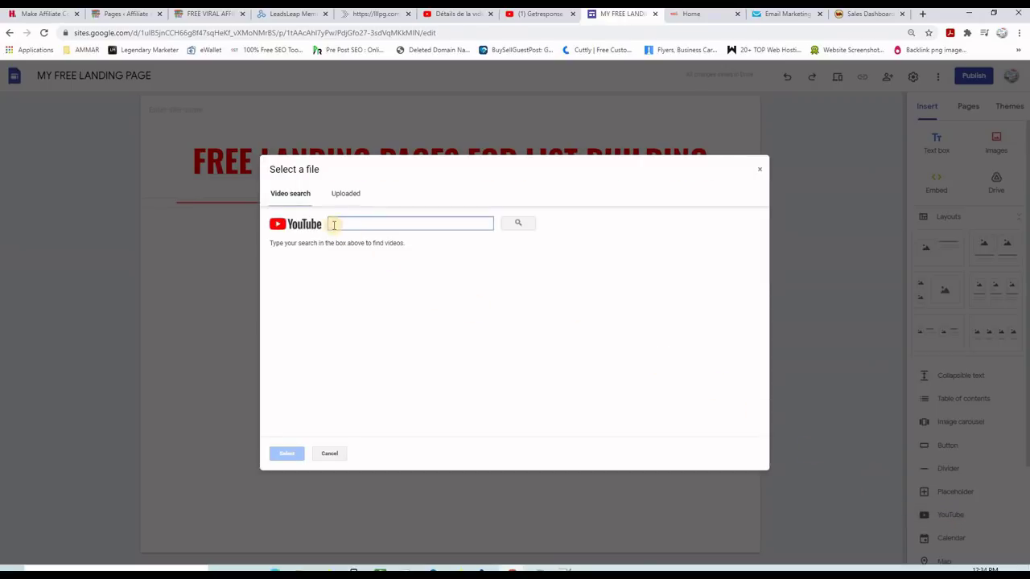
right_click(332, 224)
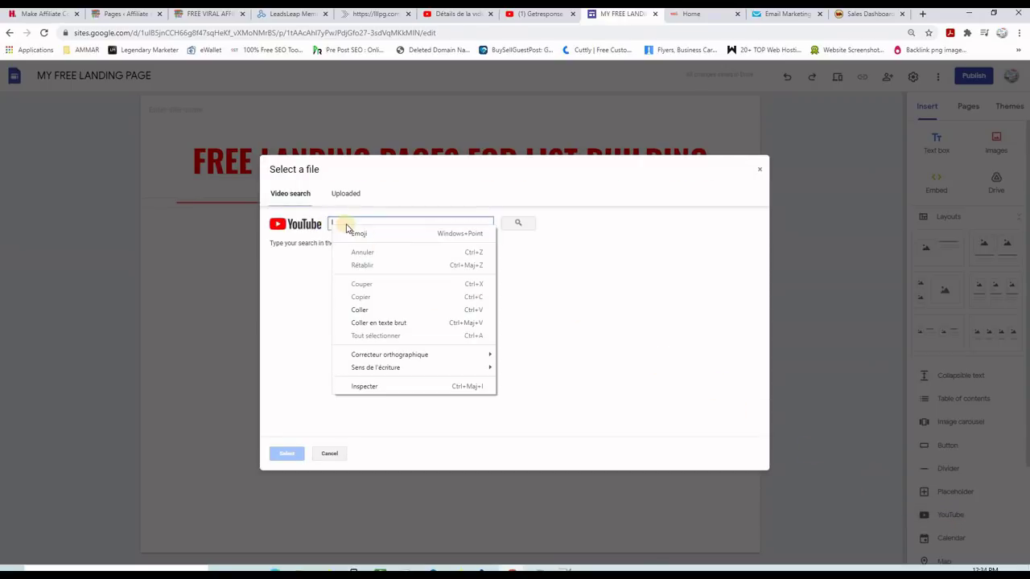
left_click(367, 311)
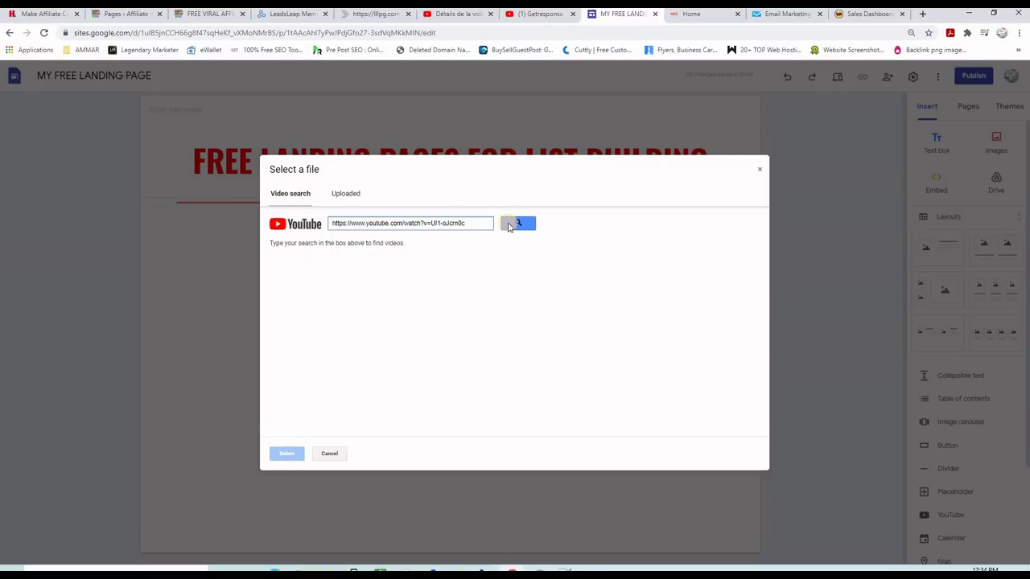
left_click(510, 223)
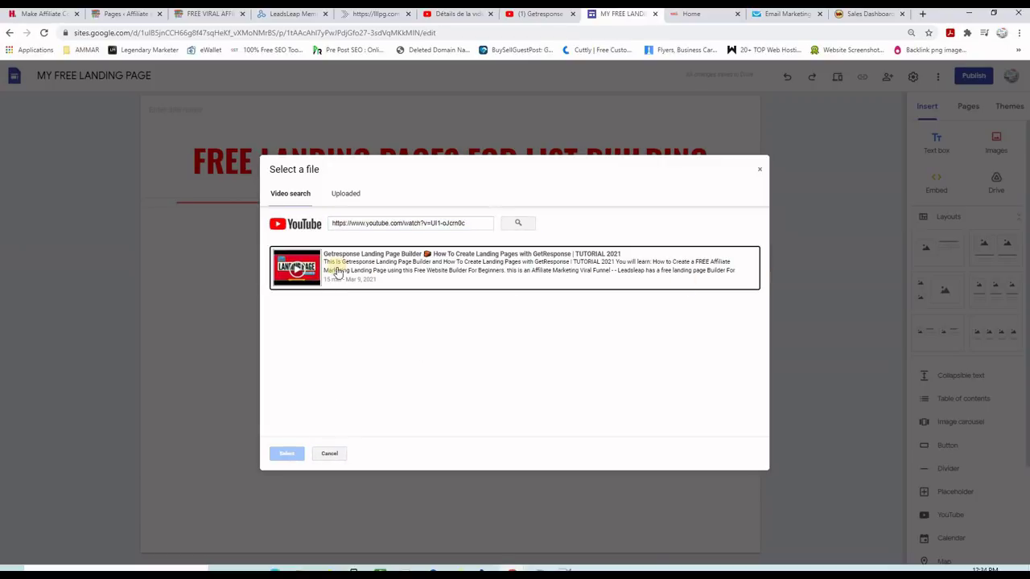
left_click(383, 270)
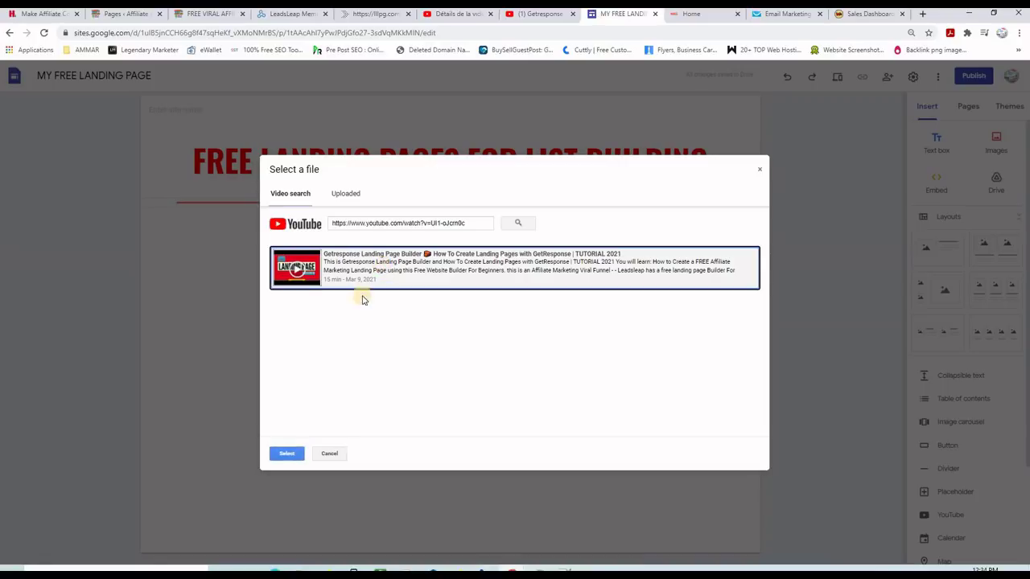
left_click(286, 456)
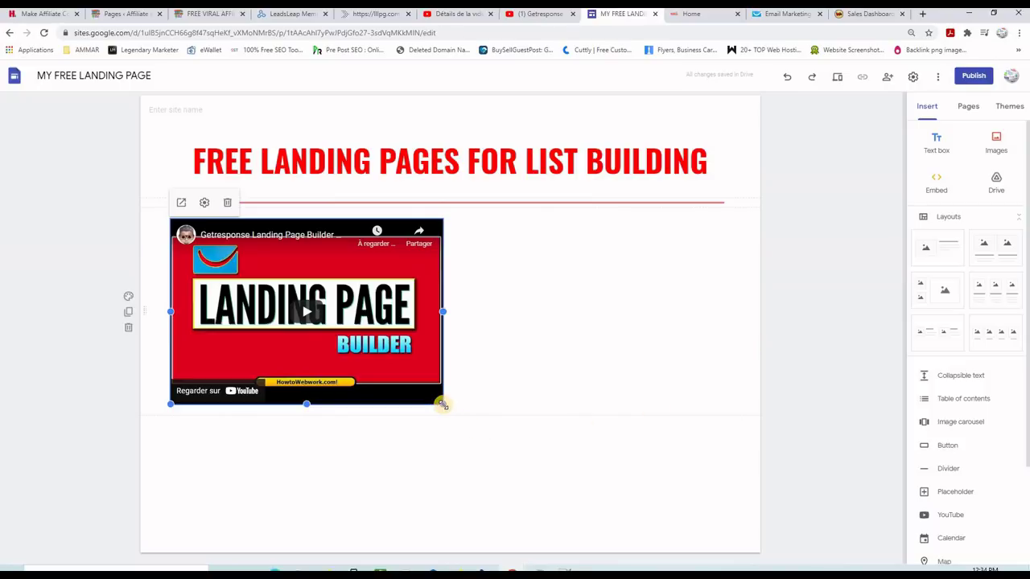
- Enlarge the embedded YouTube video to the full width of the divider above it and slightly increase its height
left_click_drag(442, 402, 718, 529)
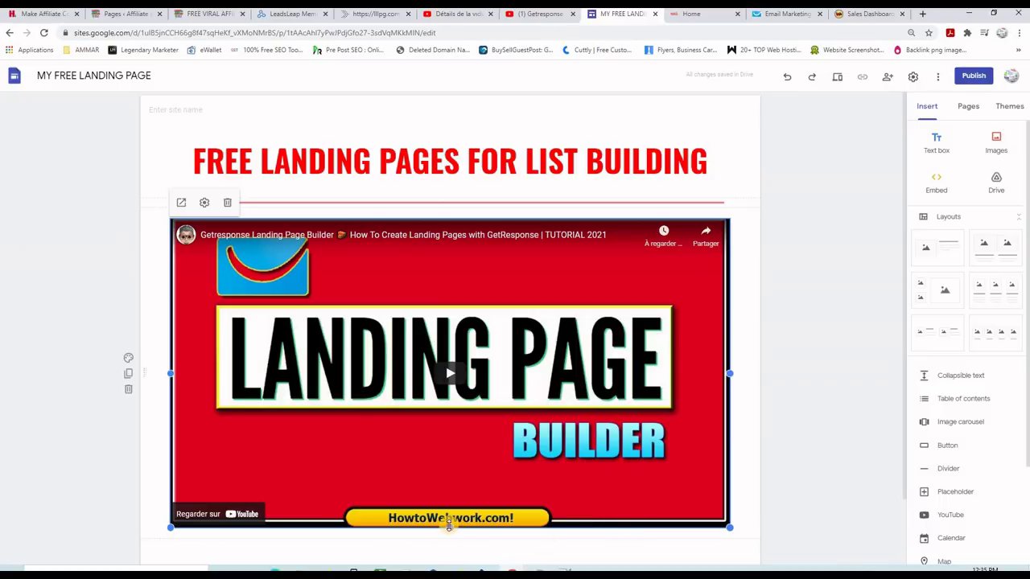
left_click_drag(451, 535, 450, 536)
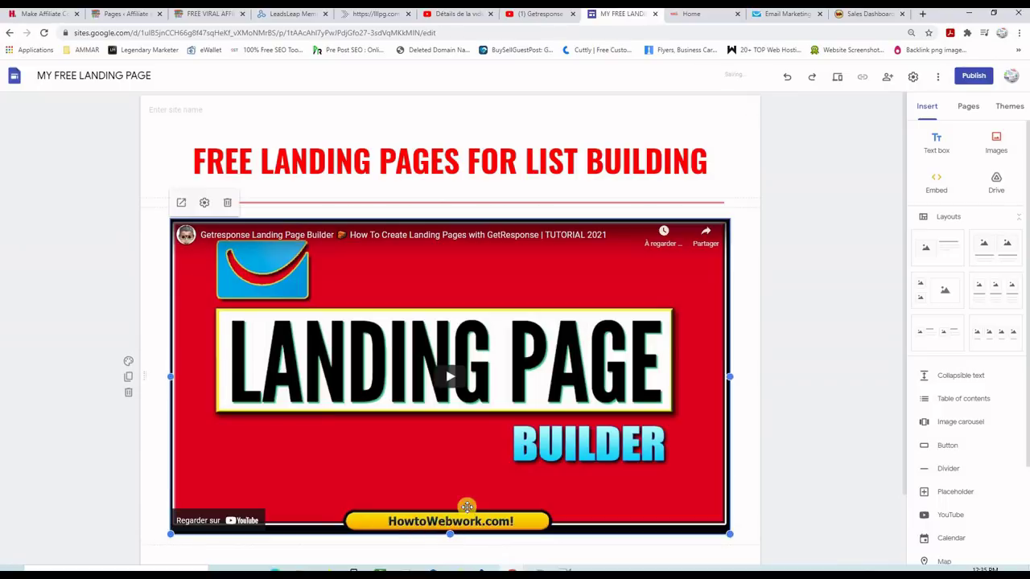
left_click(807, 281)
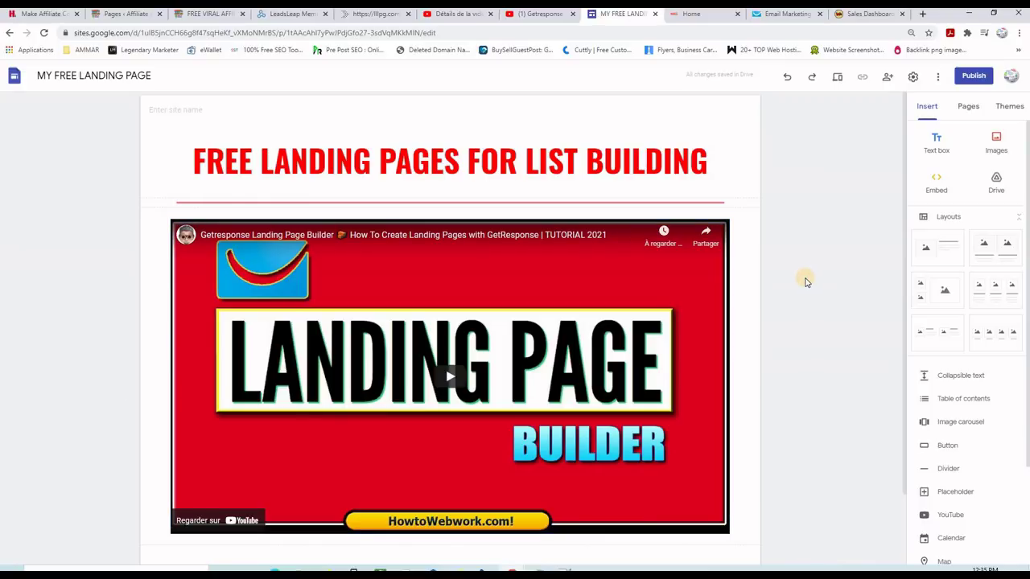
- Publish the site at the web address my-free-landing-page, view the published page and return to the site editor
left_click(974, 76)
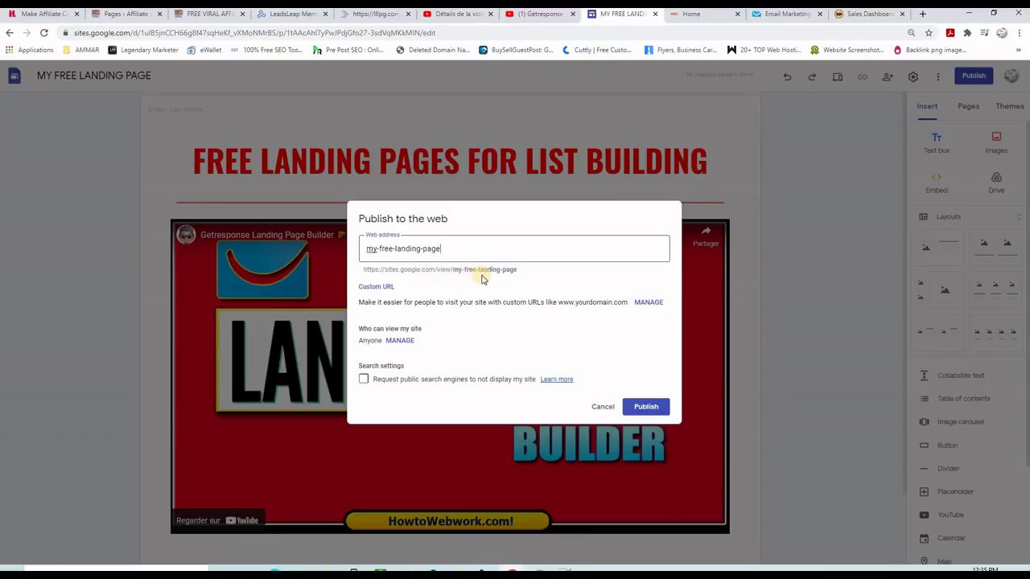
left_click(648, 408)
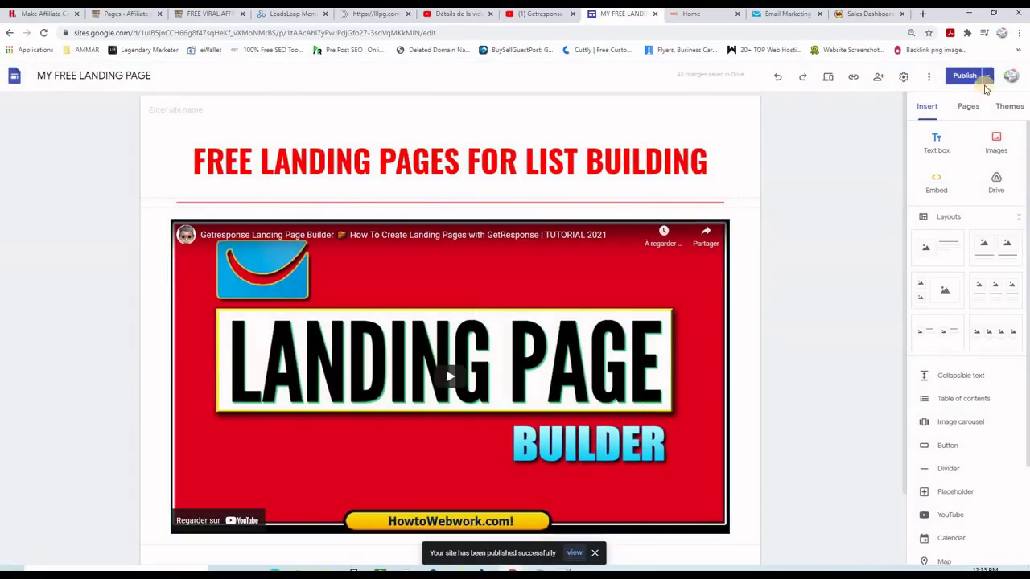
left_click(988, 75)
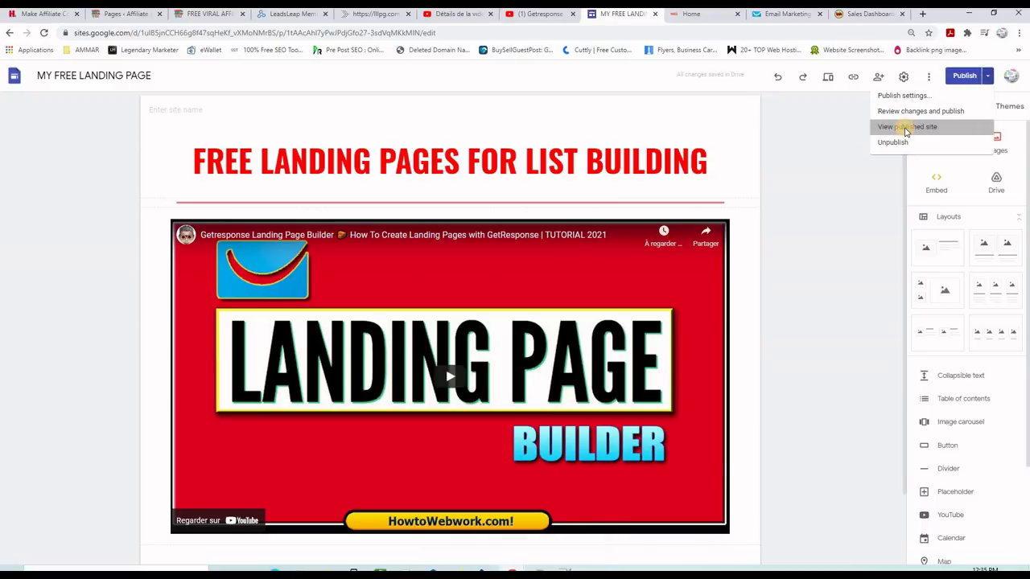
left_click(905, 127)
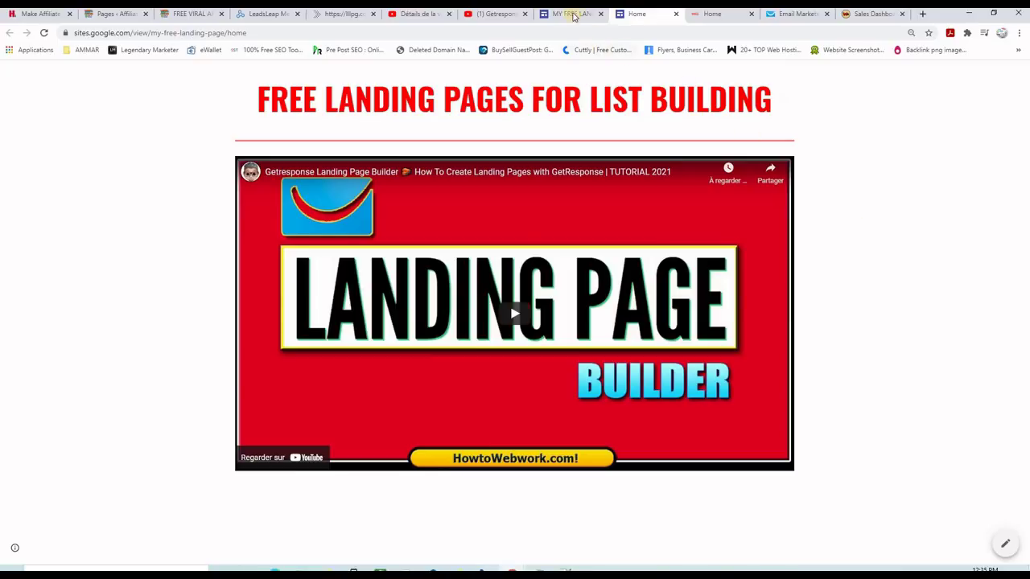
left_click(565, 15)
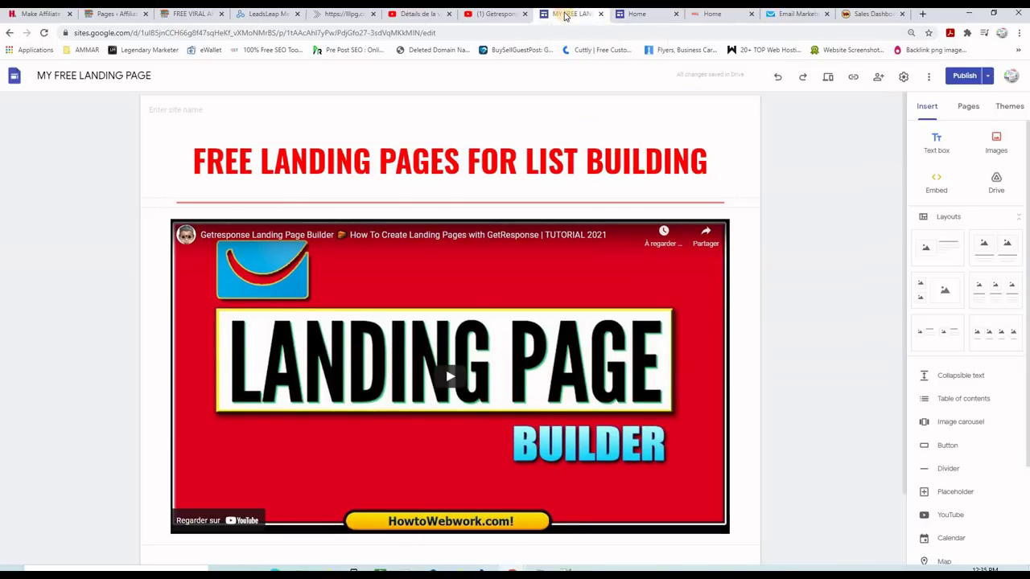
- Copy the "> START BUILDING YOUR FREE FUNNEL TO MAKE COMMISSIONS <" line from the sample page and return to the site editor
key("ctrl+Tab")
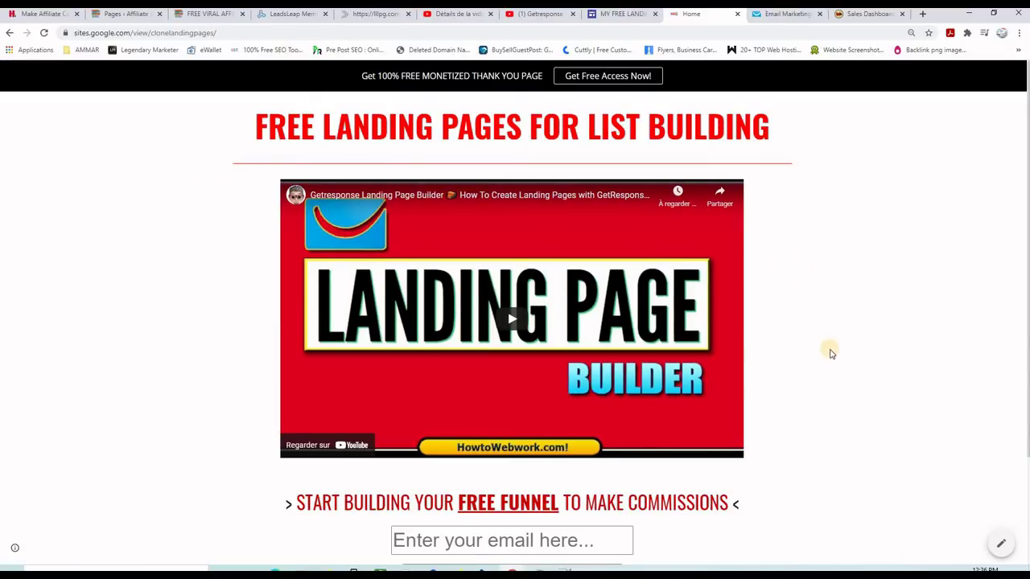
scroll(305, 378, "down", 2)
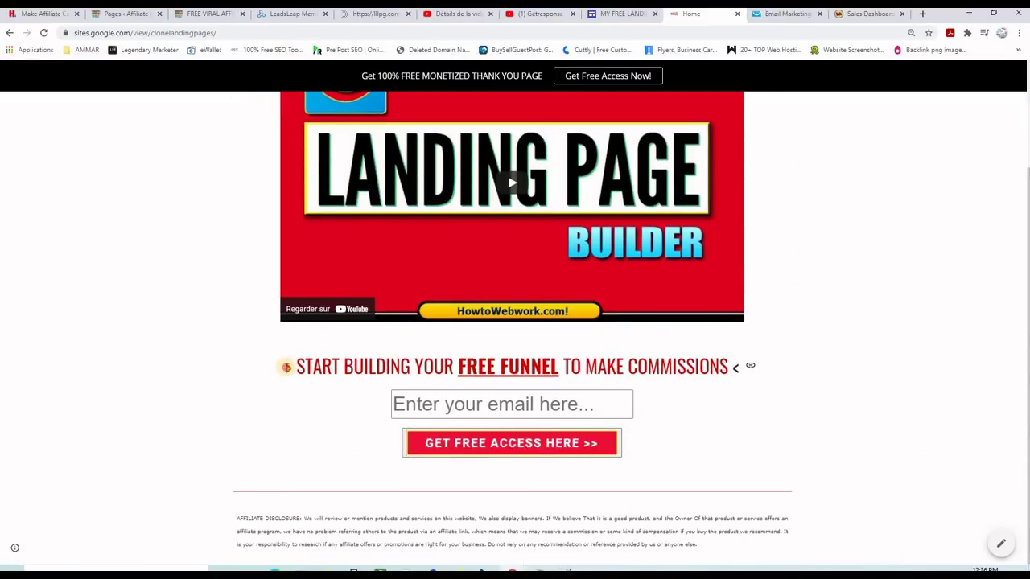
left_click_drag(286, 367, 738, 368)
left_click(736, 368)
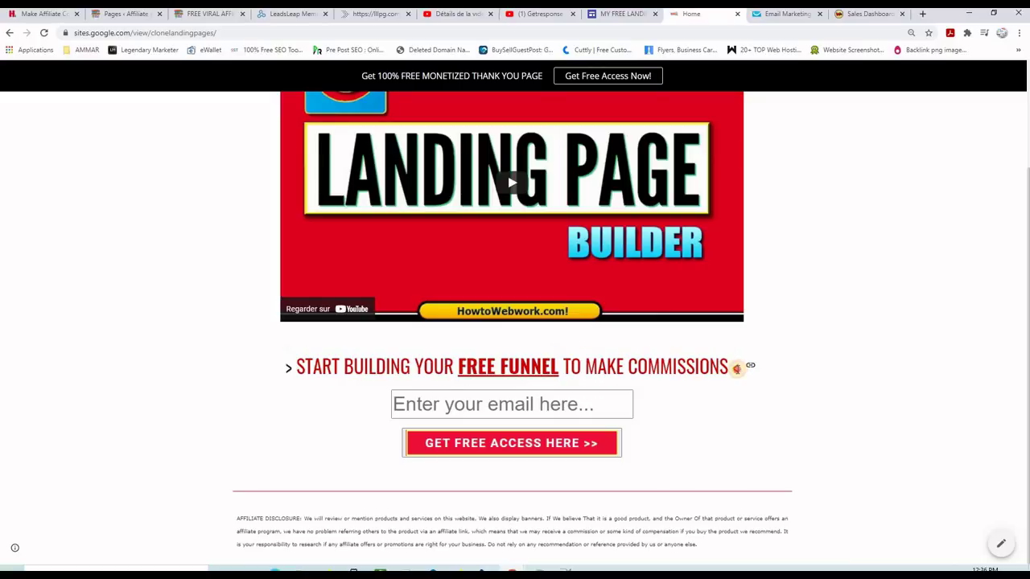
triple_click(736, 369)
key("ctrl+c")
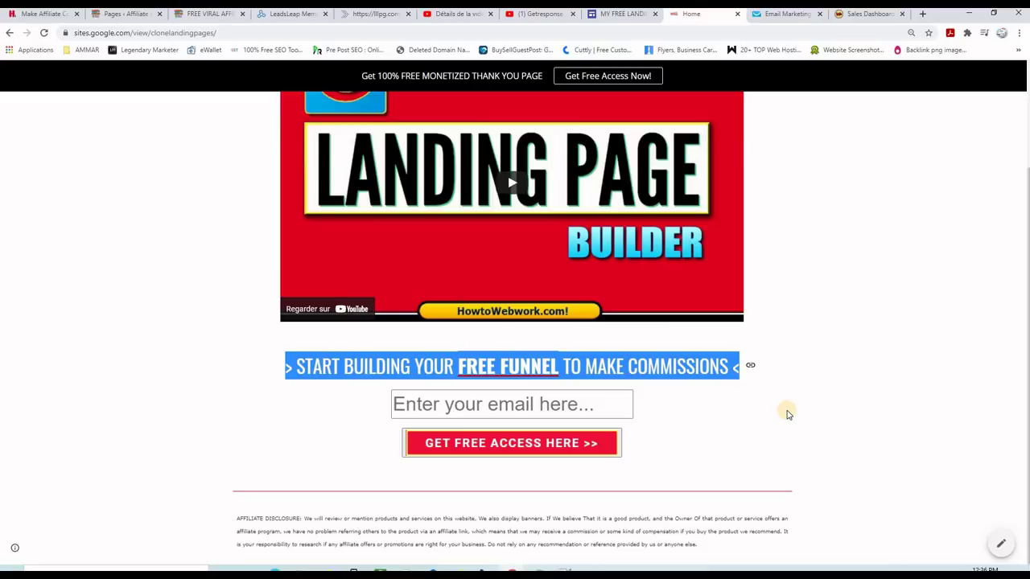
left_click(619, 13)
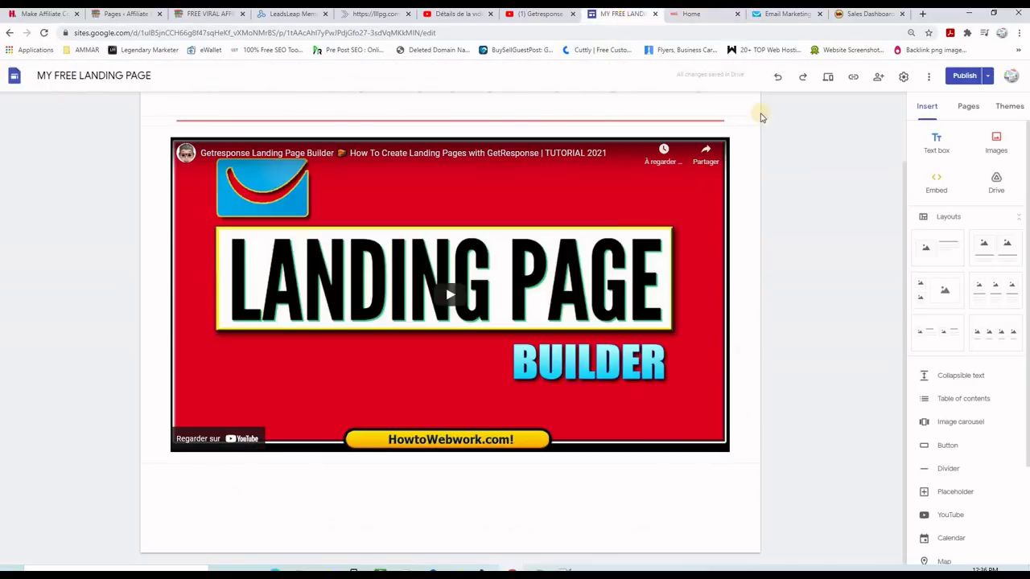
- Add a Heading-style text box below the video containing the copied "START BUILDING YOUR FREE FUNNEL" line, without the extra blank line
left_click(934, 142)
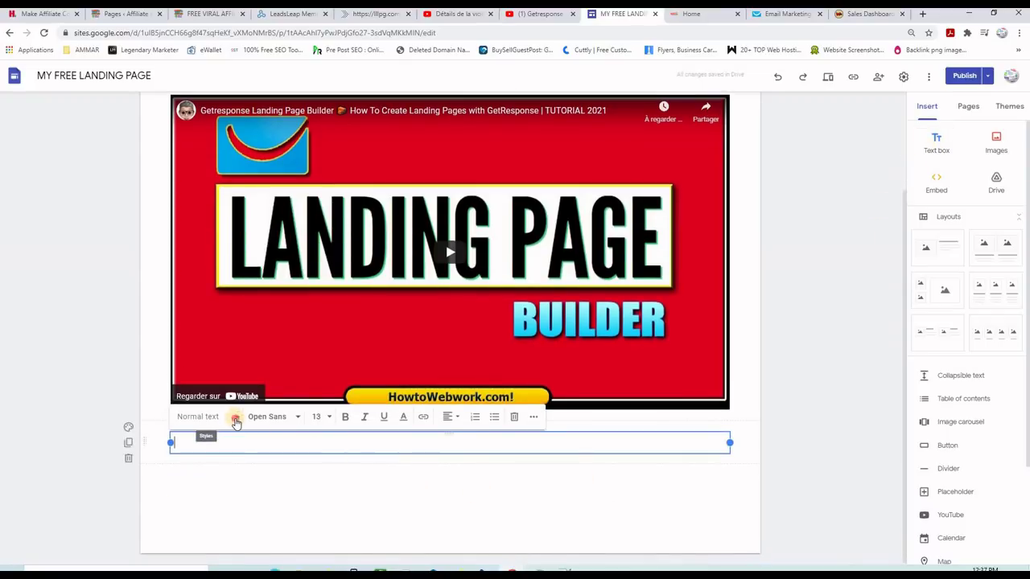
left_click(235, 418)
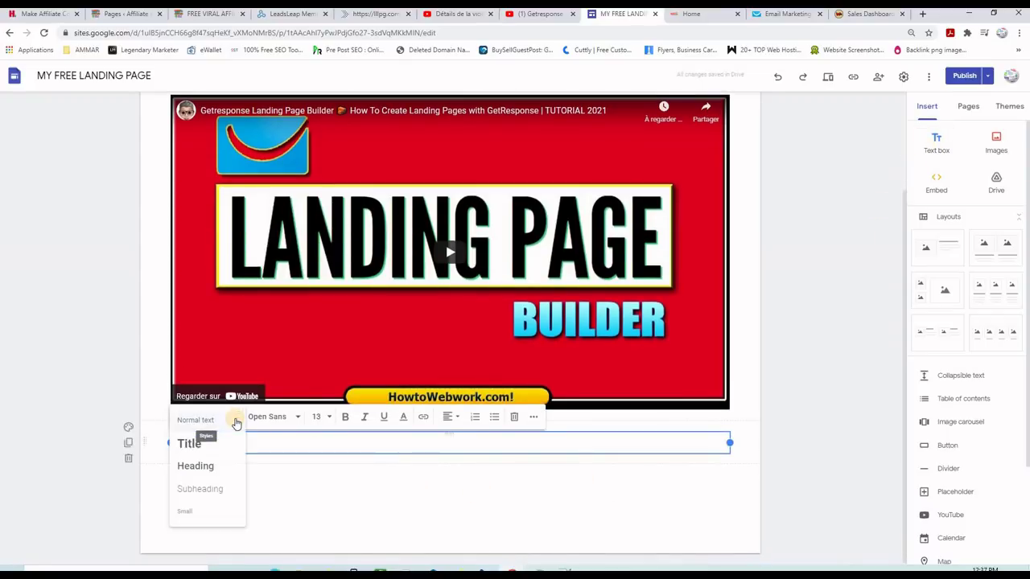
left_click(207, 466)
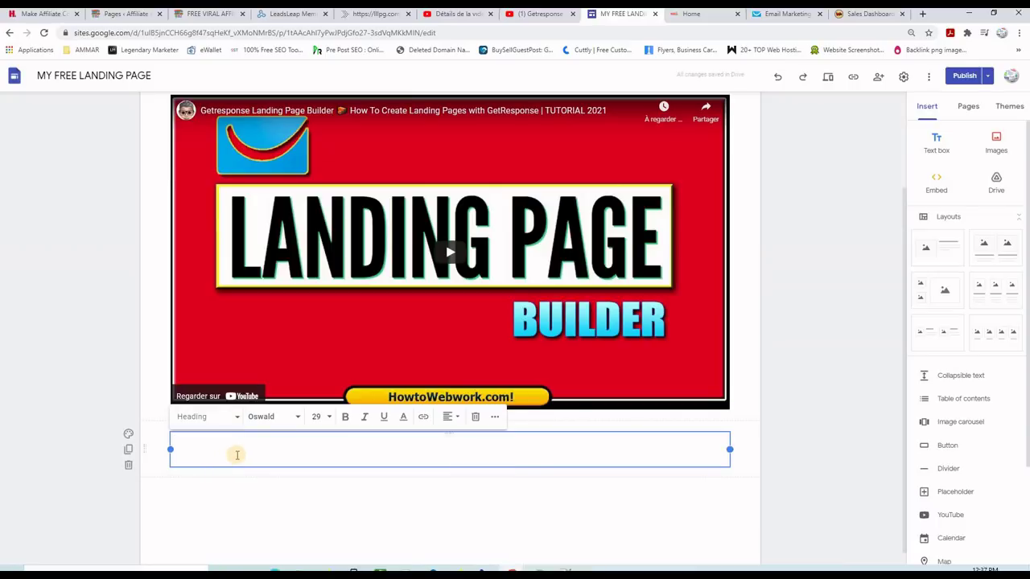
key("ctrl+v")
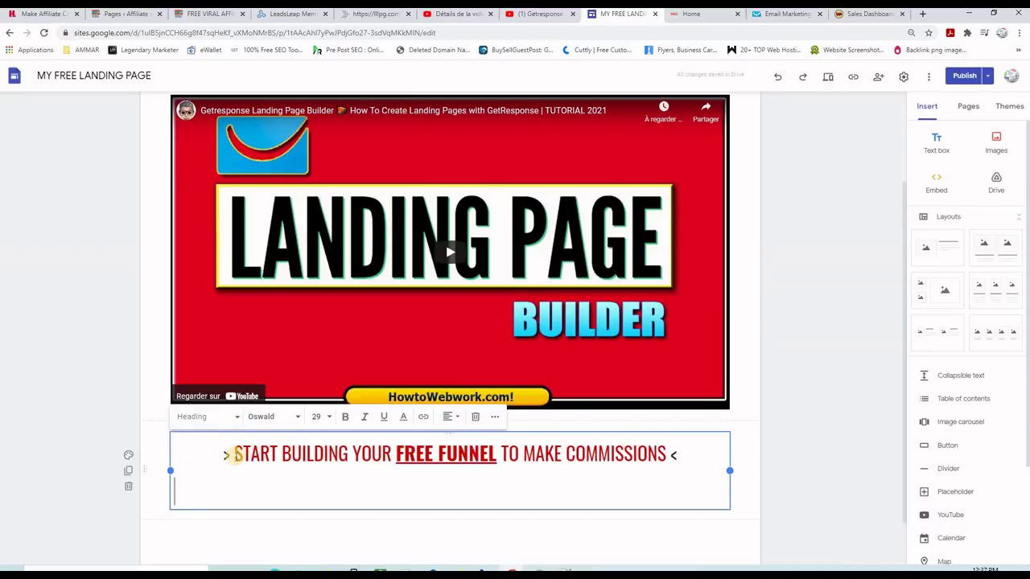
key("BackSpace")
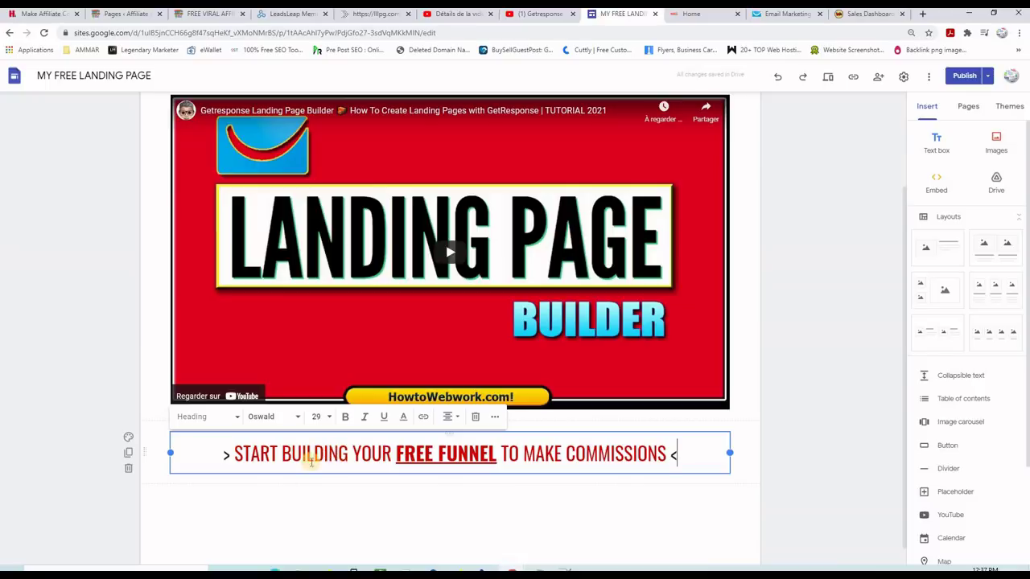
left_click(303, 457)
left_click_drag(677, 454, 221, 451)
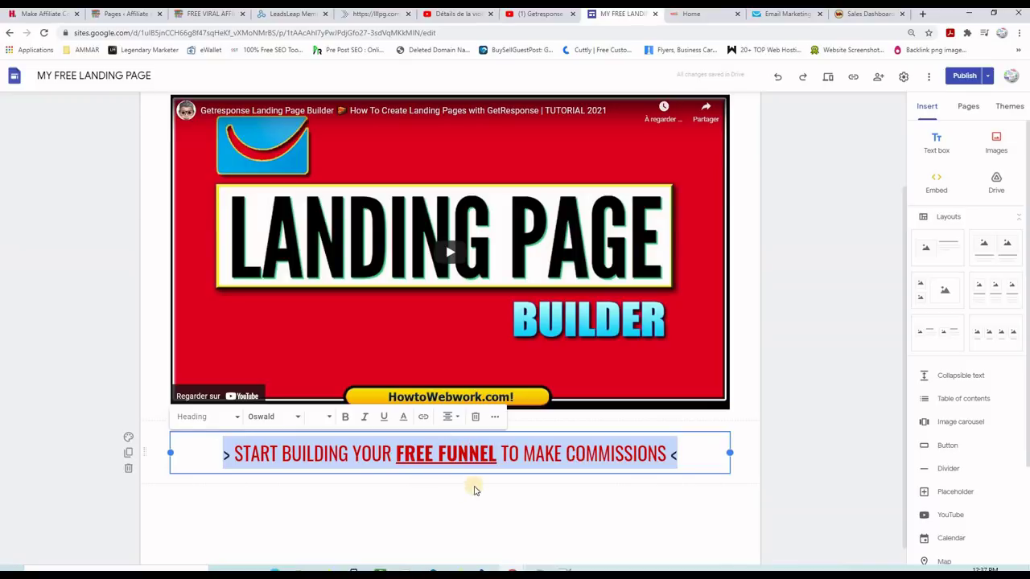
left_click(809, 425)
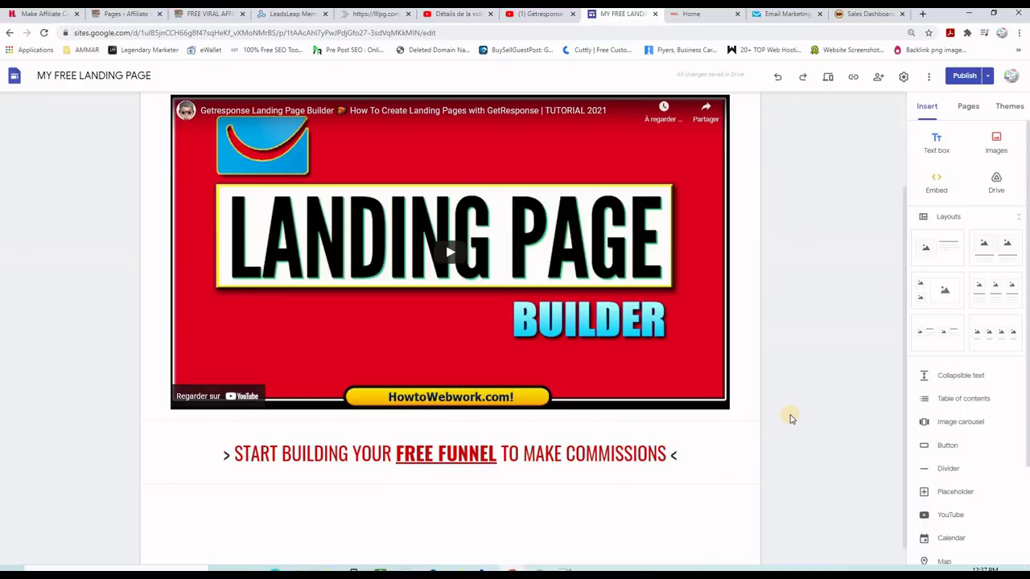
- Review the page built so far, and compare the opt-in form code in Notepad++ with the sample page's email form
scroll(790, 419, "up", 3)
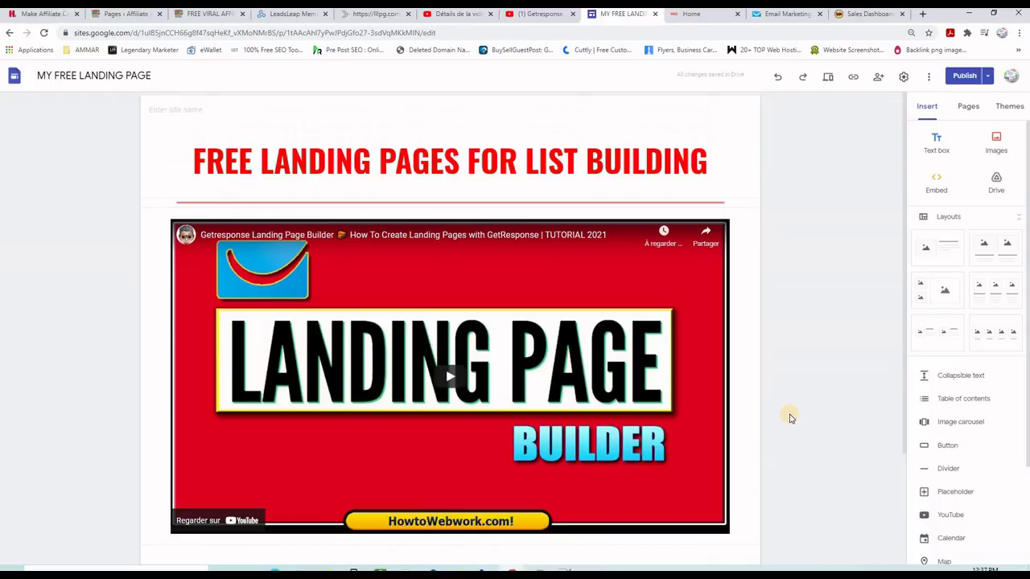
scroll(790, 419, "down", 3)
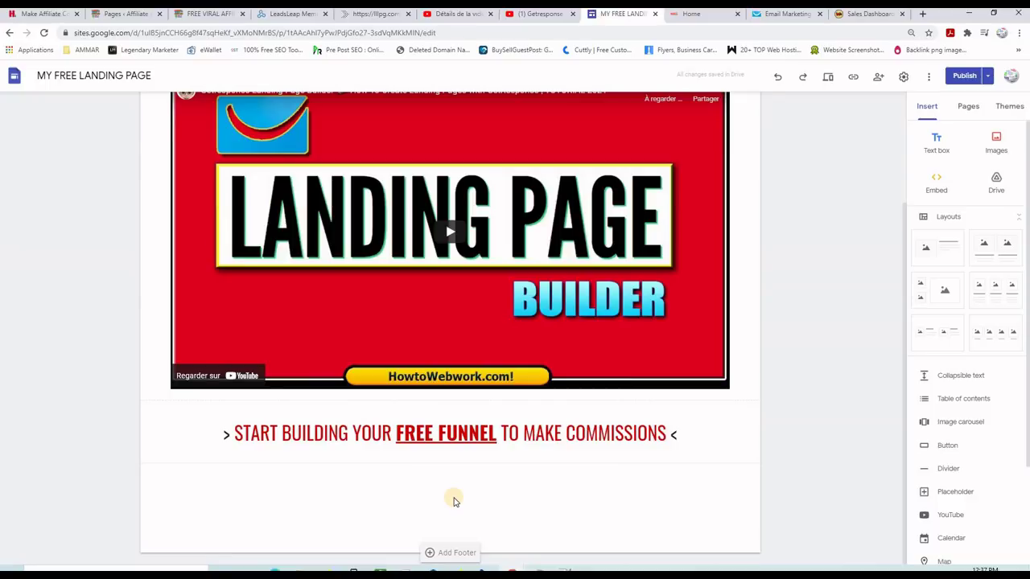
left_click(579, 569)
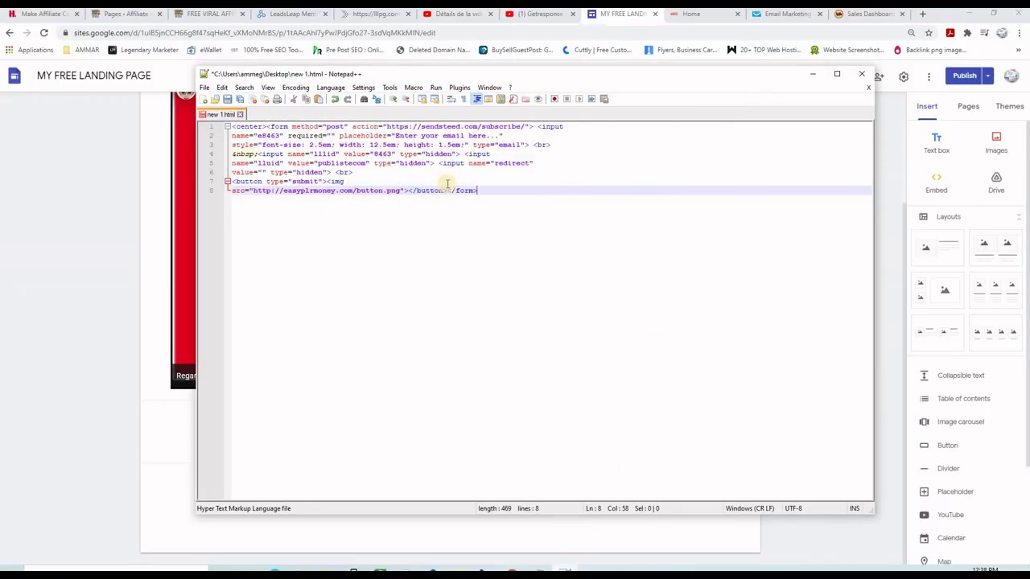
left_click(686, 15)
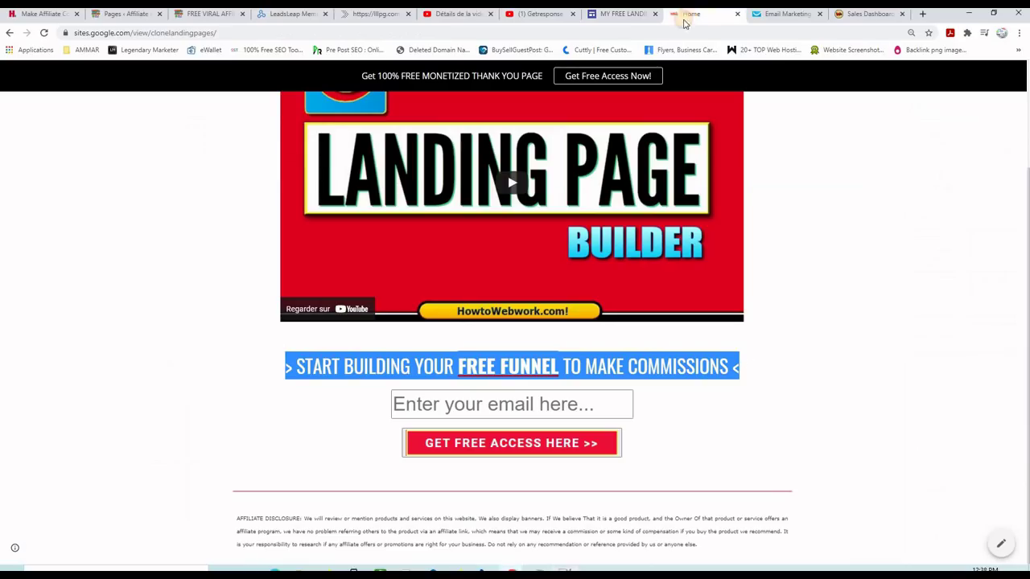
left_click(301, 405)
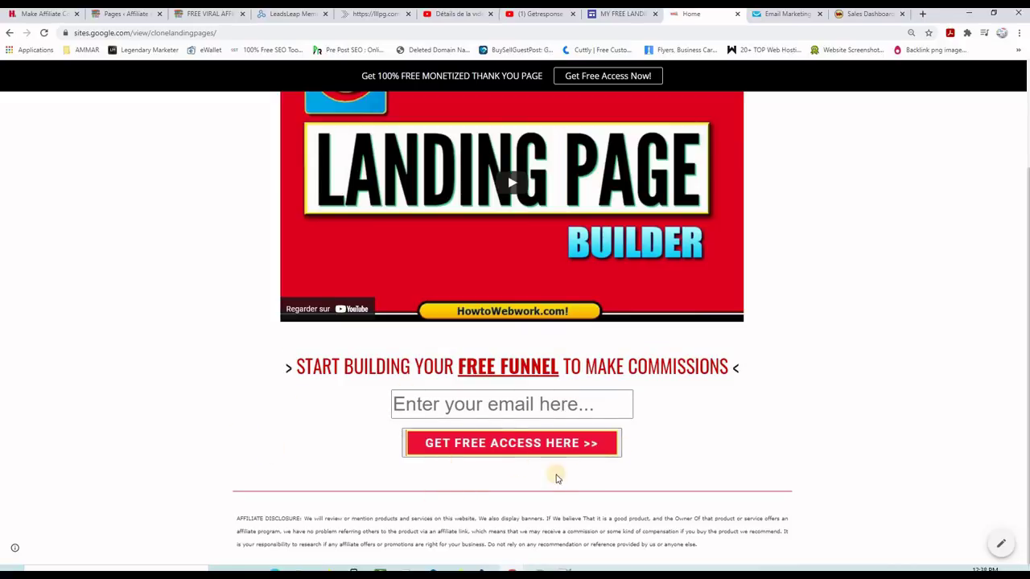
key("alt+Tab")
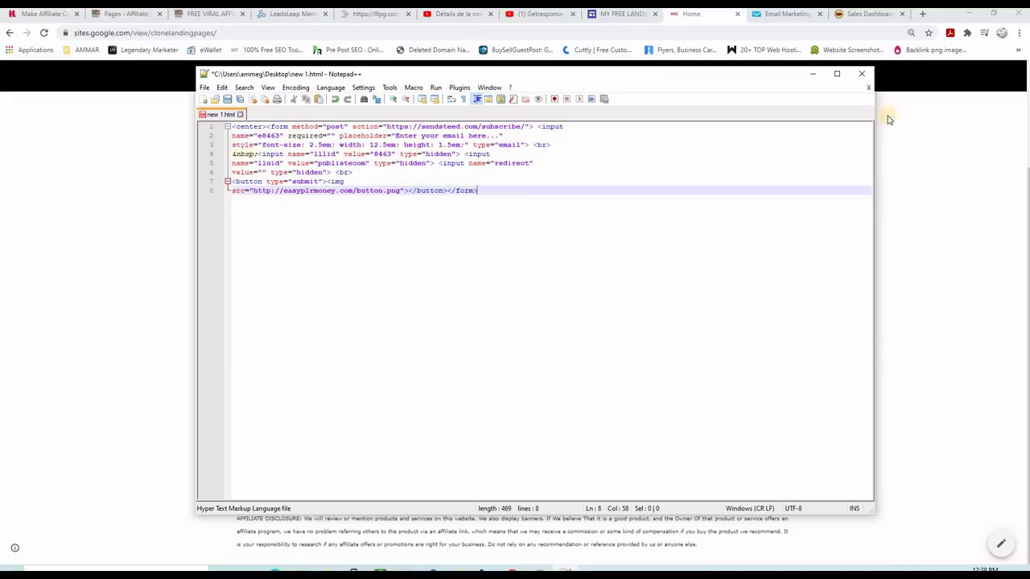
left_click(812, 73)
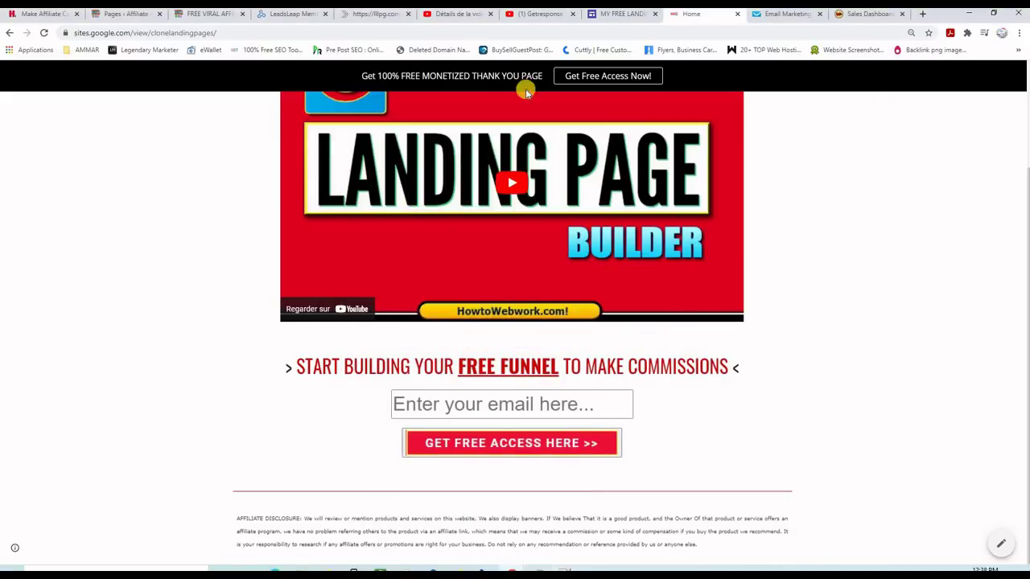
- Find the Step #3 section on creating a free email list in the LeadsLeap account on the funnel page
left_click(370, 13)
scroll(734, 358, "up", 15)
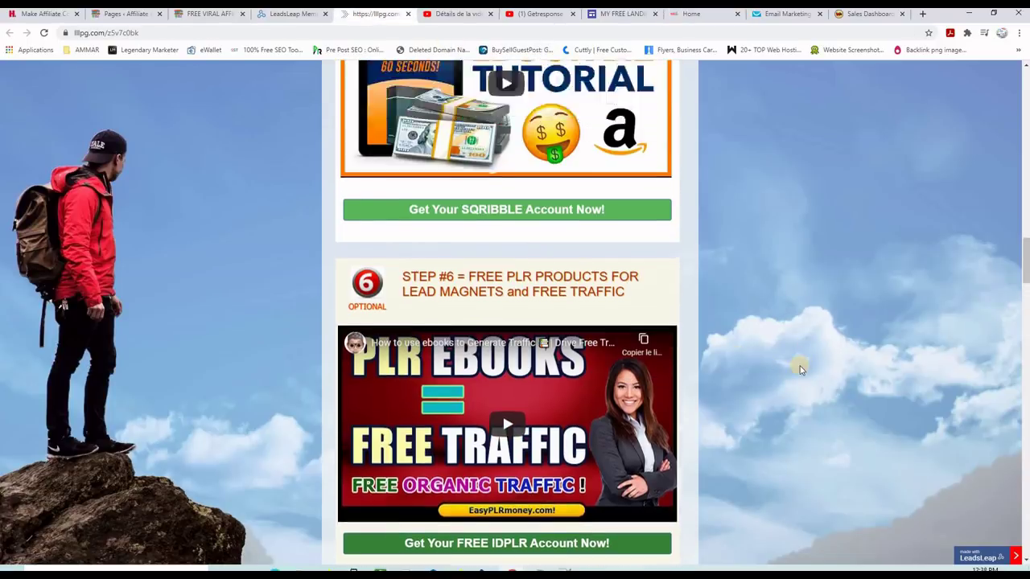
scroll(765, 358, "up", 1)
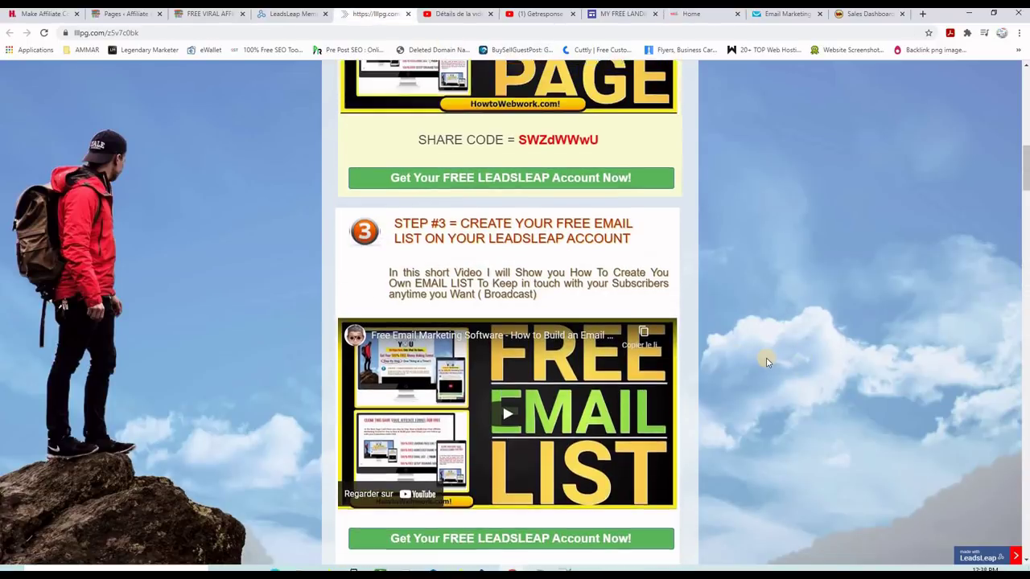
scroll(764, 358, "down", 2)
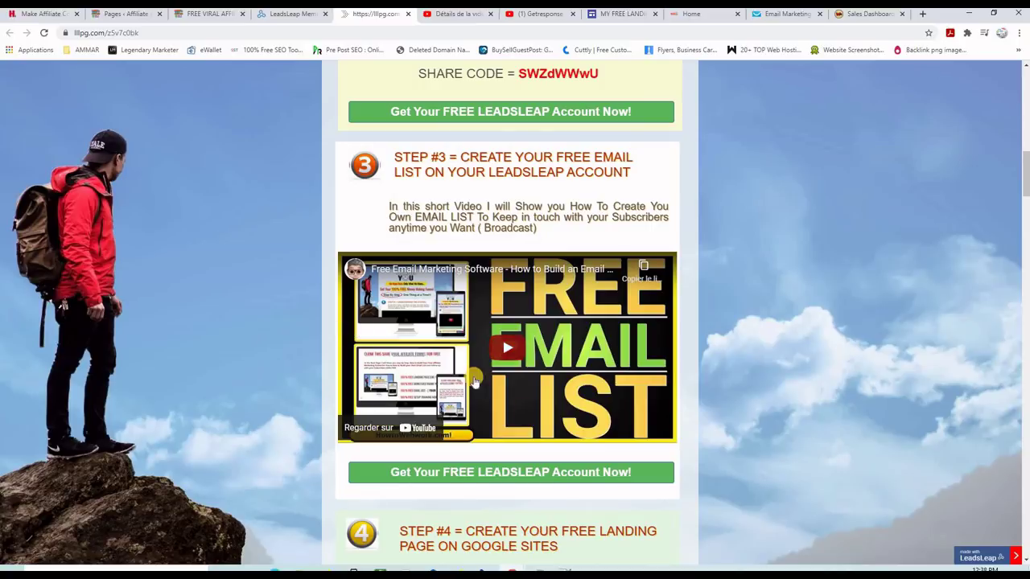
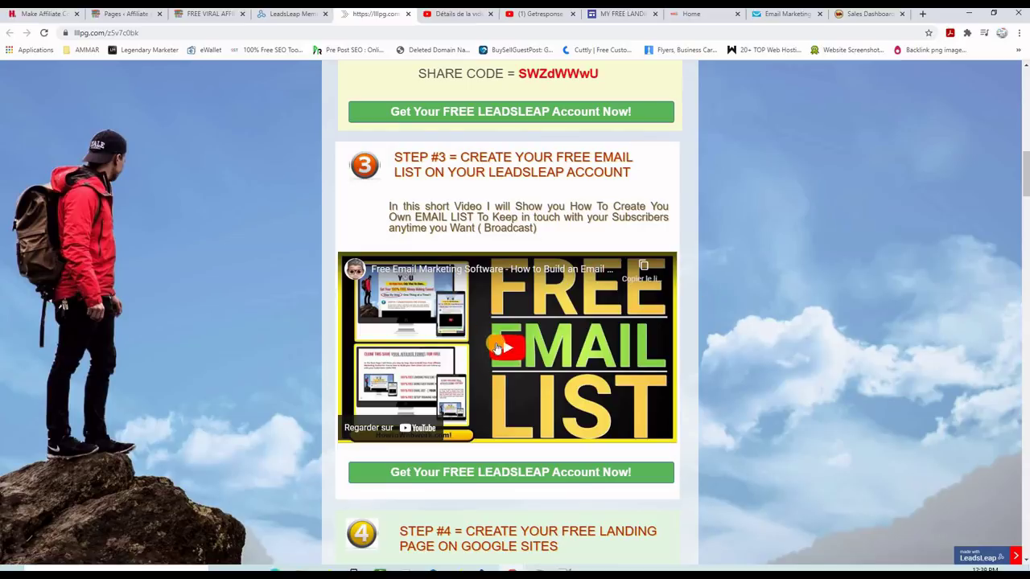
- Copy the entire opt-in form HTML code from new 1.html in Notepad++ and return to the site editor
left_click(568, 570)
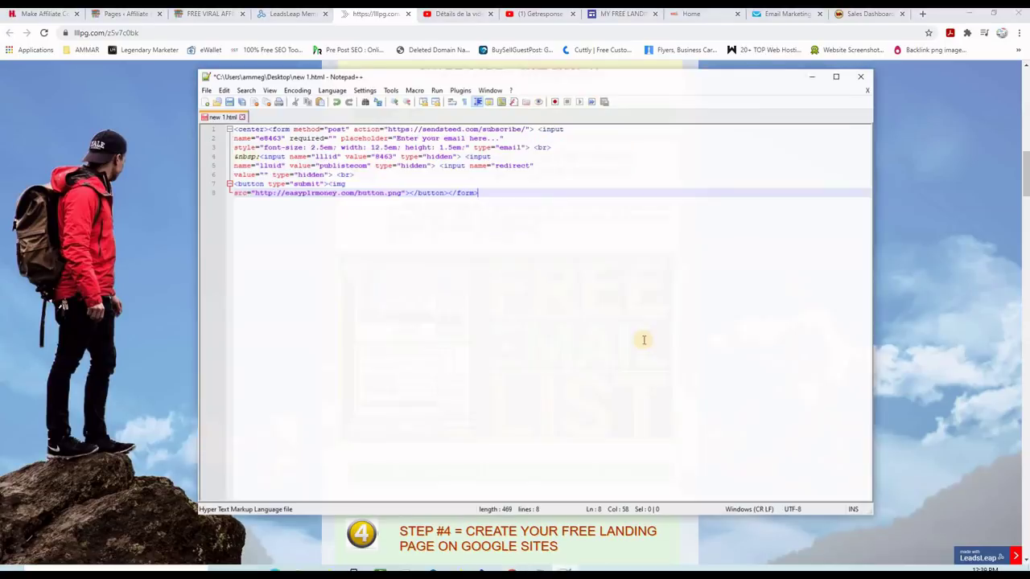
triple_click(421, 192)
left_click_drag(478, 191, 234, 129)
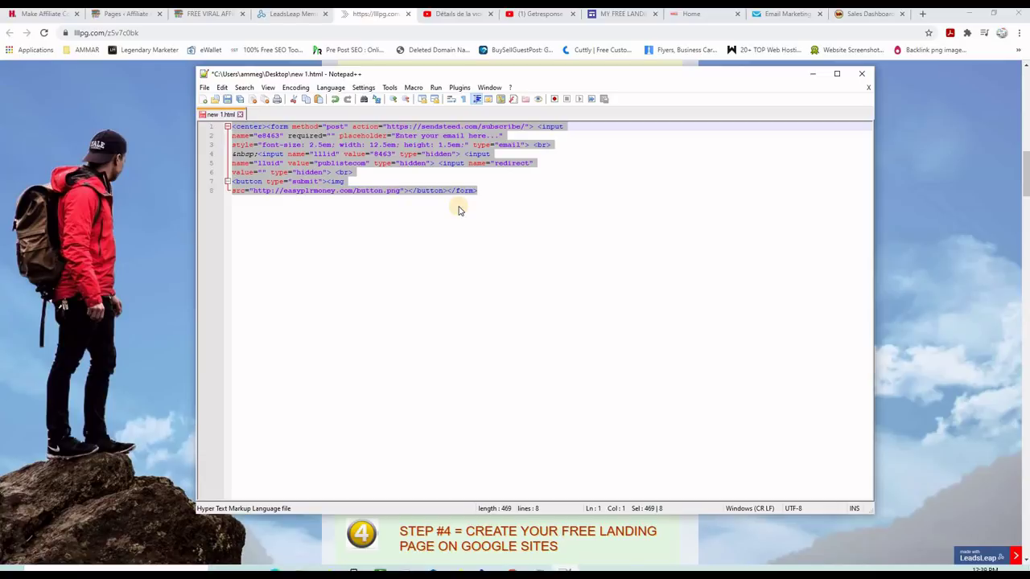
left_click(810, 74)
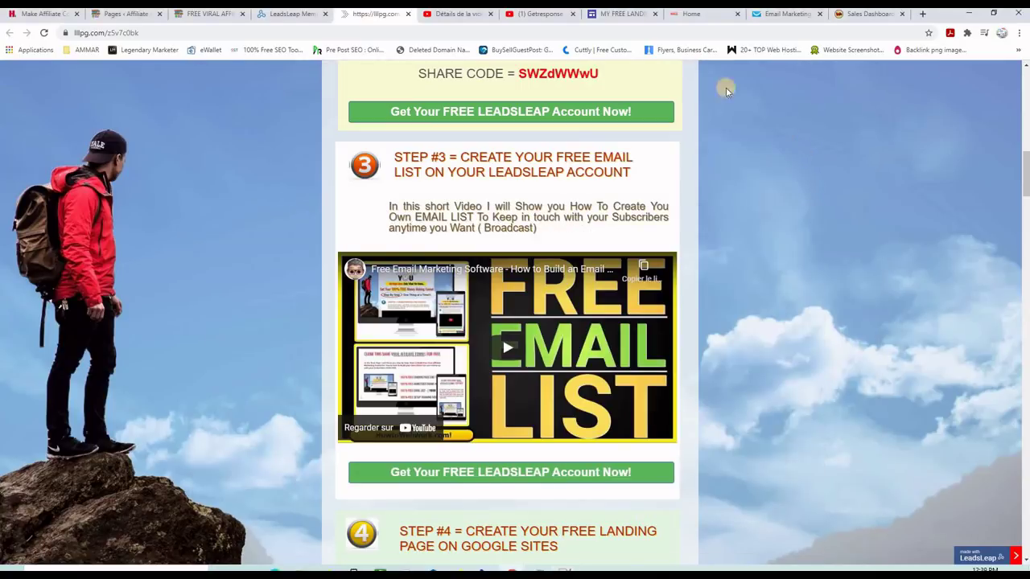
left_click(615, 14)
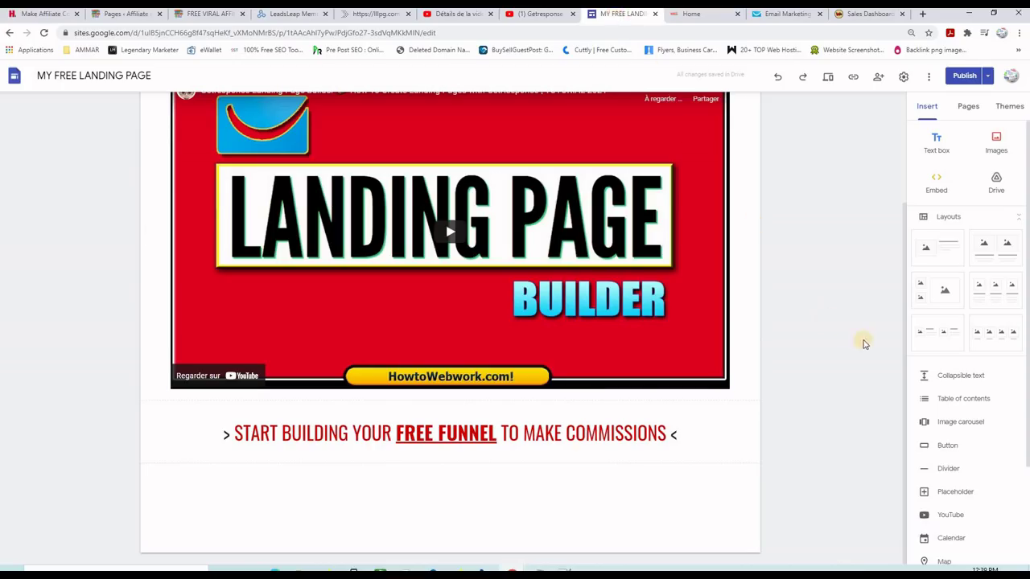
- Embed the copied opt-in form code below the call-to-action line, stretched to the full content width and shortened to fit the form
left_click(937, 184)
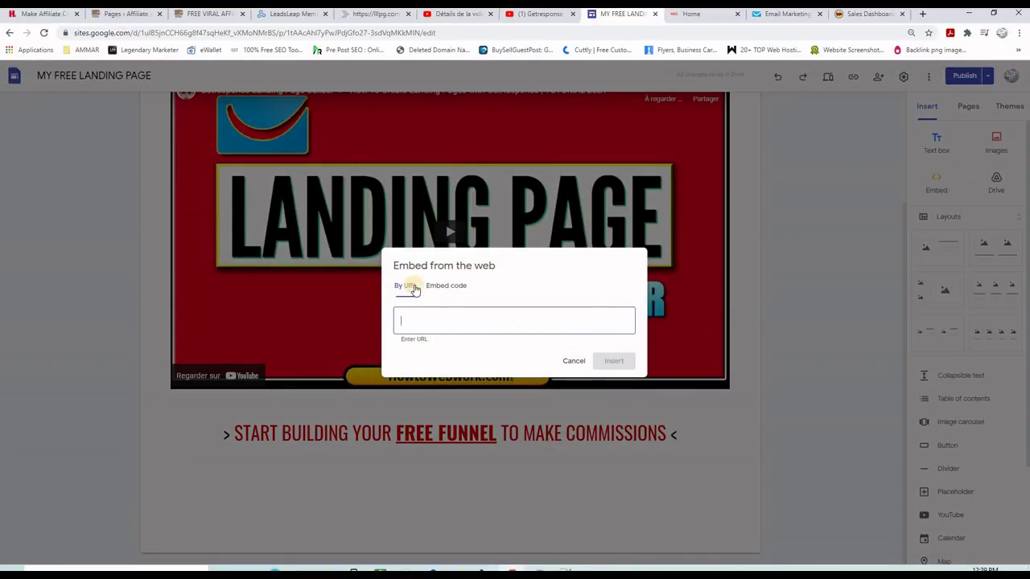
left_click(445, 287)
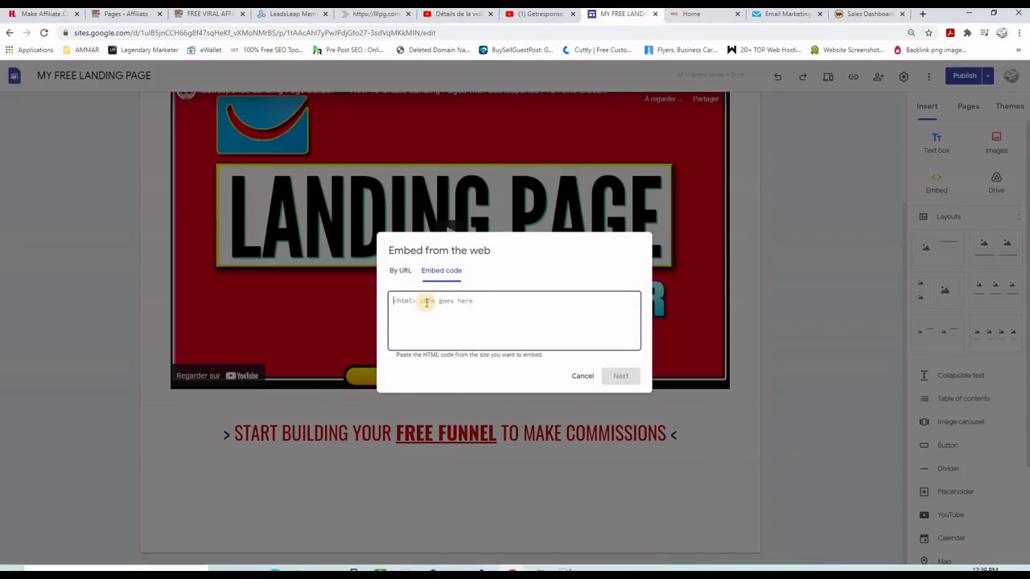
key("ctrl+v")
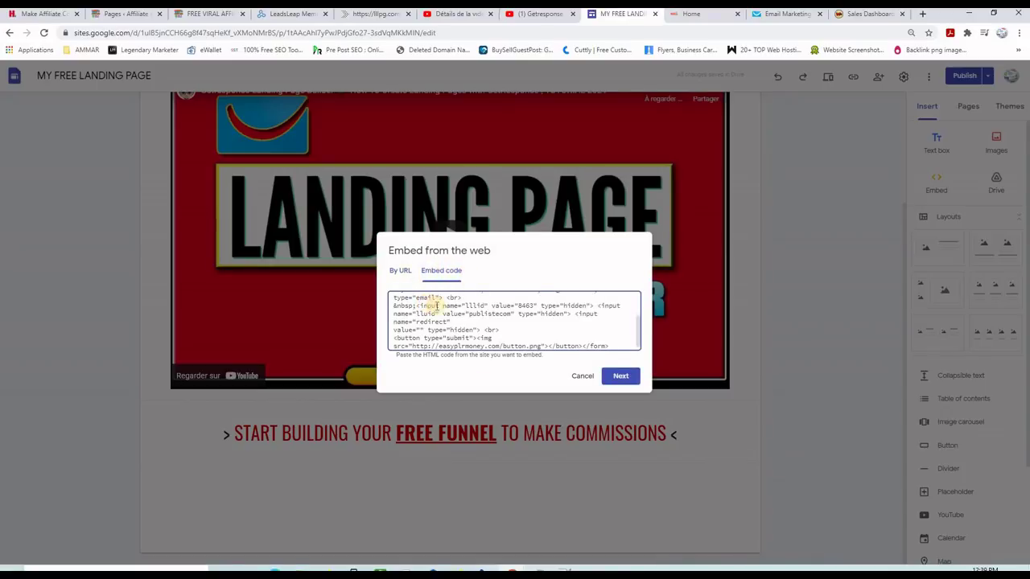
left_click(614, 384)
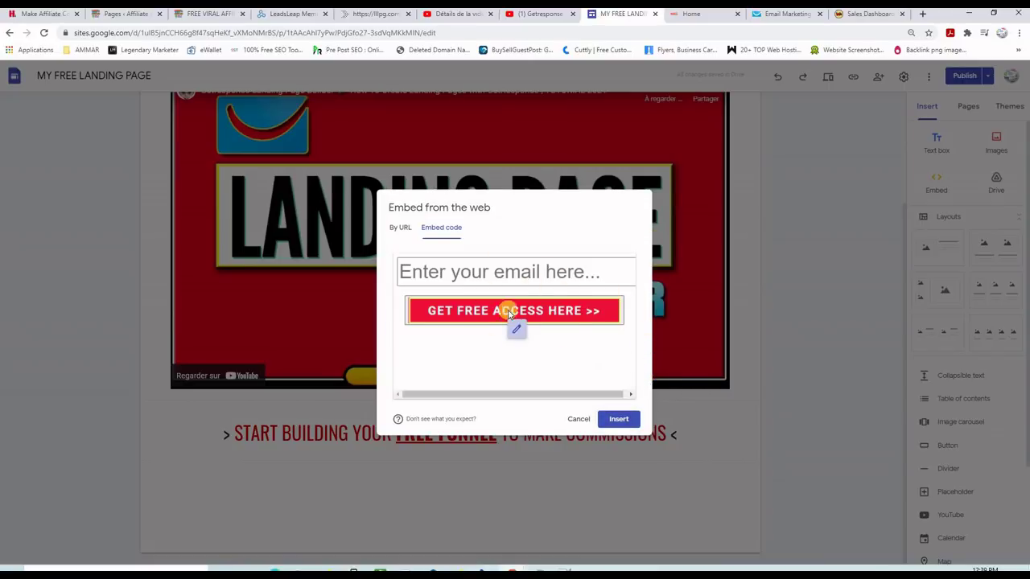
left_click(618, 420)
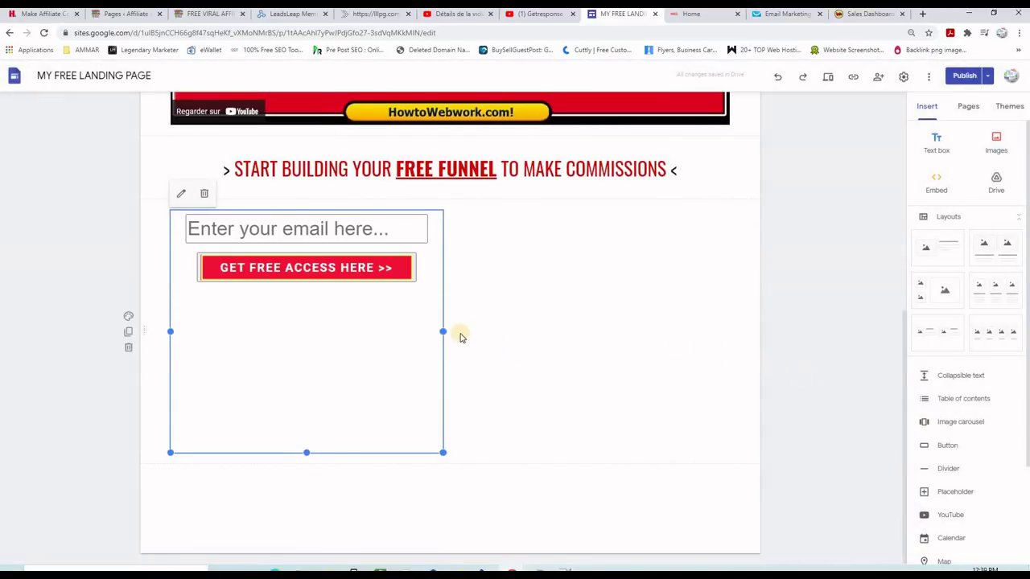
left_click_drag(443, 331, 730, 326)
mouse_move(450, 447)
left_mouse_down()
mouse_move(455, 395)
mouse_move(451, 448)
left_mouse_up()
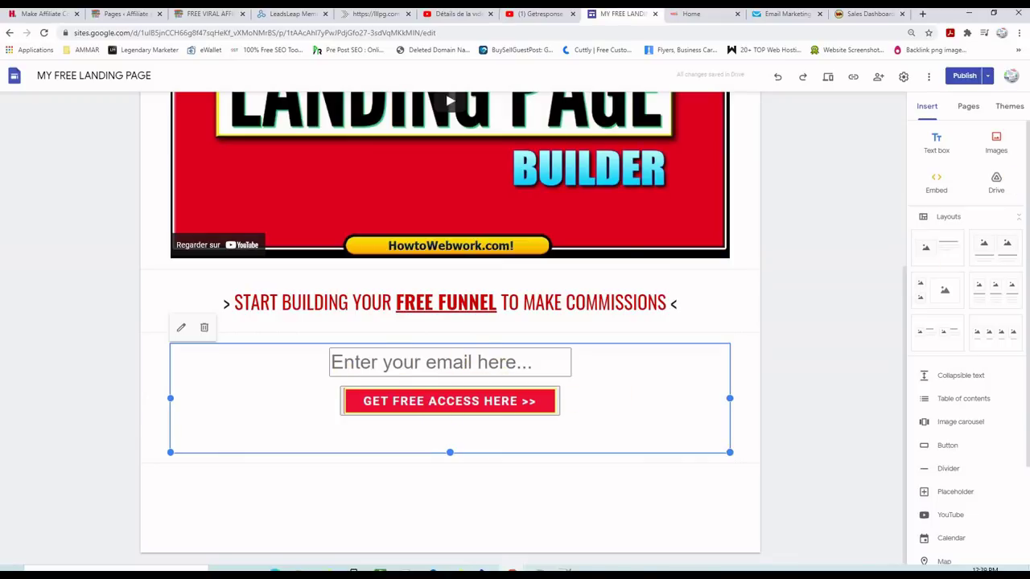
- Review the draft with the new call-to-action line and opt-in form, and publish the changes
left_click(964, 76)
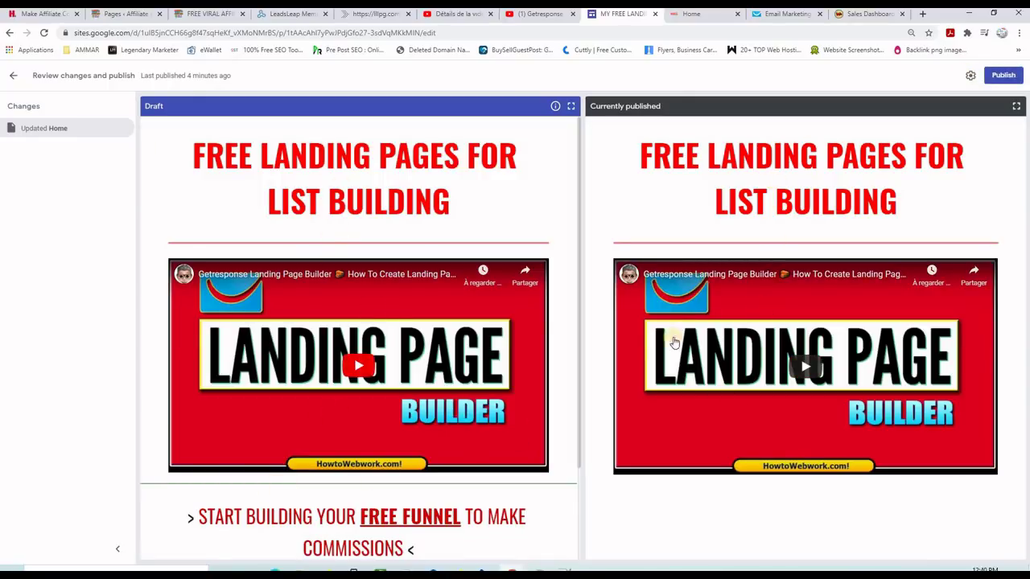
scroll(378, 340, "down", 2)
scroll(366, 354, "up", 2)
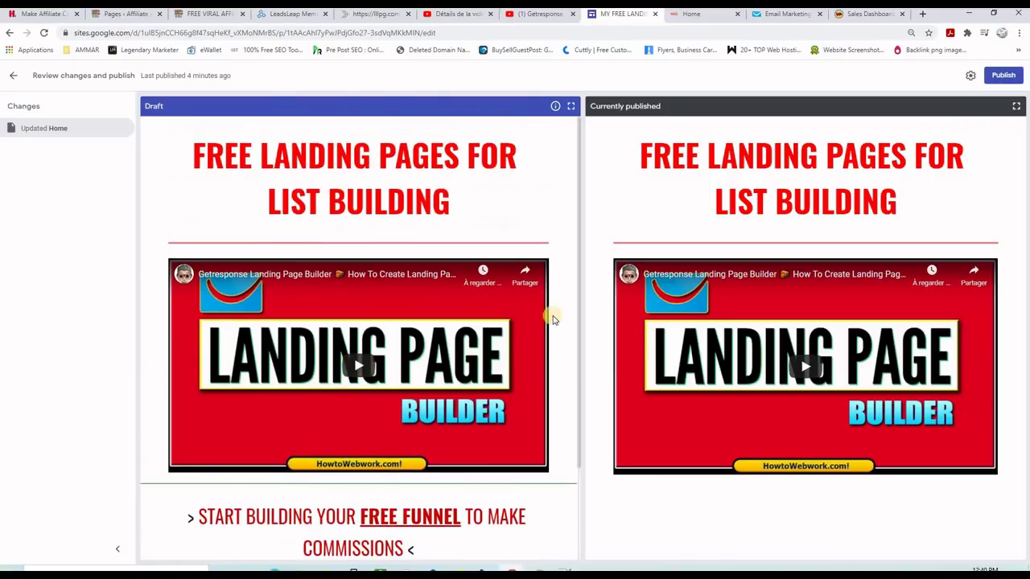
scroll(326, 421, "down", 2)
scroll(510, 507, "down", 1)
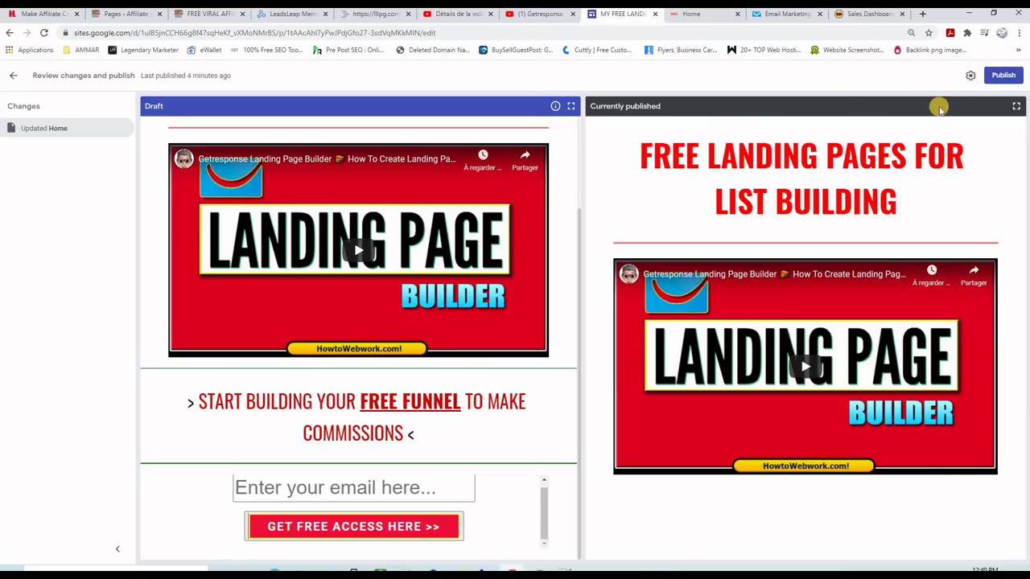
left_click(1003, 76)
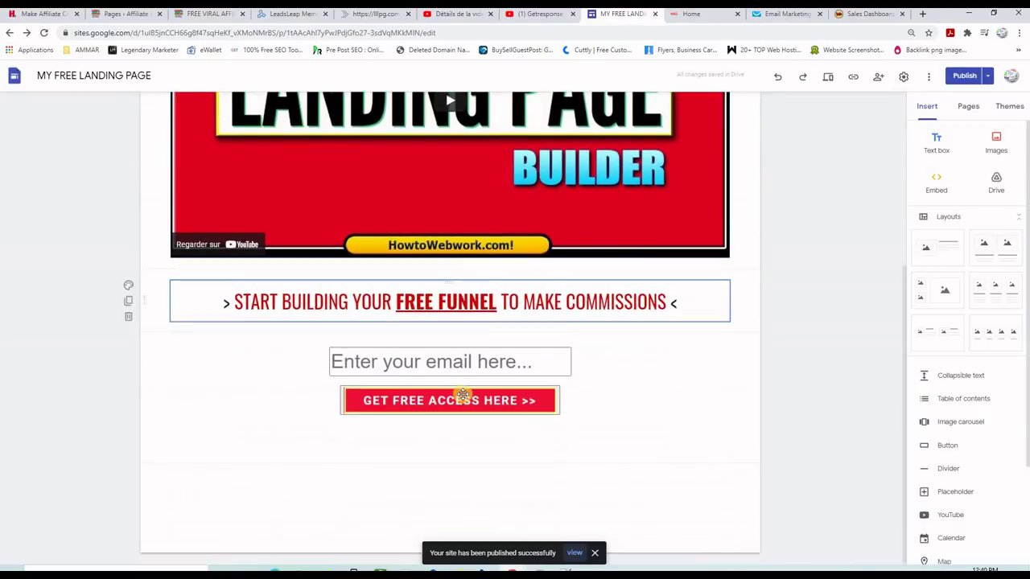
- Make the embedded opt-in form block slightly taller and publish the site again
left_click(463, 432)
left_click_drag(450, 460, 448, 464)
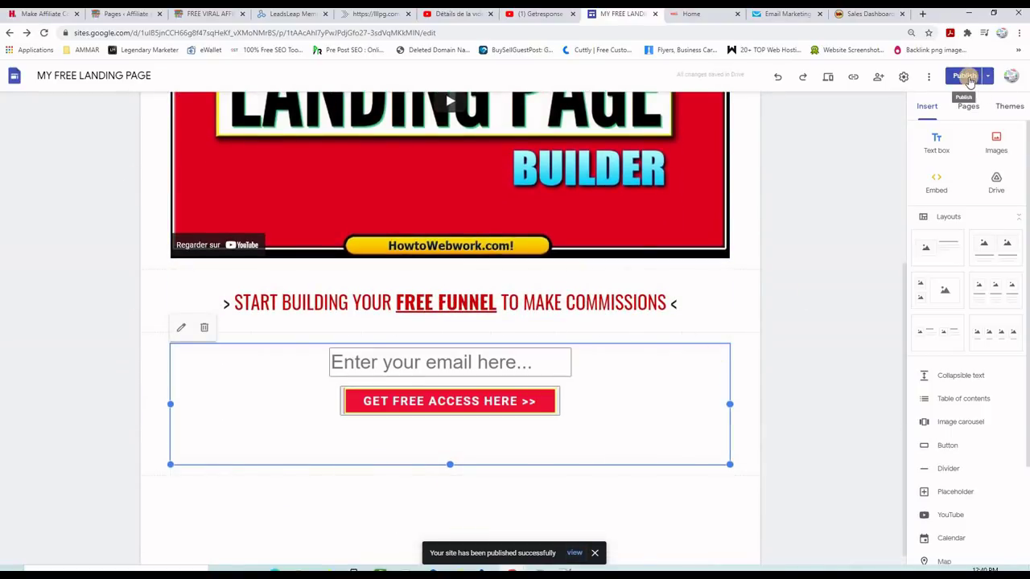
left_click(968, 77)
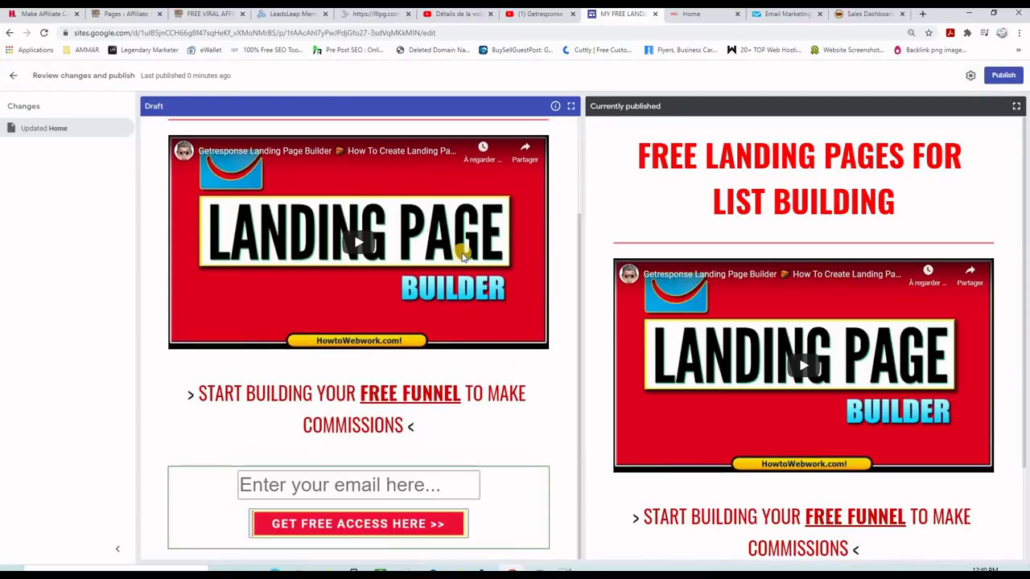
scroll(463, 256, "up", 2)
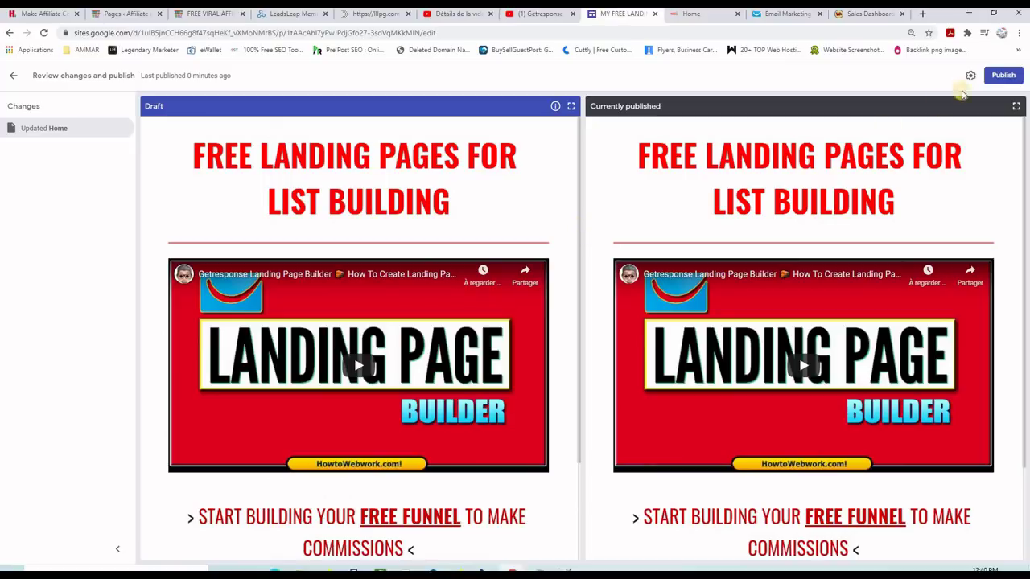
left_click(1001, 77)
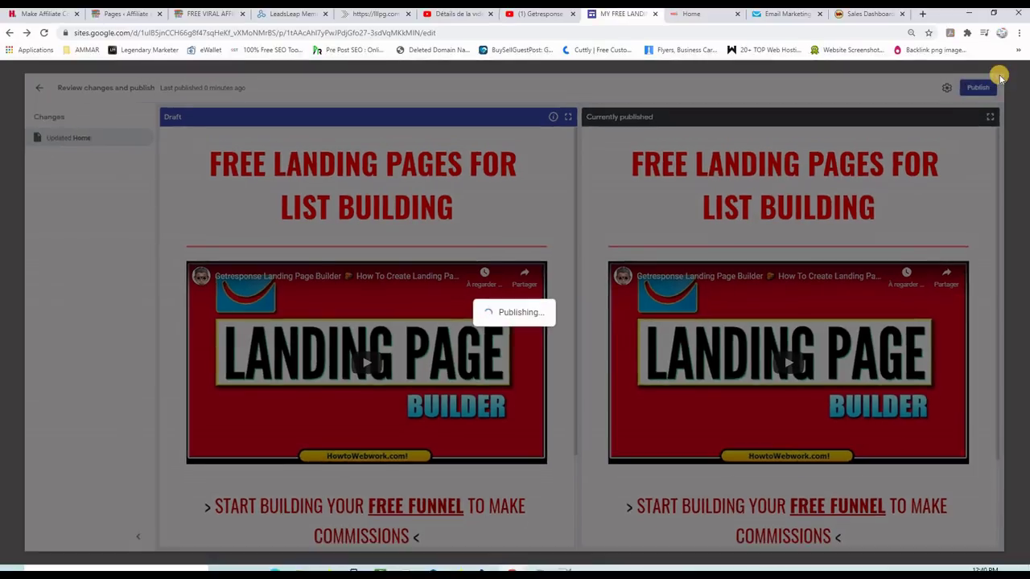
- Open the published site and check its video, call-to-action line and opt-in form
scroll(736, 275, "down", 3)
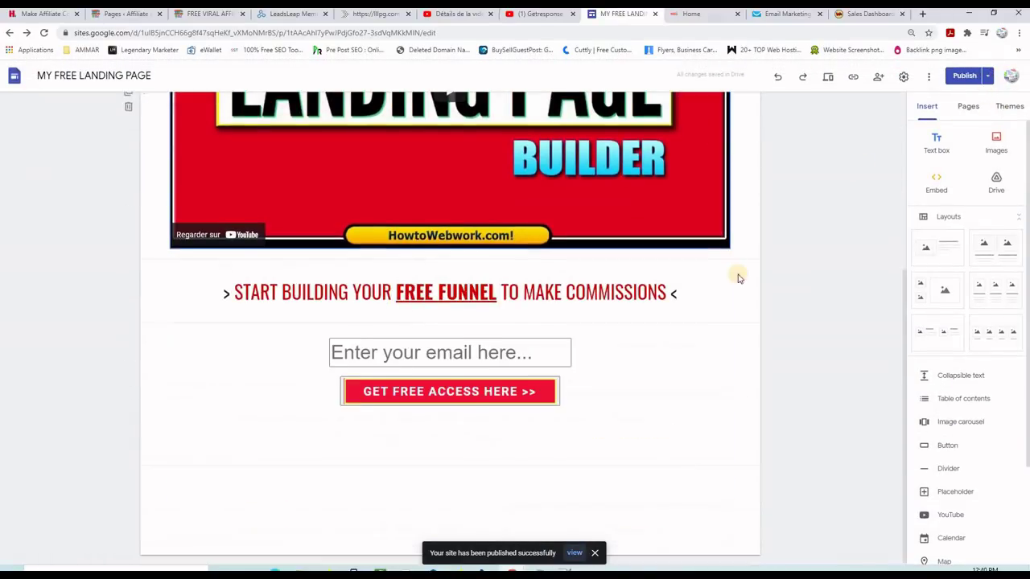
left_click(987, 78)
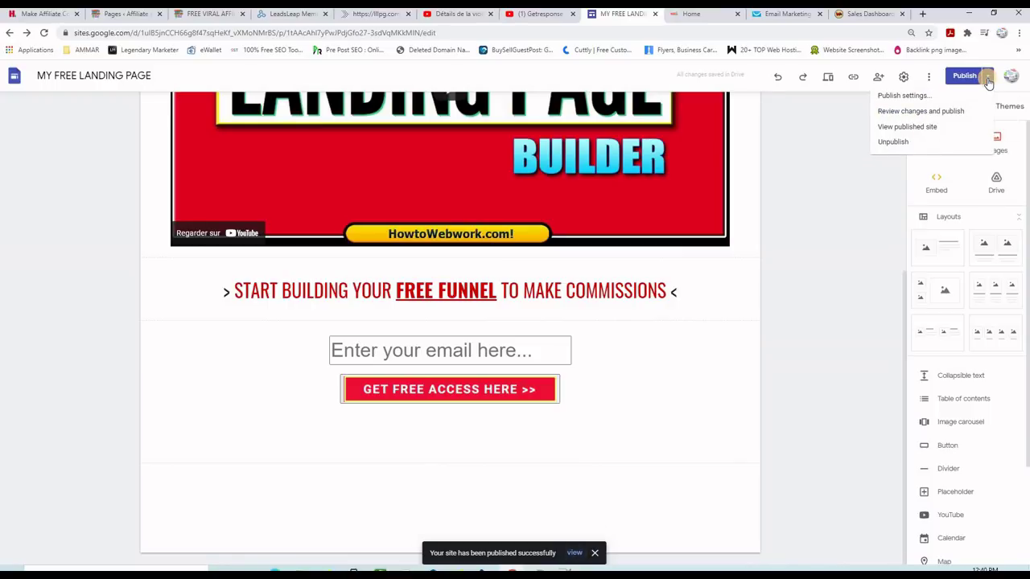
left_click(904, 128)
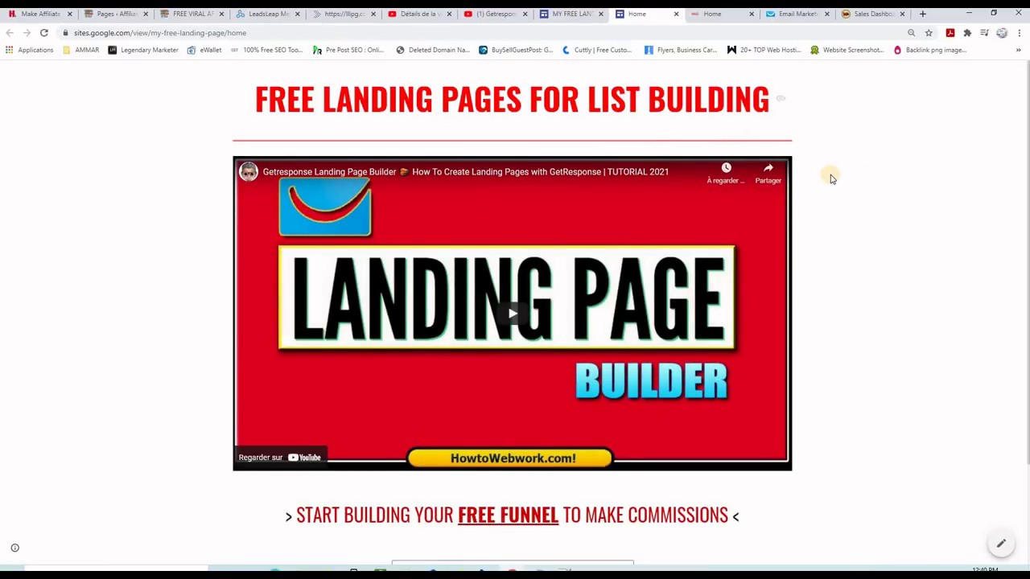
scroll(813, 121, "down", 1)
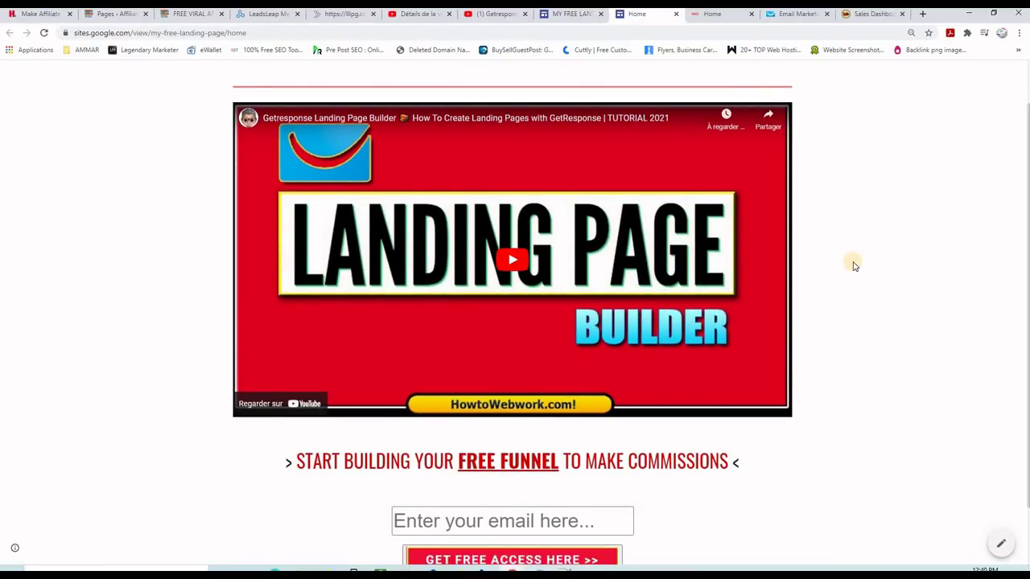
scroll(850, 264, "down", 1)
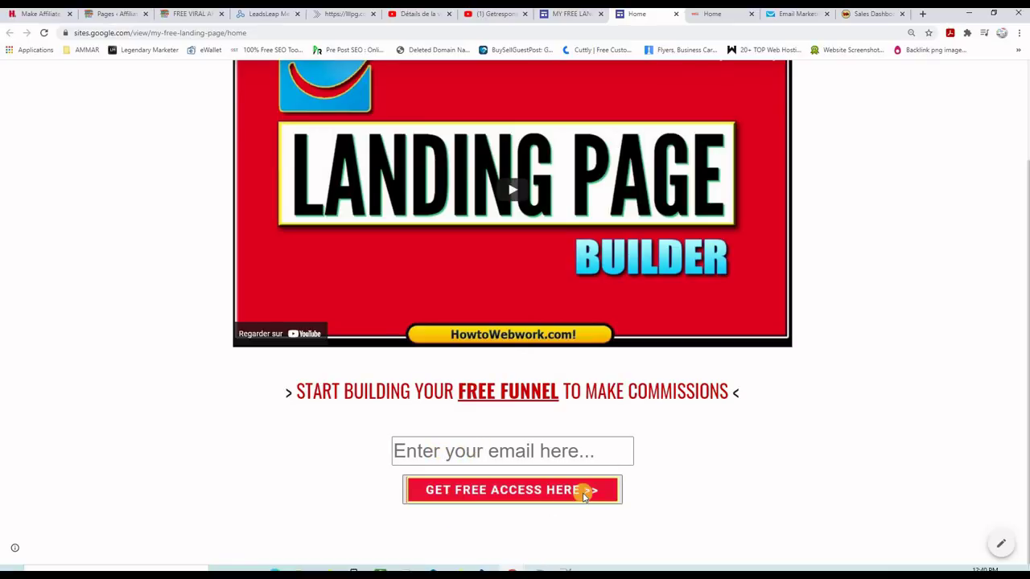
- Look through the free funnel's thank-you page from its training steps back up to its heading
left_click(344, 14)
scroll(685, 351, "down", 4)
scroll(731, 395, "up", 14)
scroll(748, 361, "up", 2)
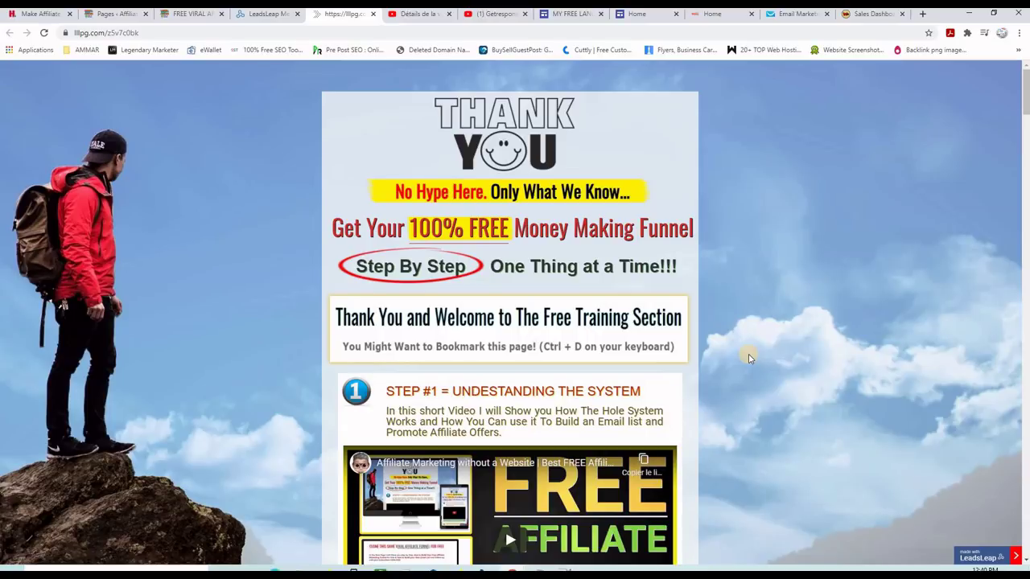
- Copy the full affiliate disclosure paragraph at the end of the sample landing page
key("ctrl+Tab")
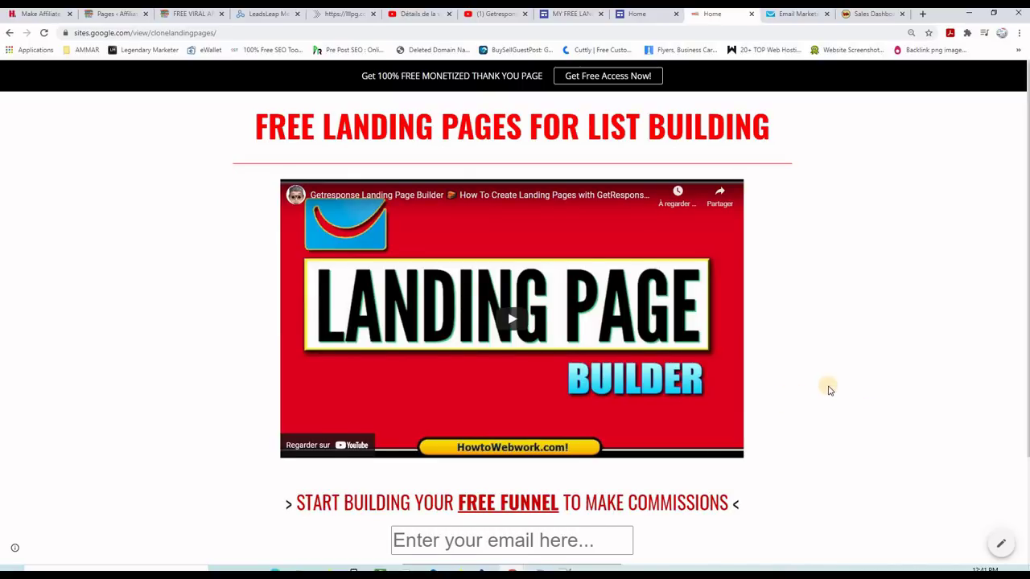
scroll(829, 394, "down", 2)
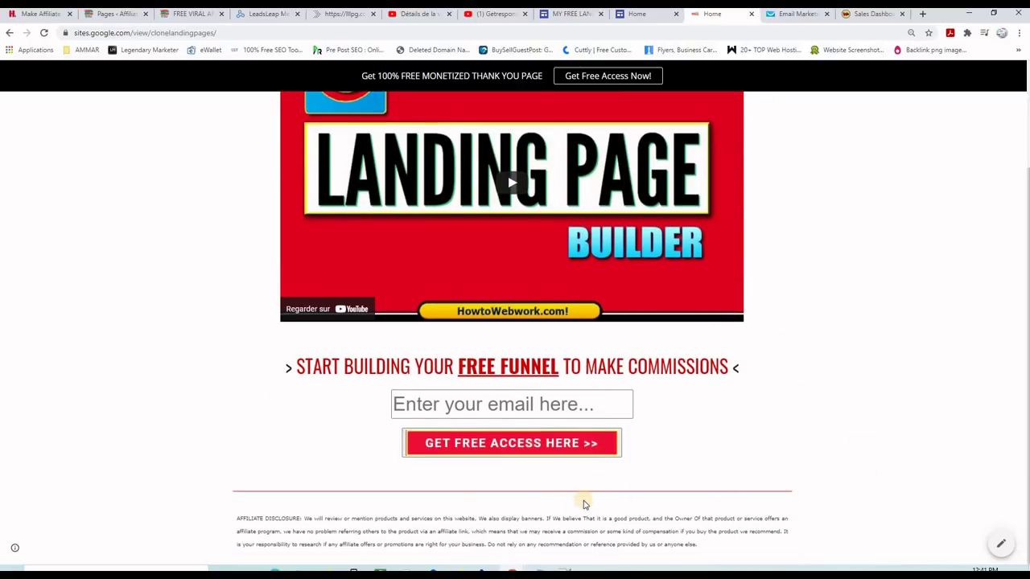
left_click_drag(696, 547, 237, 523)
key("ctrl+c")
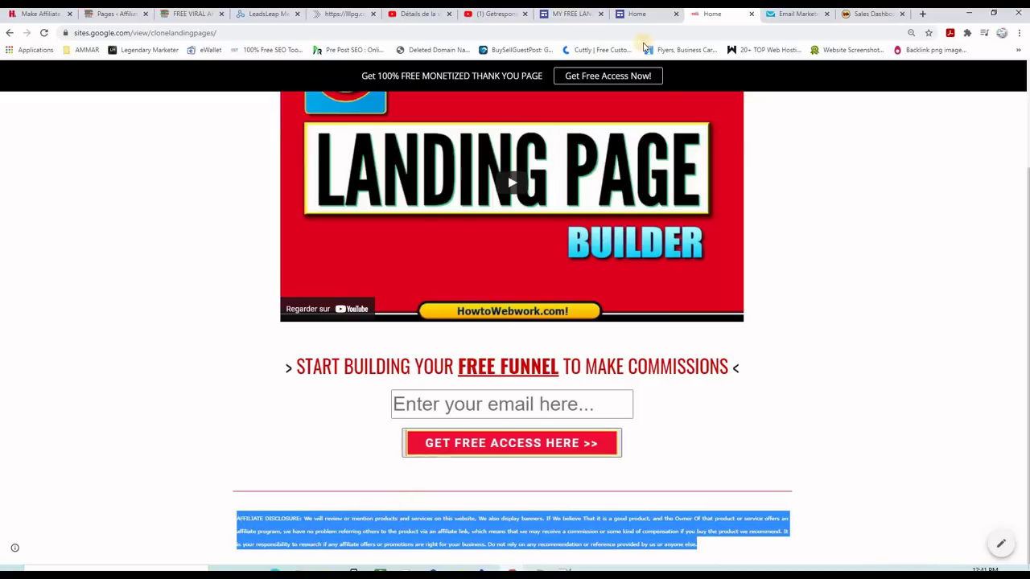
- In the site editor, add a divider below the opt-in form and a text box beneath it containing the copied affiliate disclosure
left_click(572, 14)
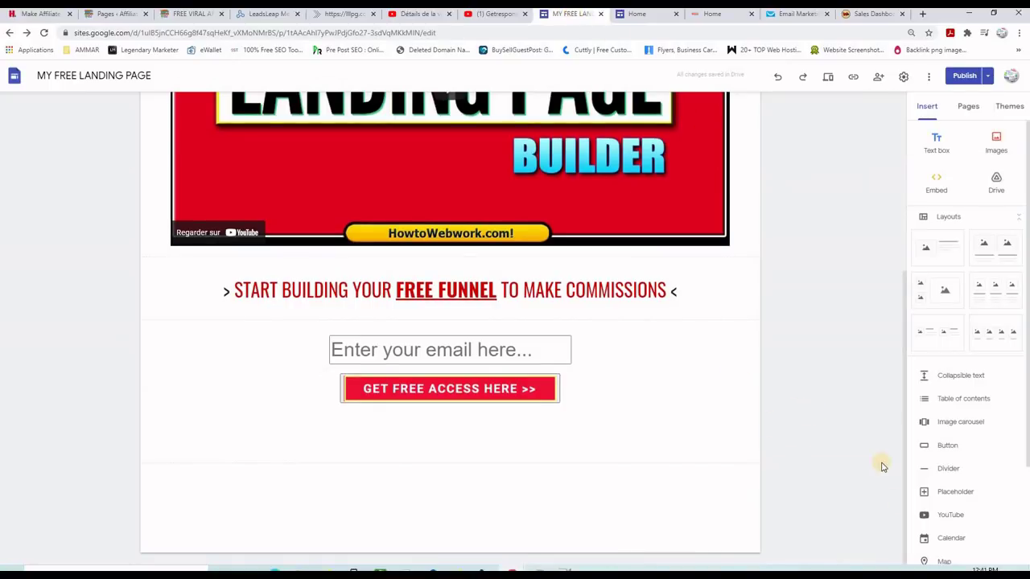
left_click(949, 470)
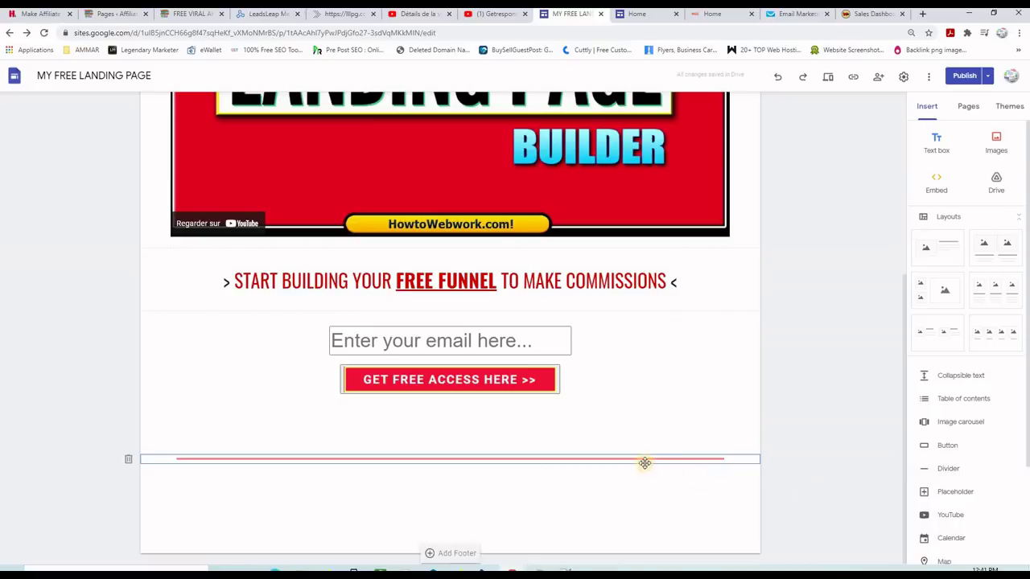
left_click_drag(674, 459, 681, 462)
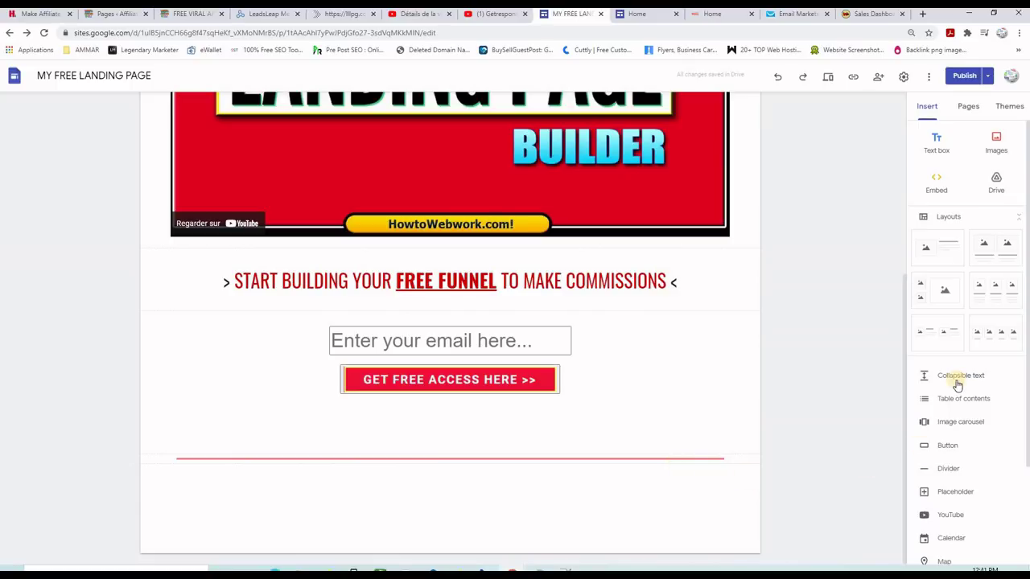
left_click(940, 148)
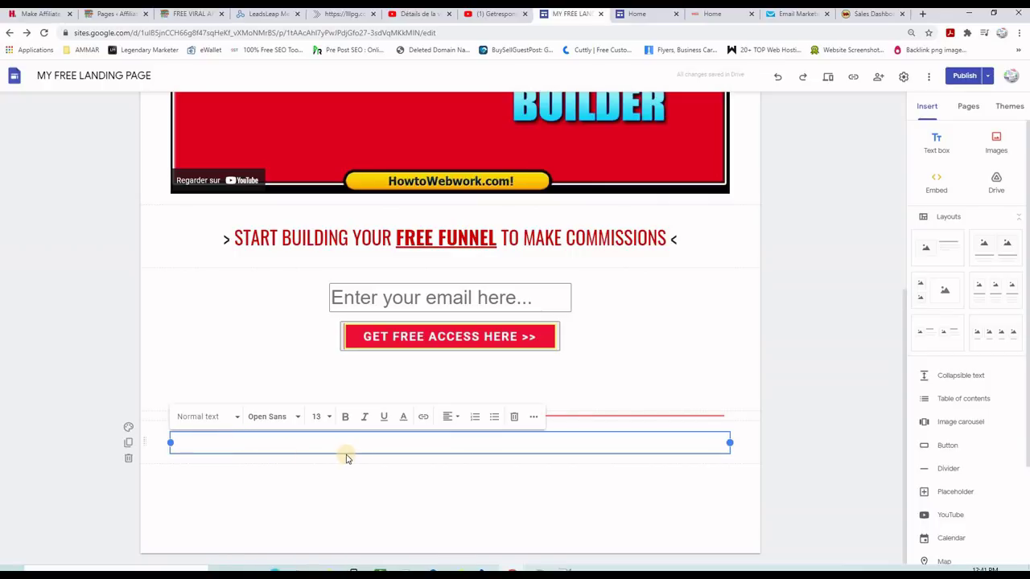
key("ctrl+v")
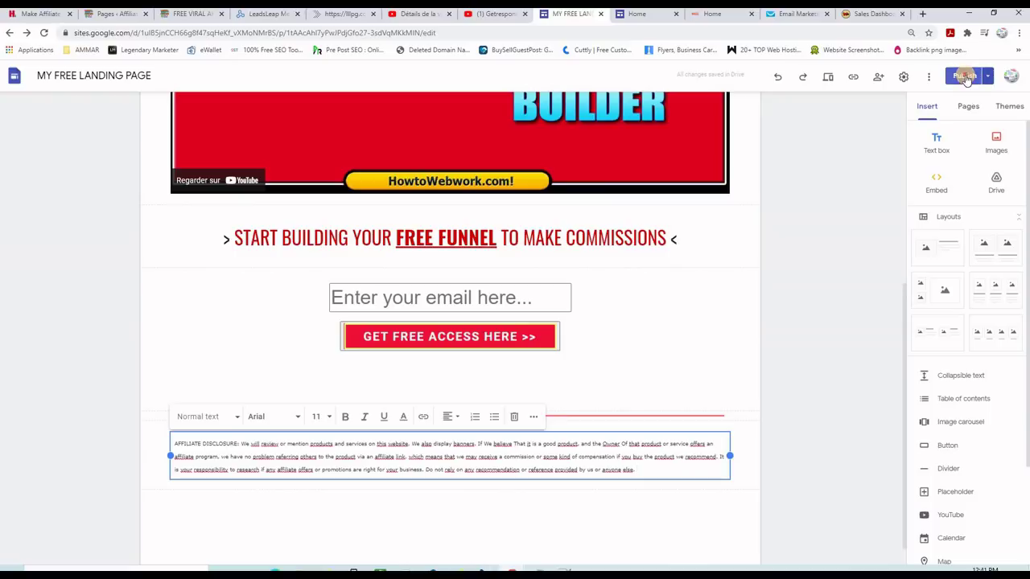
- Review the draft with the new divider and affiliate disclosure, and publish the changes
left_click(965, 76)
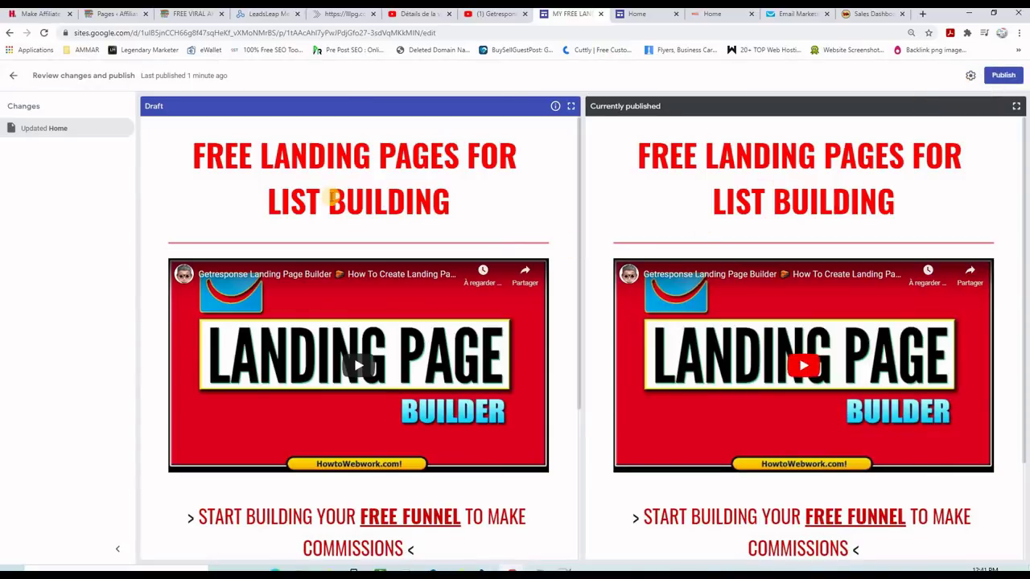
scroll(314, 296, "down", 1)
scroll(315, 296, "down", 3)
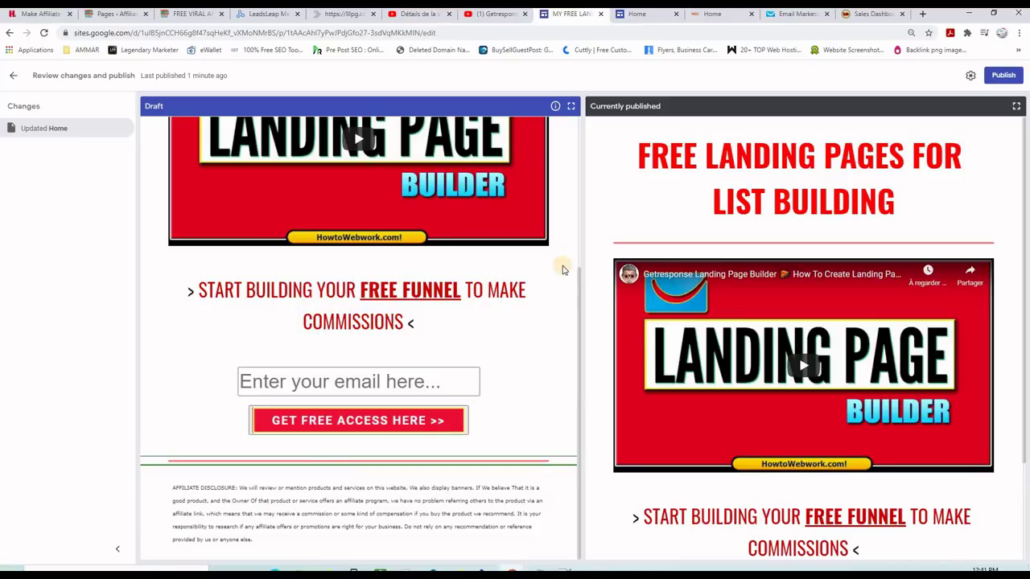
left_click(998, 77)
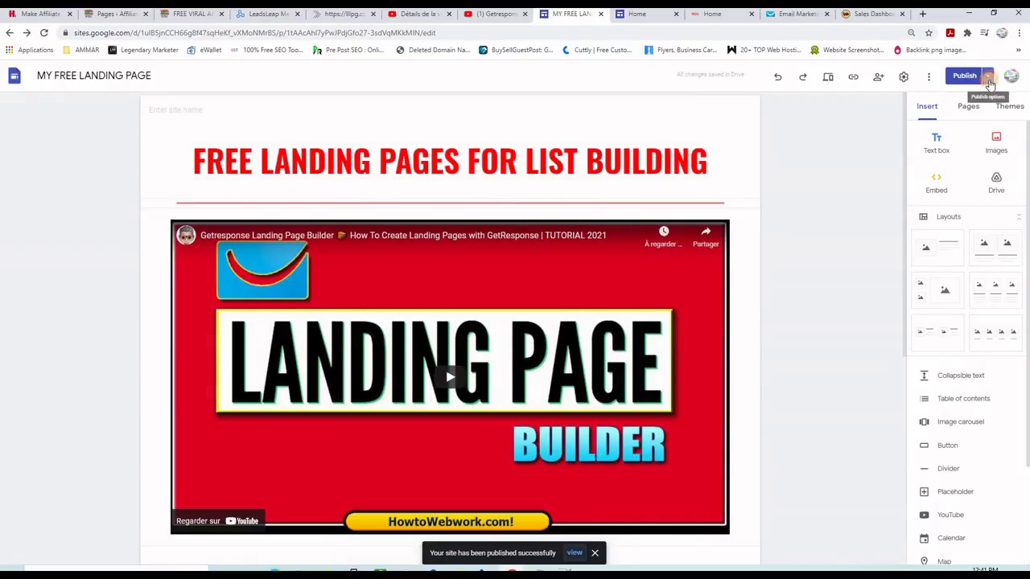
- Open the updated published site and check the whole page from the heading to the affiliate disclosure
left_click(989, 80)
left_click(919, 127)
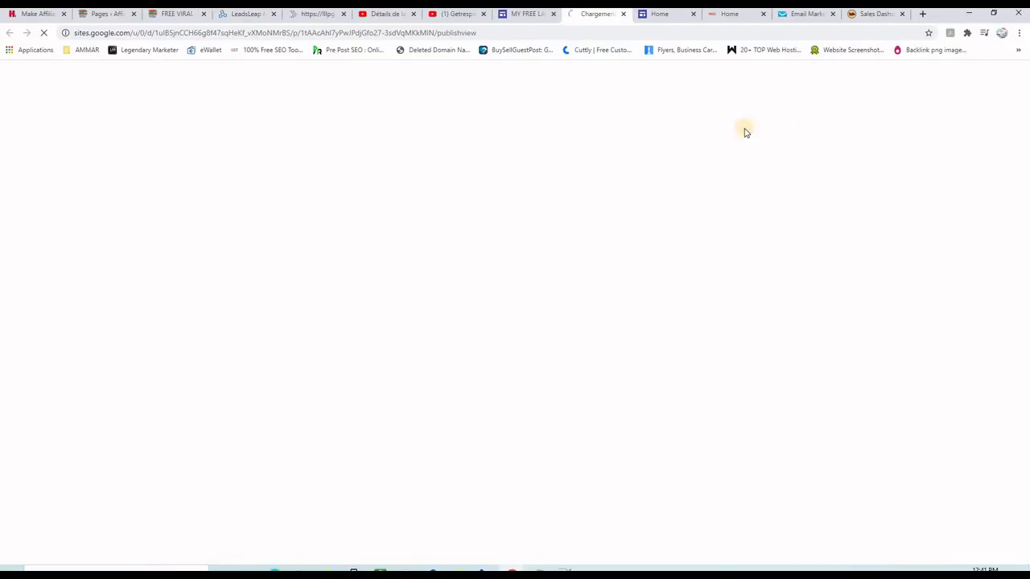
scroll(823, 236, "down", 3)
scroll(879, 265, "up", 3)
scroll(882, 263, "down", 3)
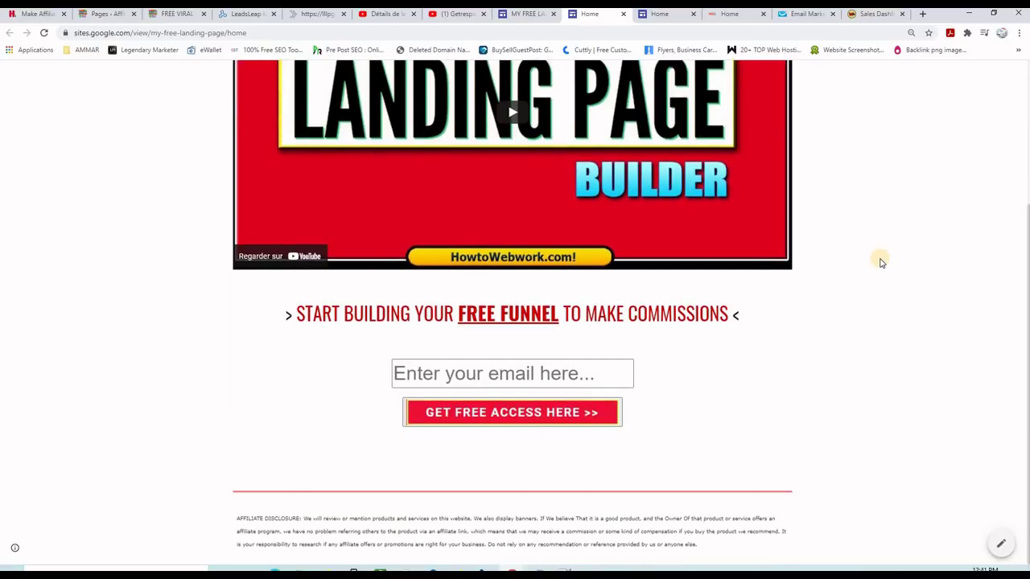
scroll(880, 263, "up", 3)
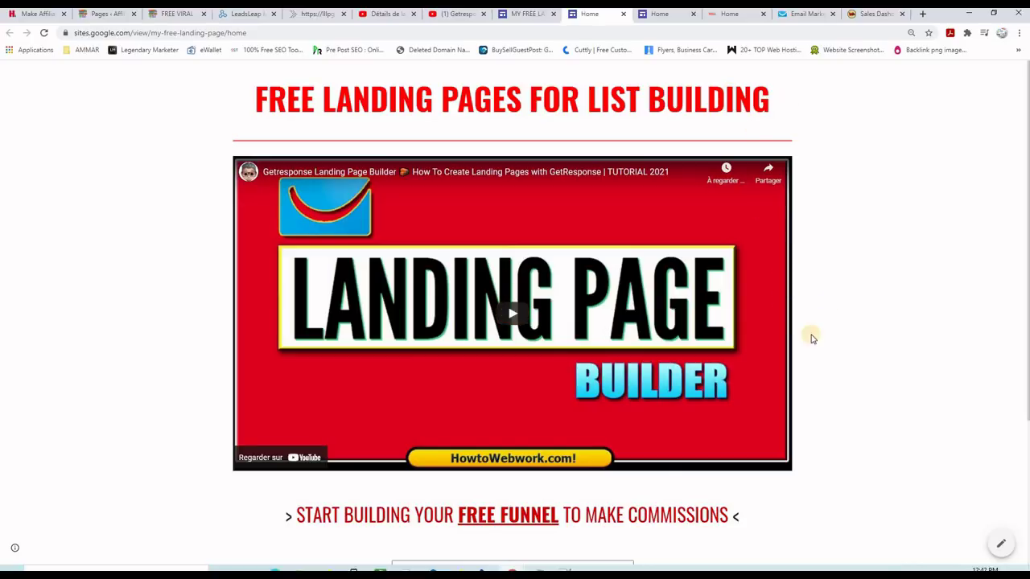
scroll(853, 386, "down", 3)
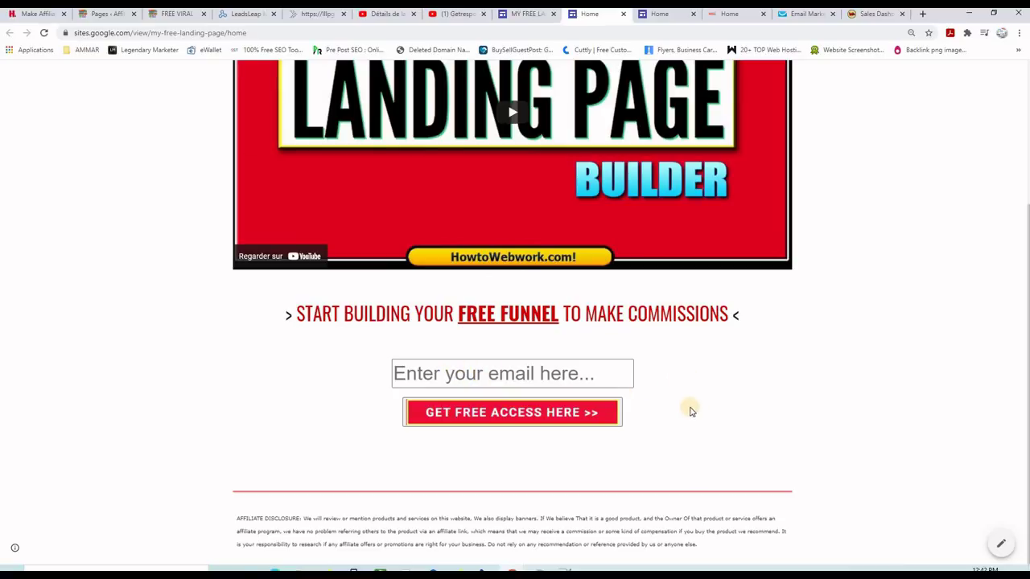
- In the site editor's brand image settings, upload Free-Button-Transparent-PNG.png as the site's favicon and close the settings
scroll(845, 403, "up", 3)
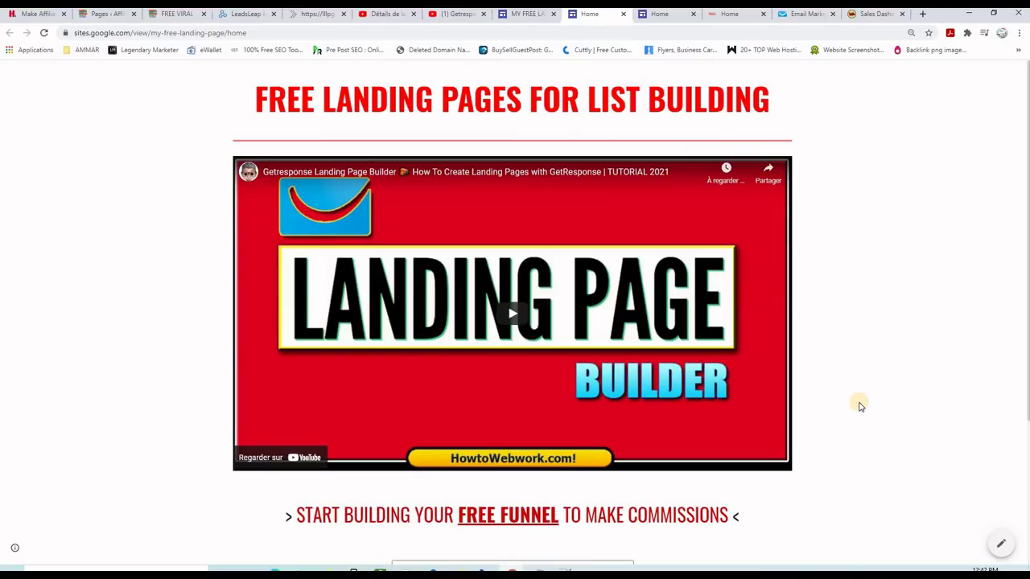
key("ctrl+shift+Tab")
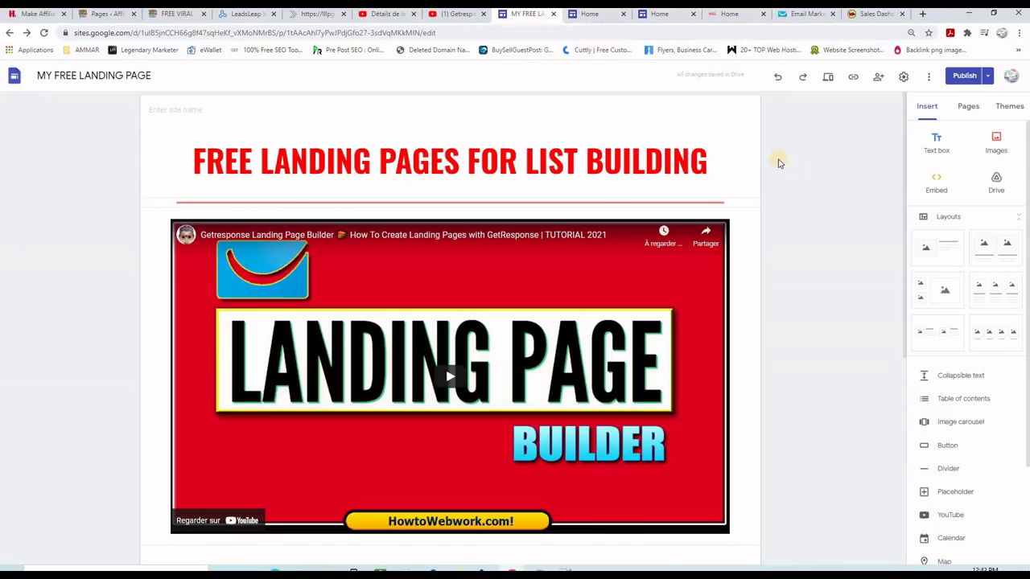
left_click(902, 78)
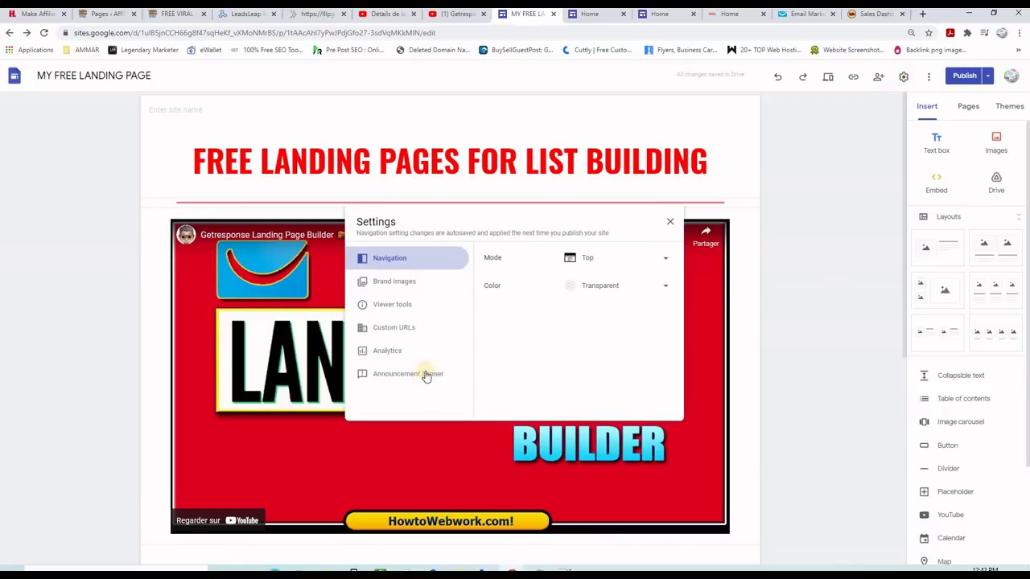
left_click(393, 283)
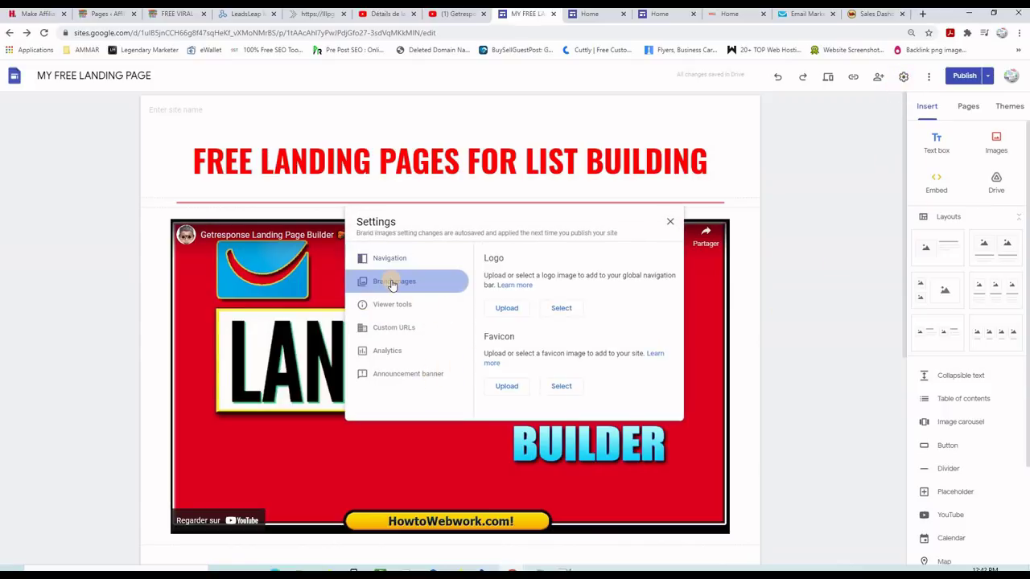
left_click(503, 389)
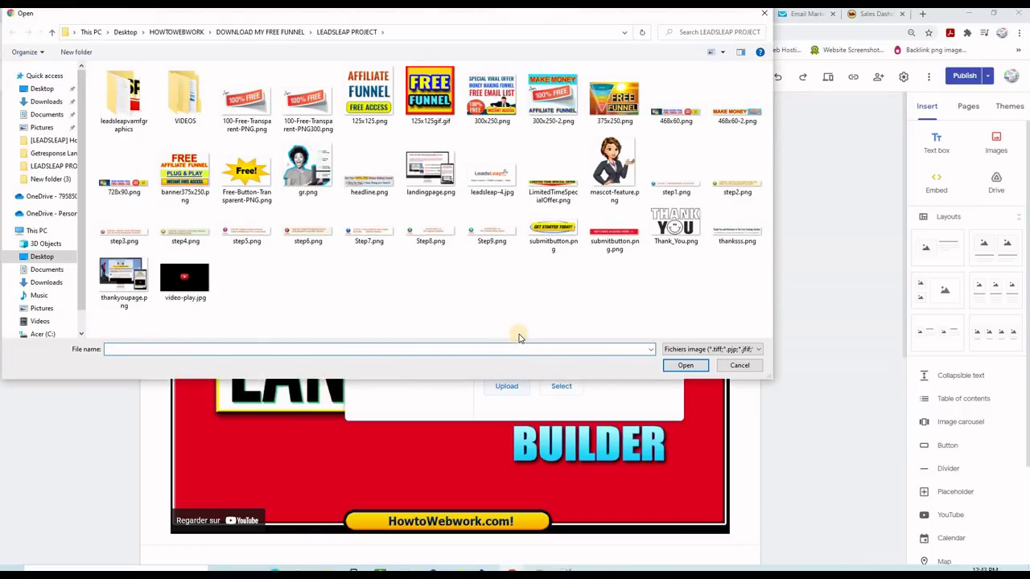
double_click(248, 173)
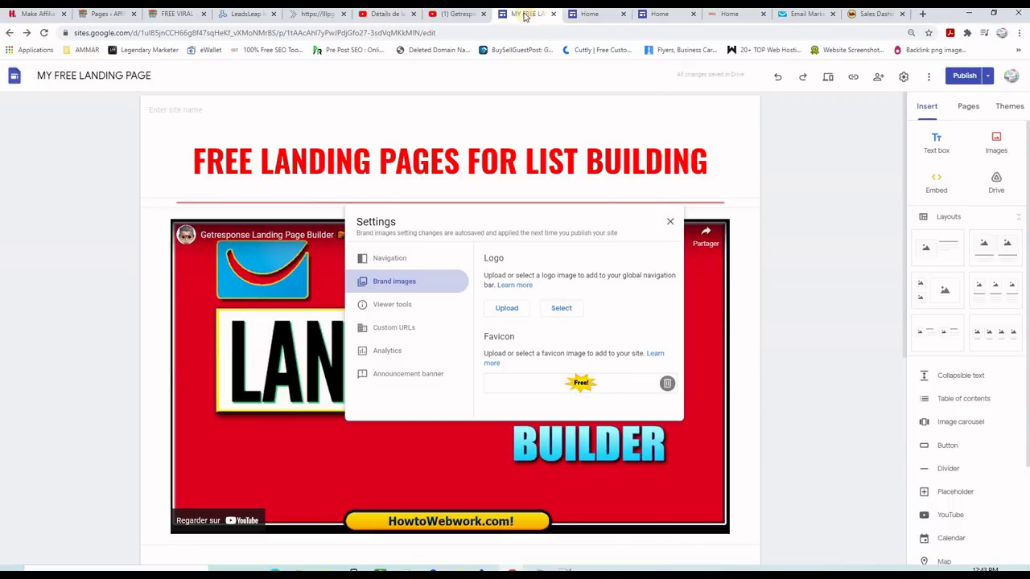
left_click(814, 244)
- Publish the favicon update and open the published site to check it
left_click(960, 75)
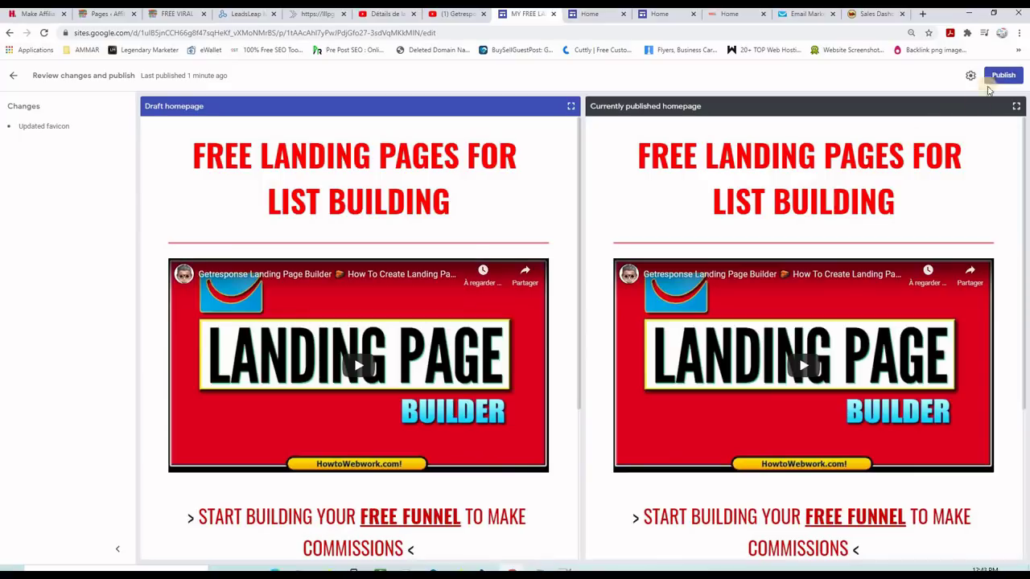
left_click(1003, 78)
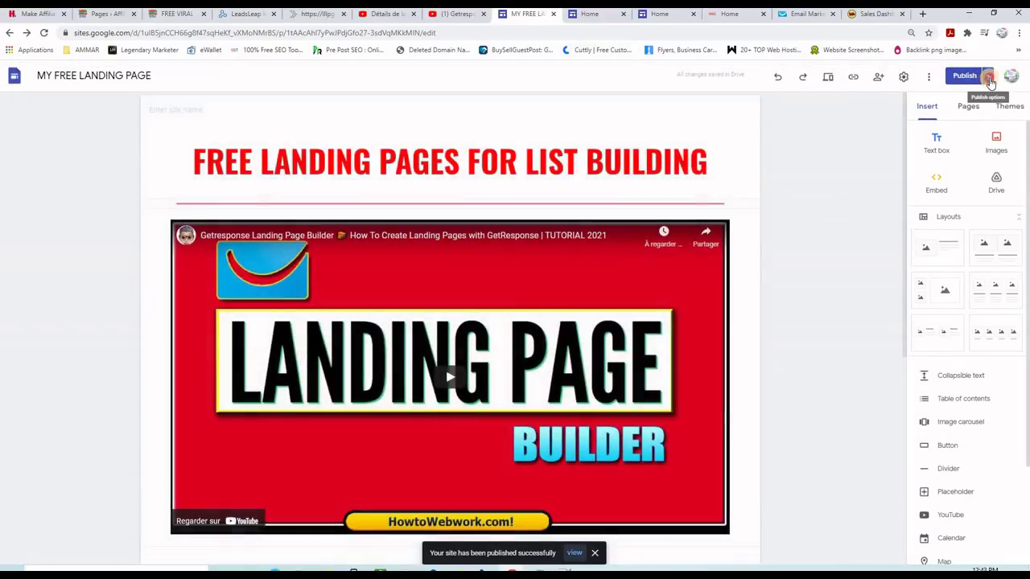
left_click(984, 81)
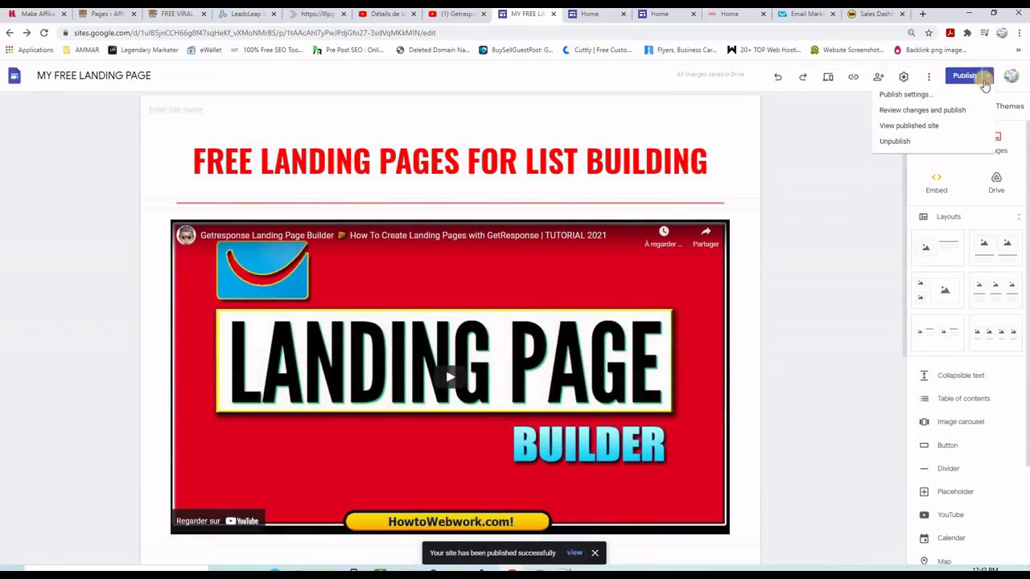
left_click(919, 127)
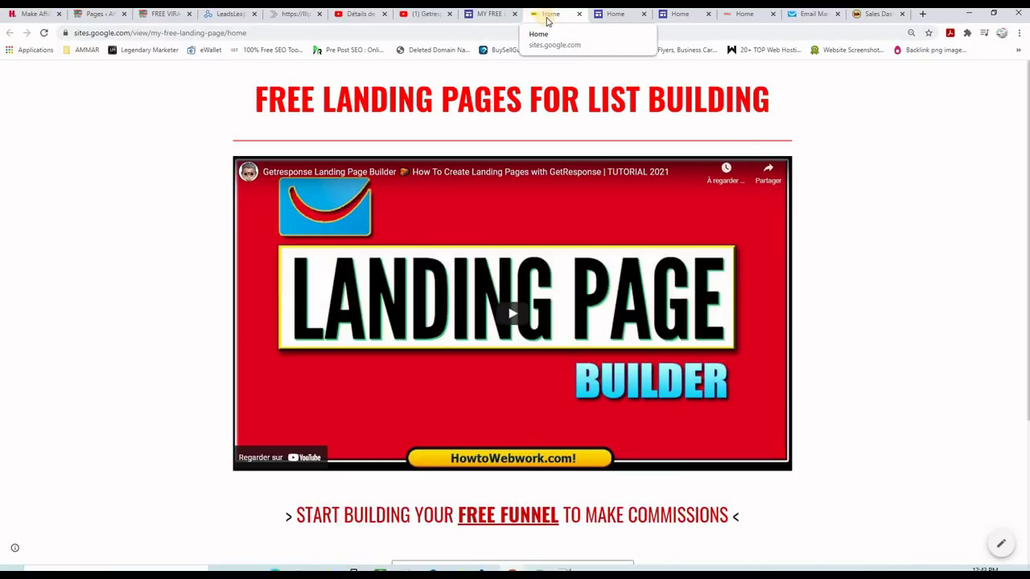
scroll(942, 381, "down", 1)
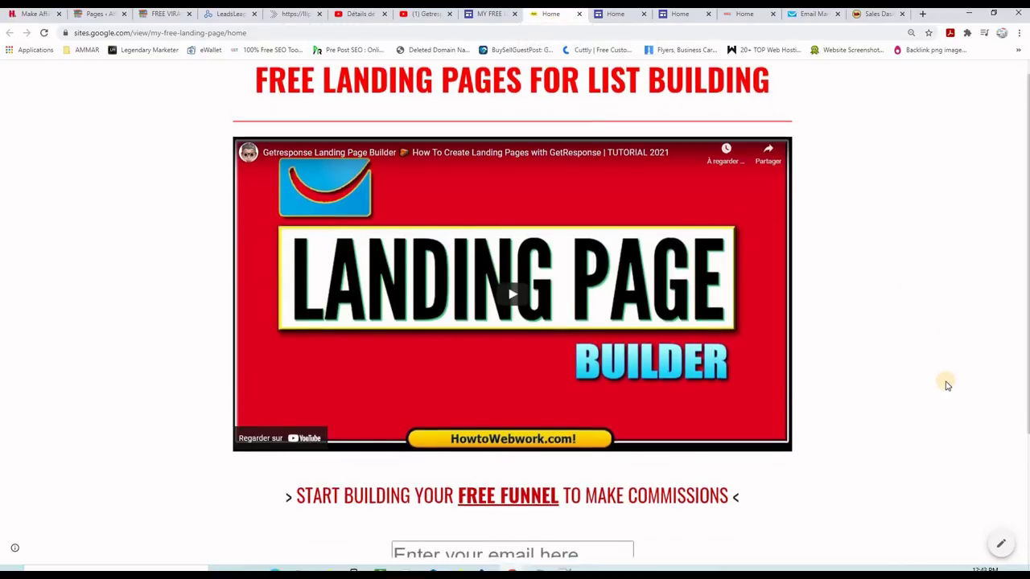
scroll(579, 90, "up", 1)
- Back in the site editor, display the published site link and copy its full address
left_click(489, 18)
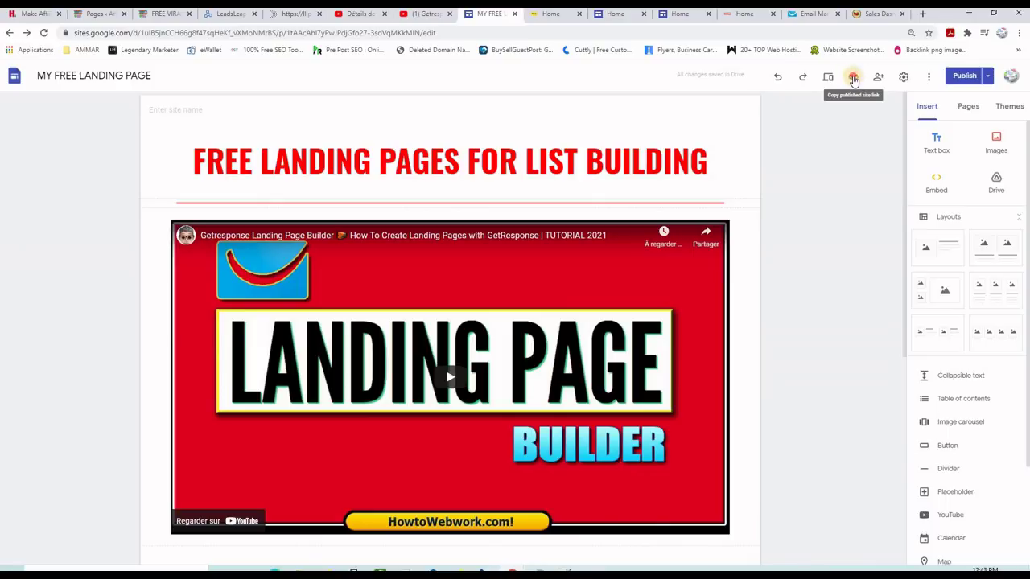
left_click(854, 78)
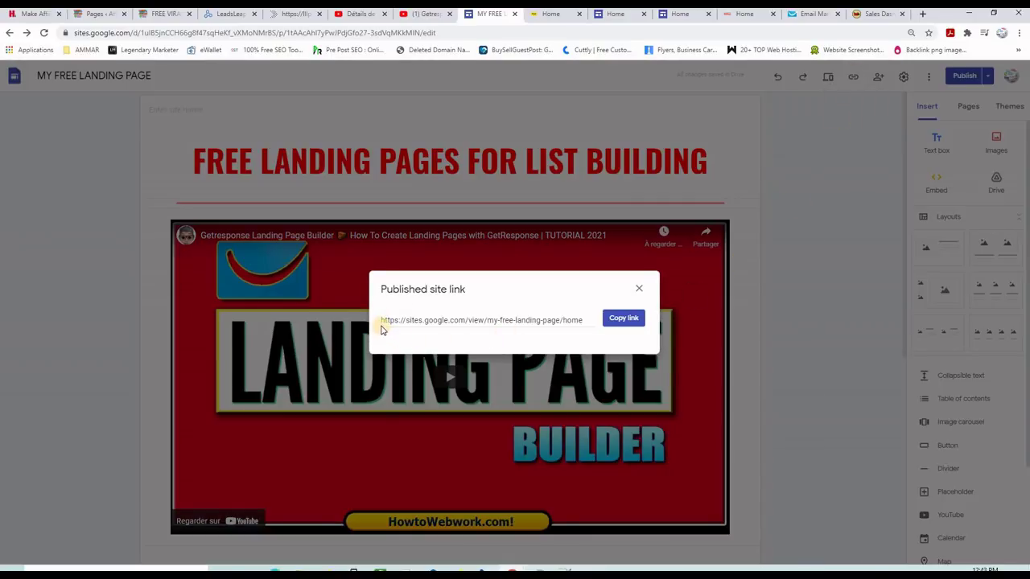
left_click(418, 321)
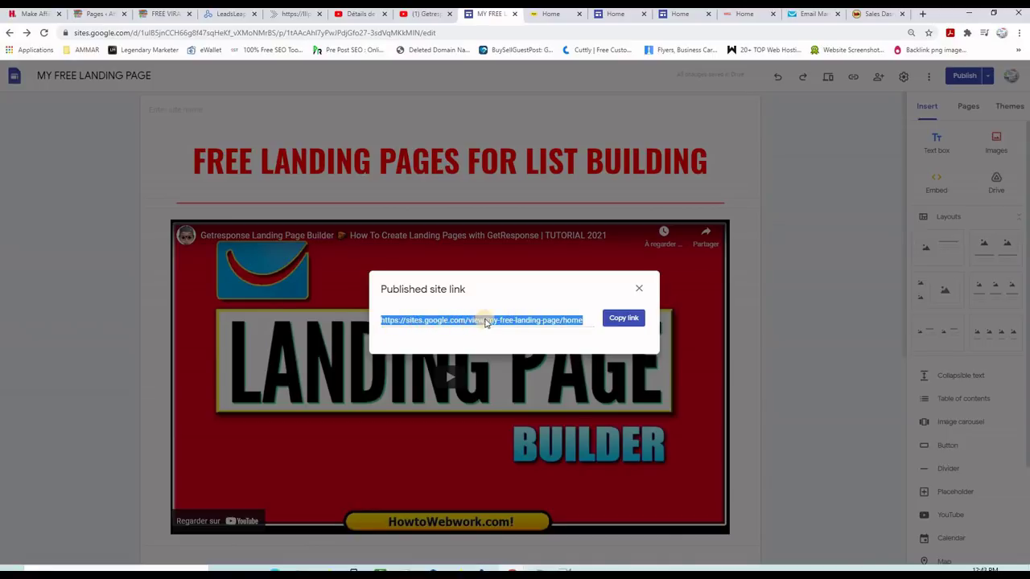
left_click(566, 320)
triple_click(557, 321)
right_click(556, 322)
left_click(753, 179)
- Open the copied link in a new browser tab without its /home ending and look over the landing page
left_click(925, 15)
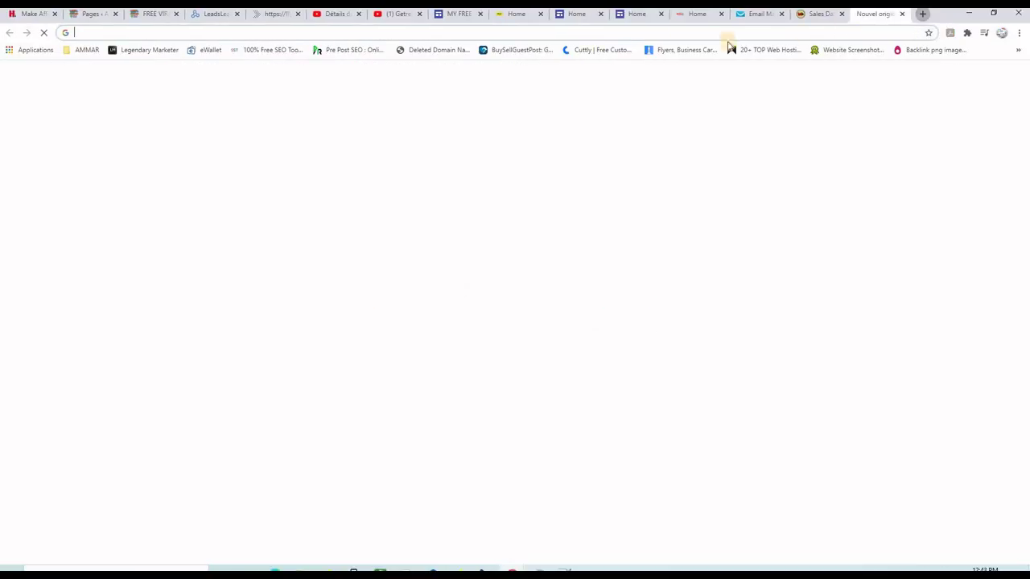
right_click(513, 38)
left_click(540, 107)
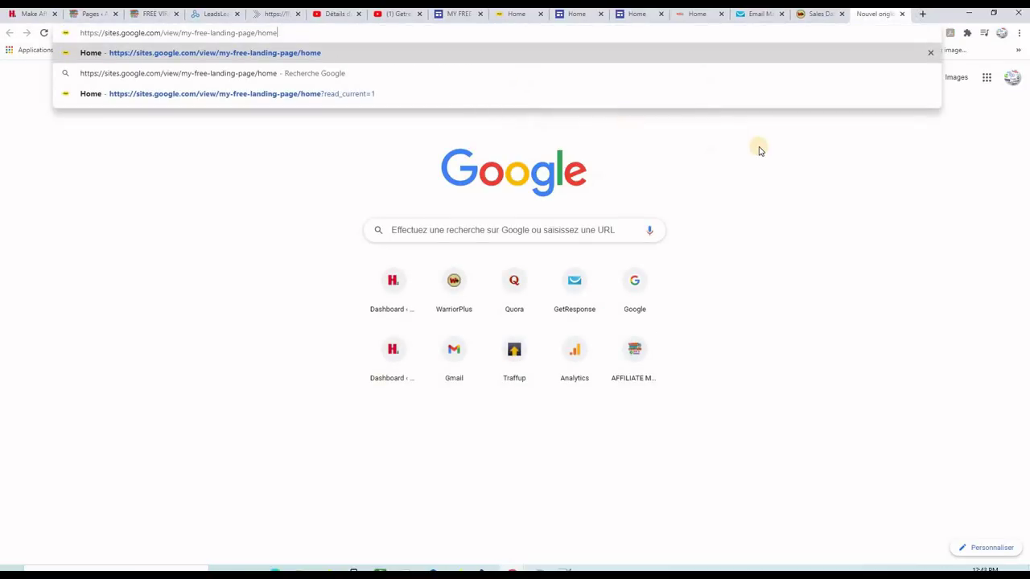
key("BackSpace")
key("BackSpace")
key("BackSpace")
key("BackSpace")
key("BackSpace")
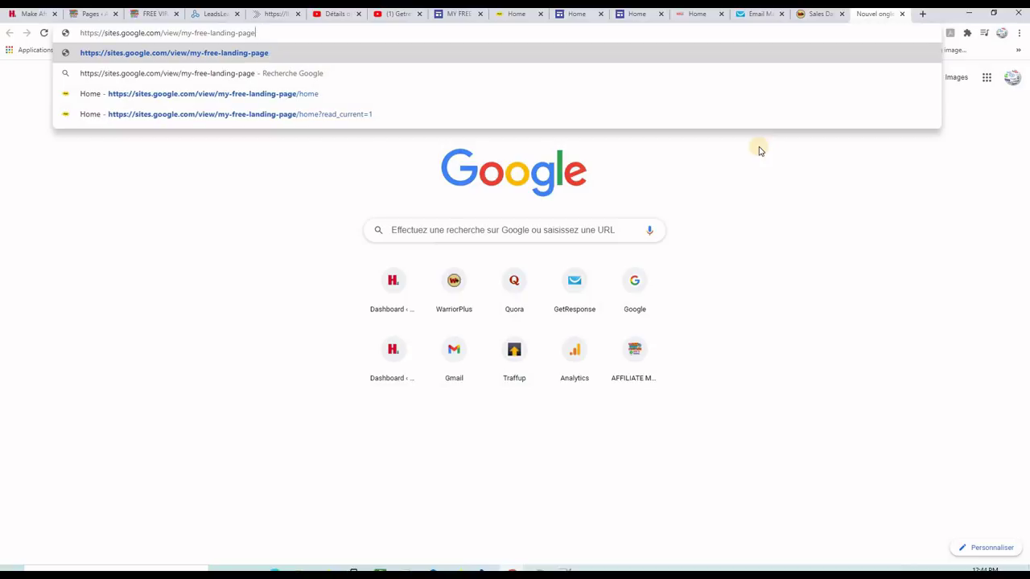
key("Return")
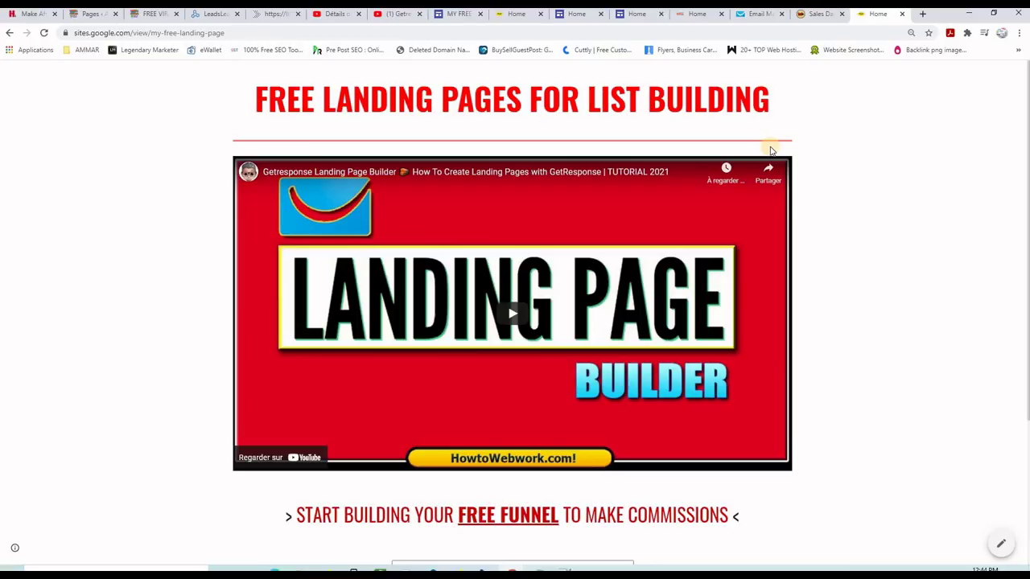
scroll(909, 274, "down", 3)
scroll(877, 303, "up", 3)
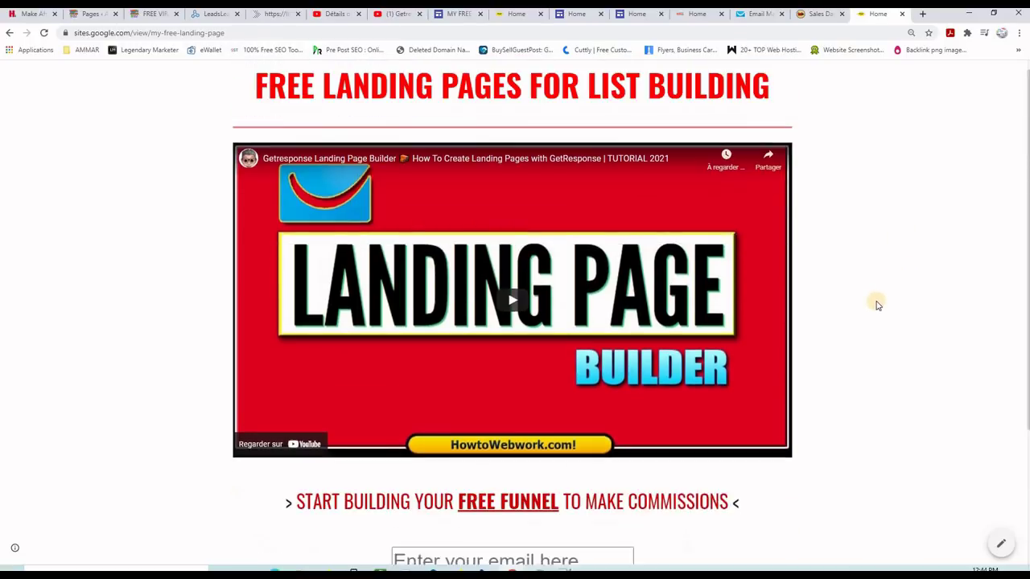